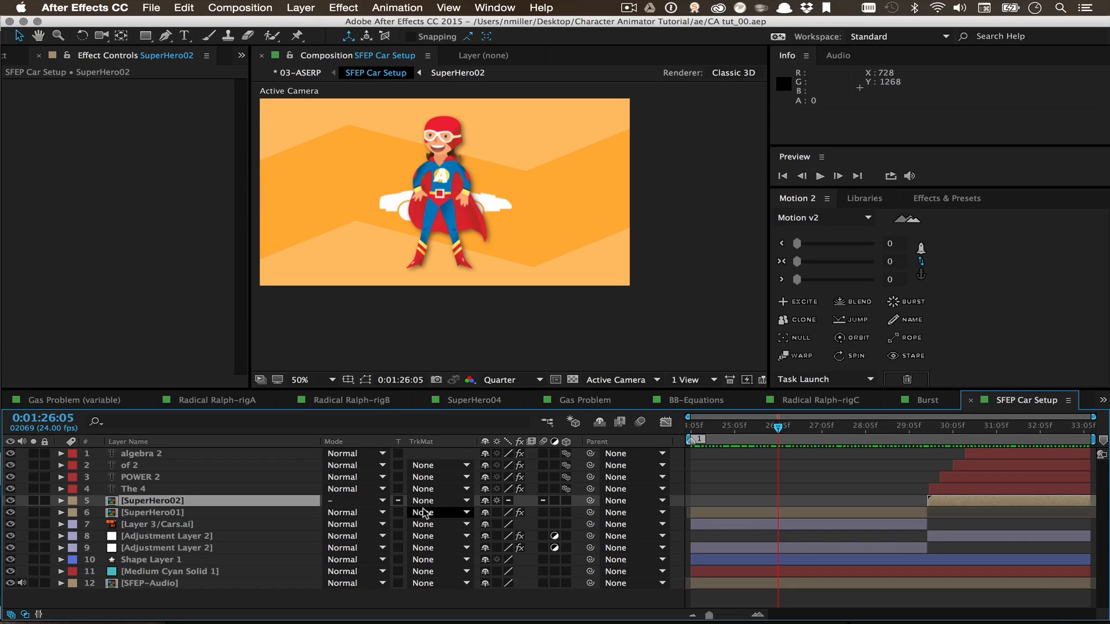
- Switch to Chrome, play a short section of the Making Your First Cartoon video around 1:33, pause it and minimize the browser
mouse_move(473, 621)
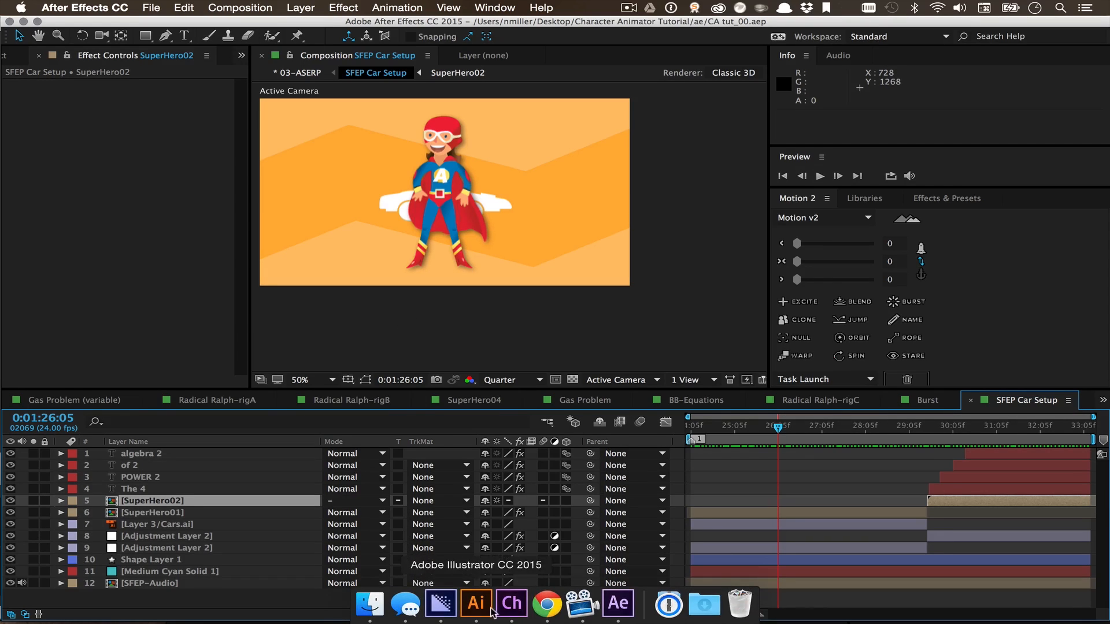
left_click(548, 602)
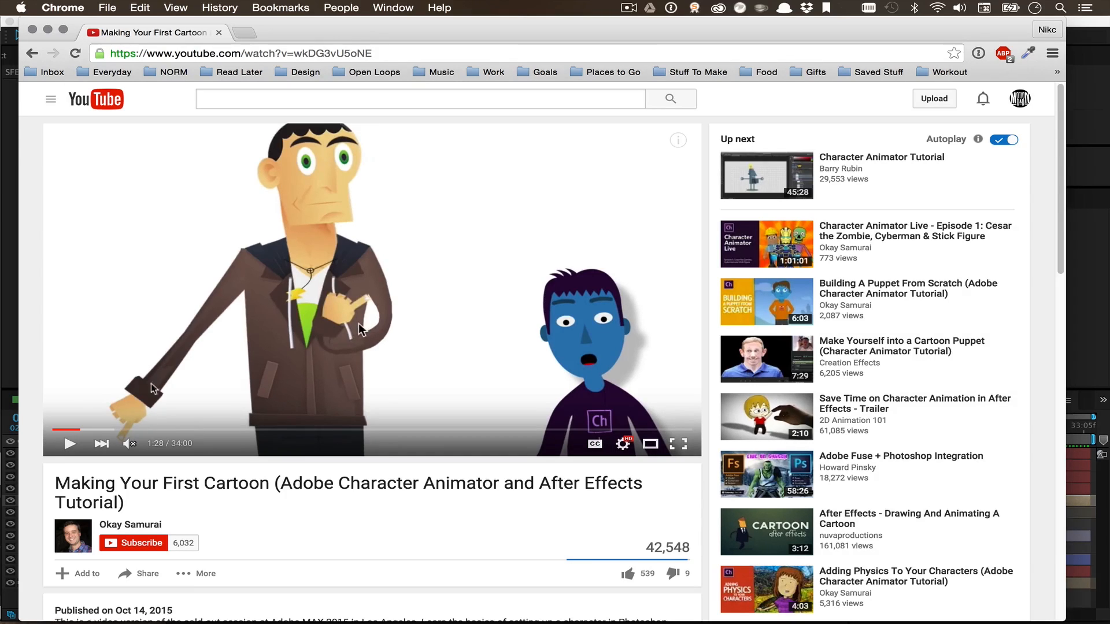
left_click(85, 431)
left_click_drag(85, 431, 82, 431)
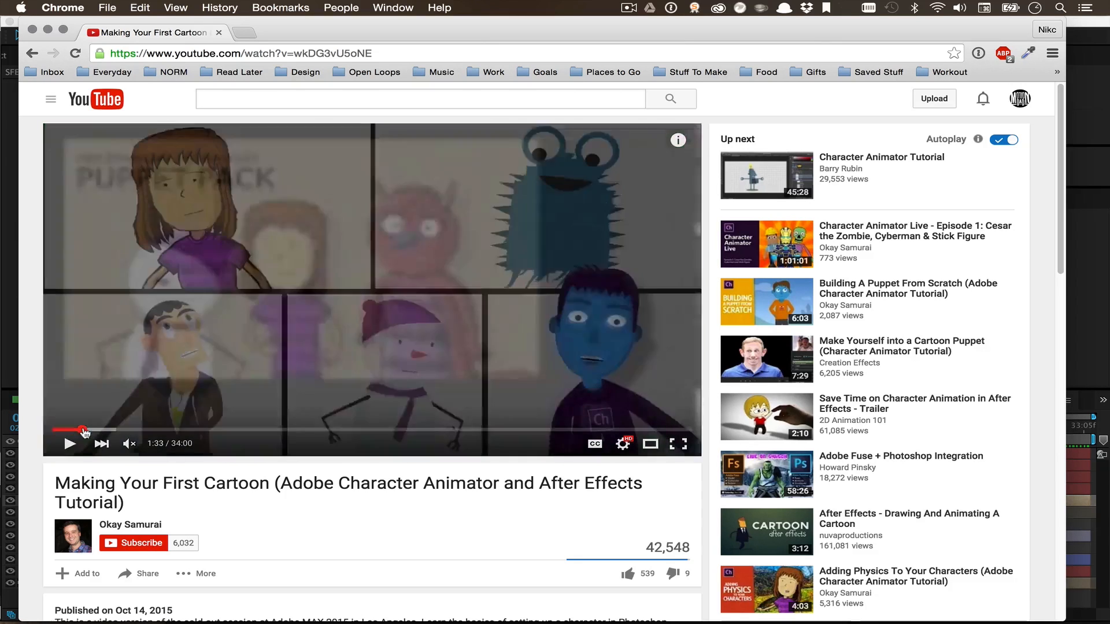
left_click(68, 444)
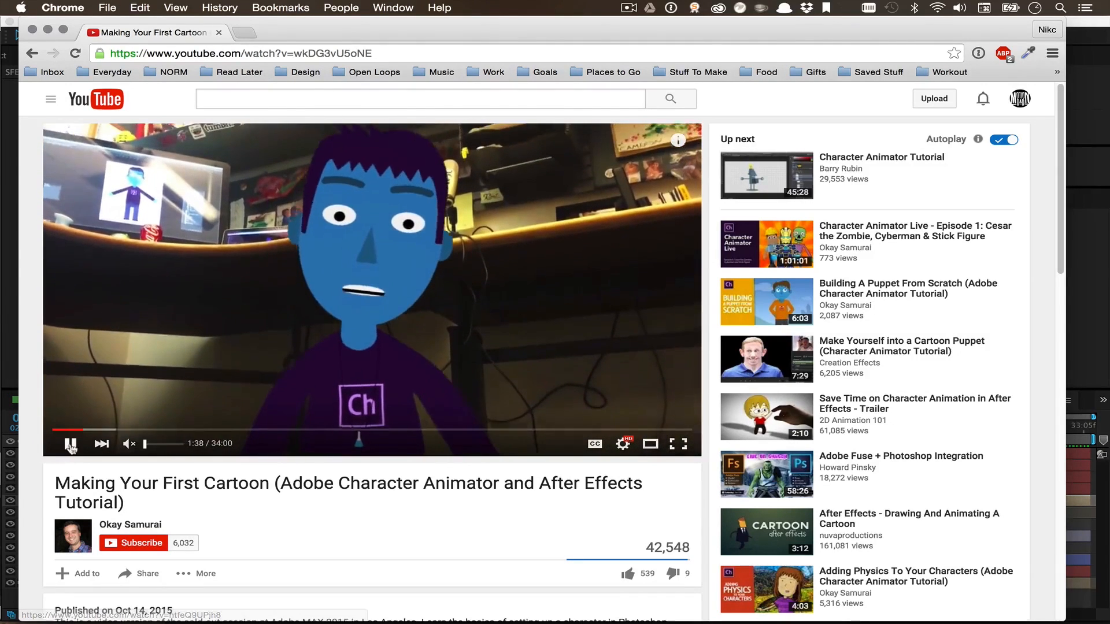
left_click(348, 289)
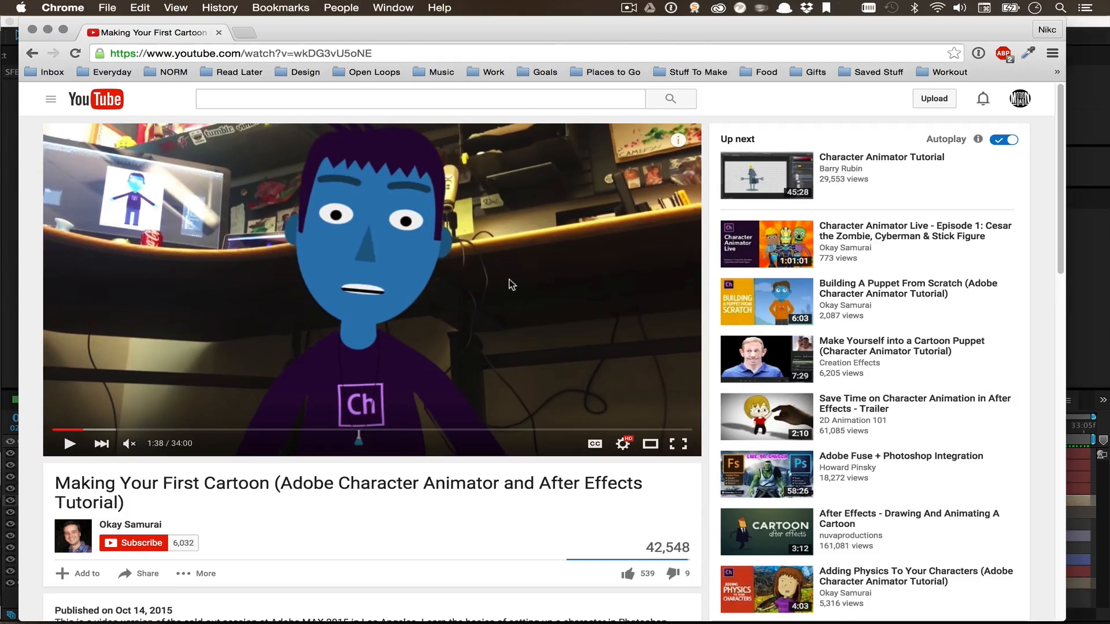
left_click(48, 33)
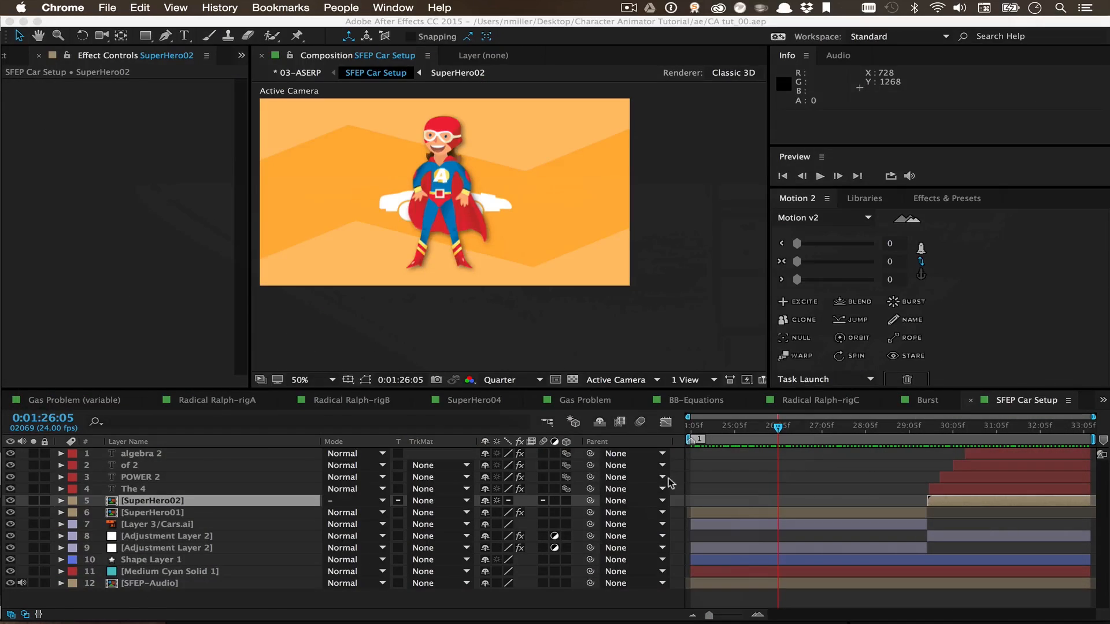
- Scrub and preview the SFEP Car Setup composition from 0:01:24:05 to review the superhero animation, ending at its start
left_click(720, 462)
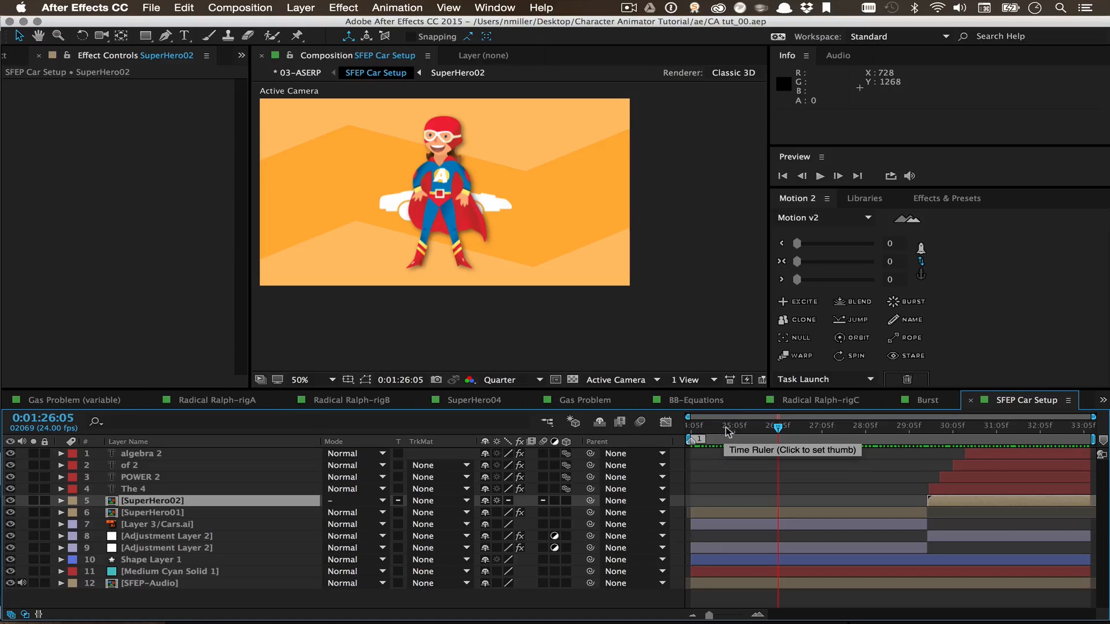
left_click_drag(722, 429, 691, 429)
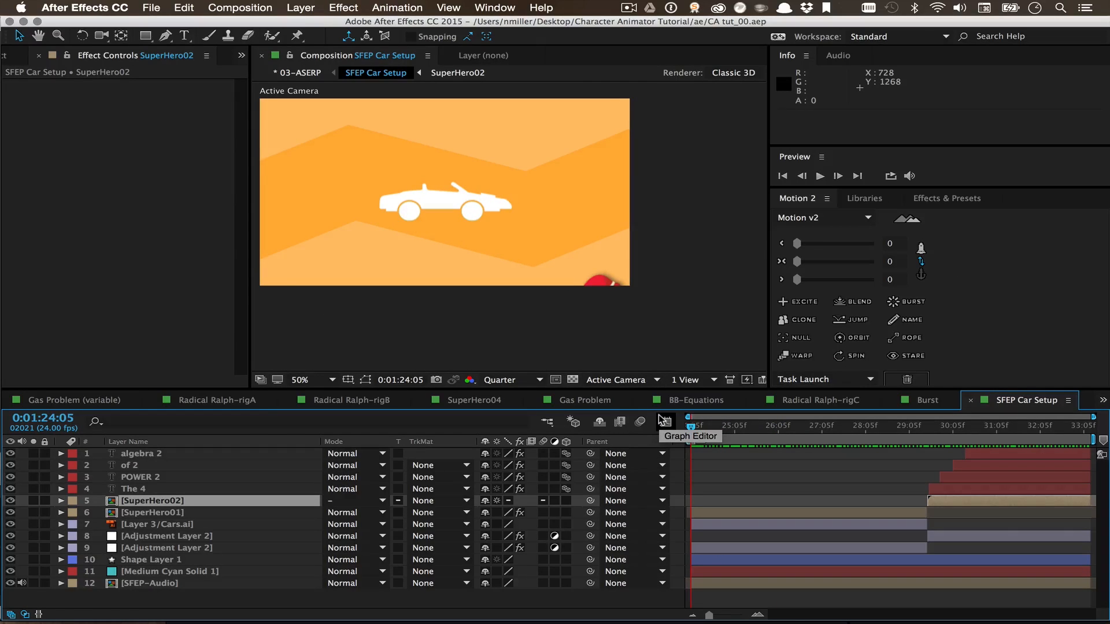
left_click_drag(700, 425, 766, 425)
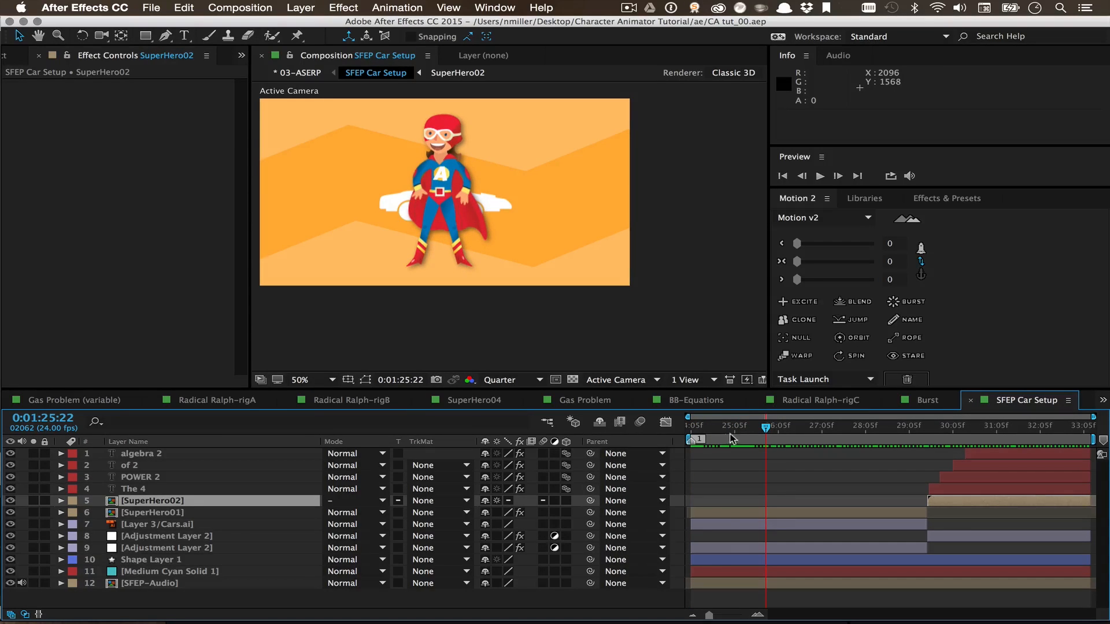
left_click_drag(837, 427, 511, 418)
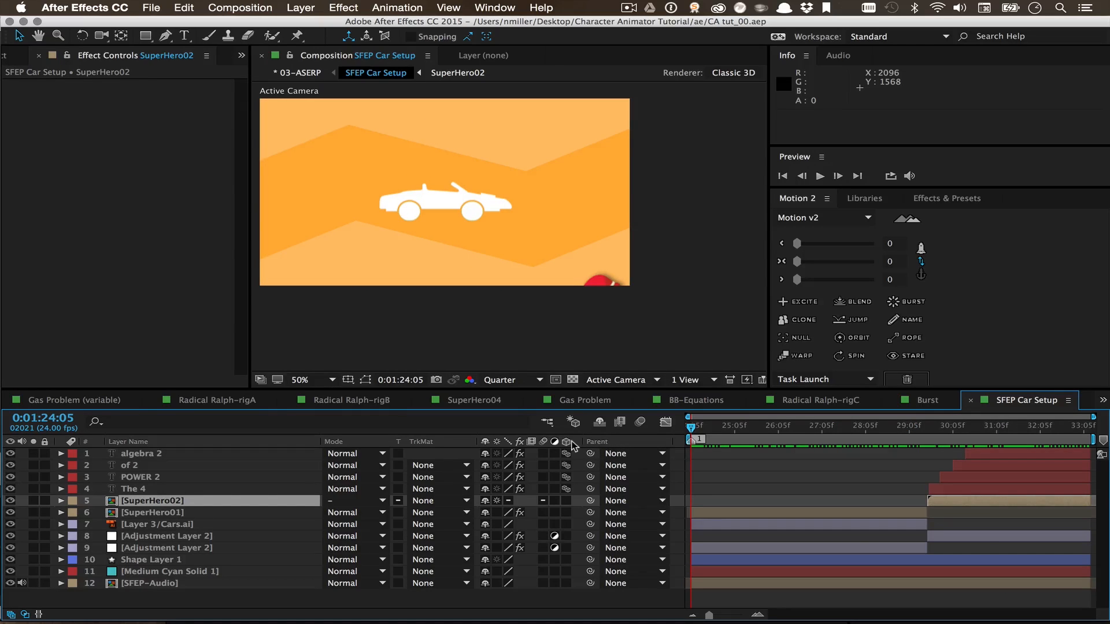
key("space")
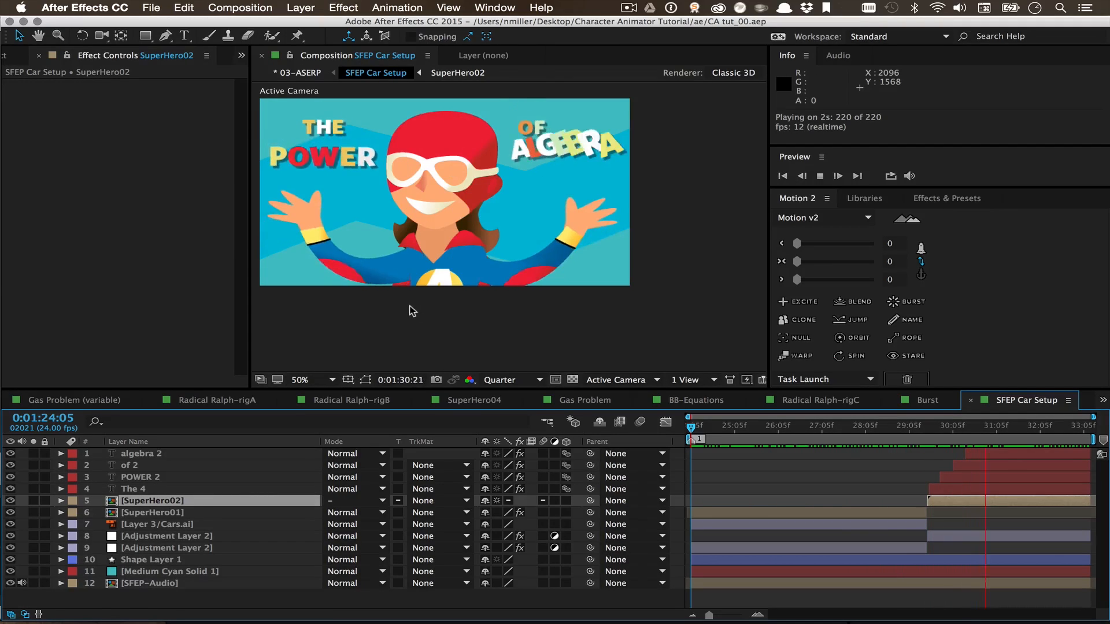
left_click(744, 426)
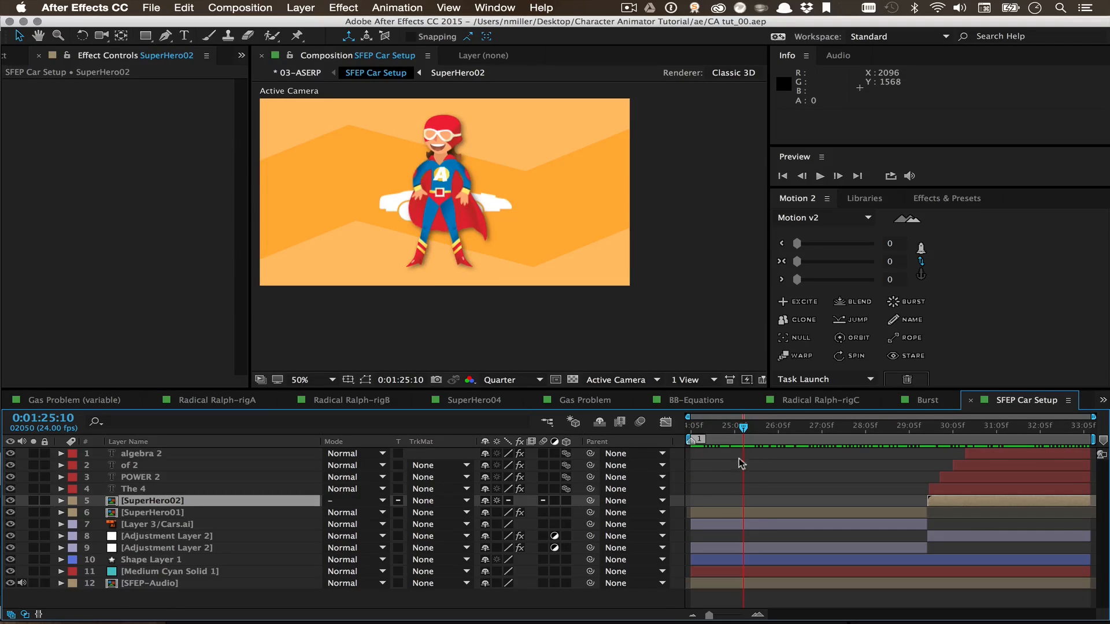
left_click(706, 428)
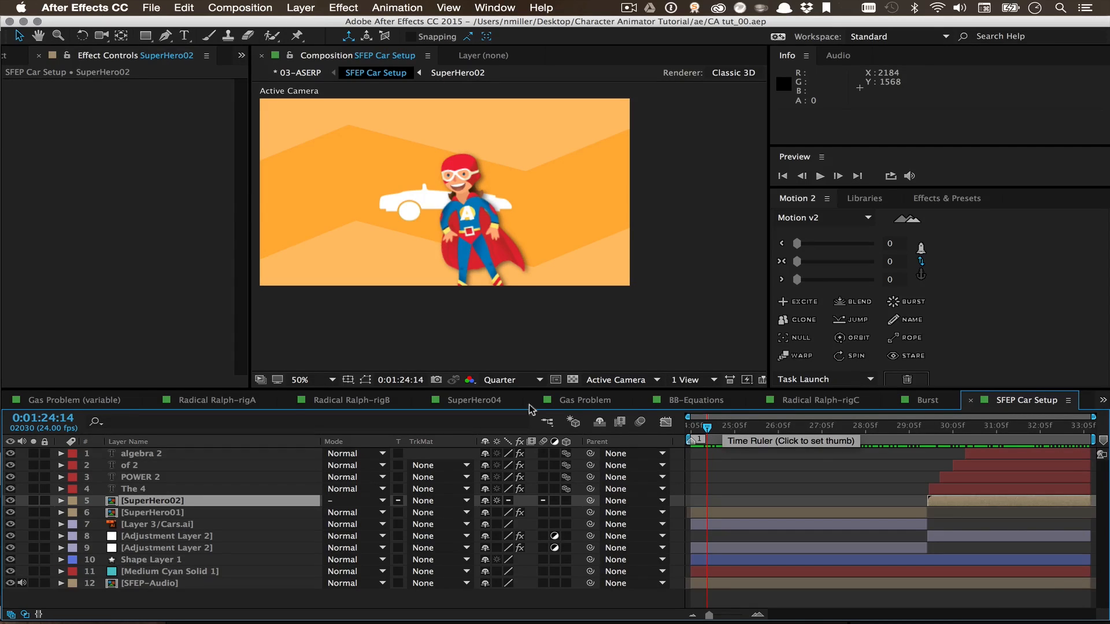
left_click(691, 427)
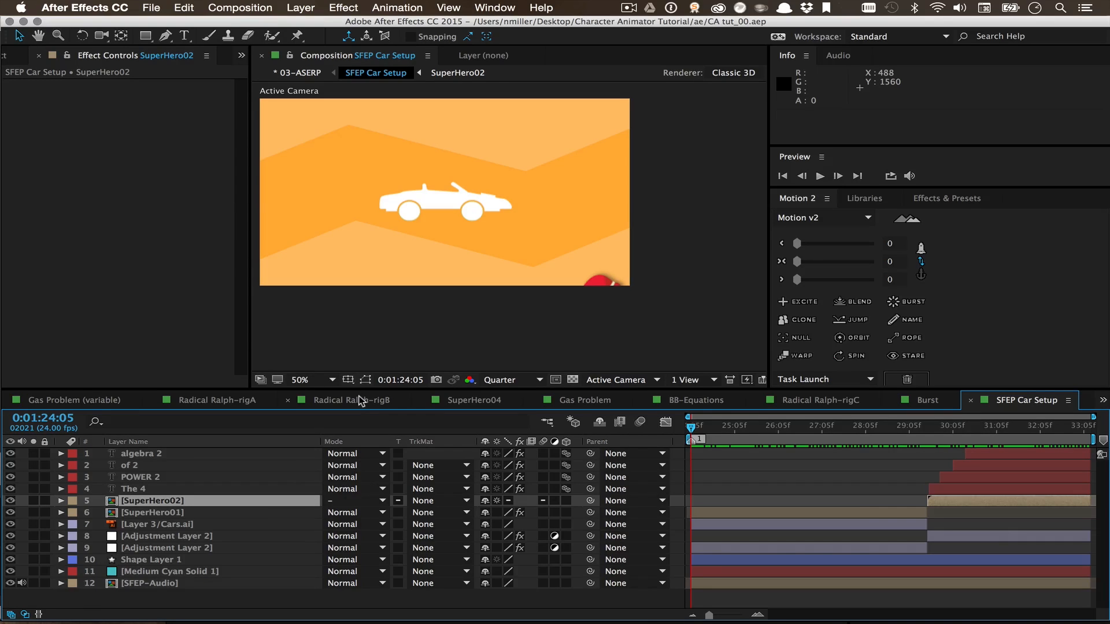
- Add the SFEP Car Setup composition to the render queue and choose the AIFF 48kHz output module
key("super+m")
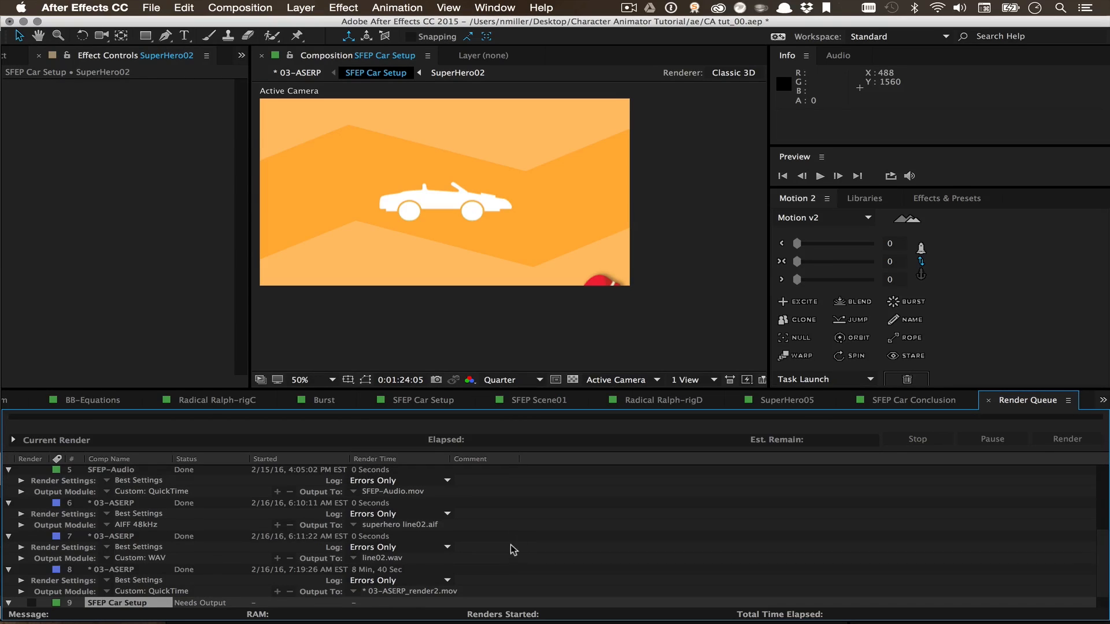
scroll(514, 552, "down", 2)
left_click(107, 603)
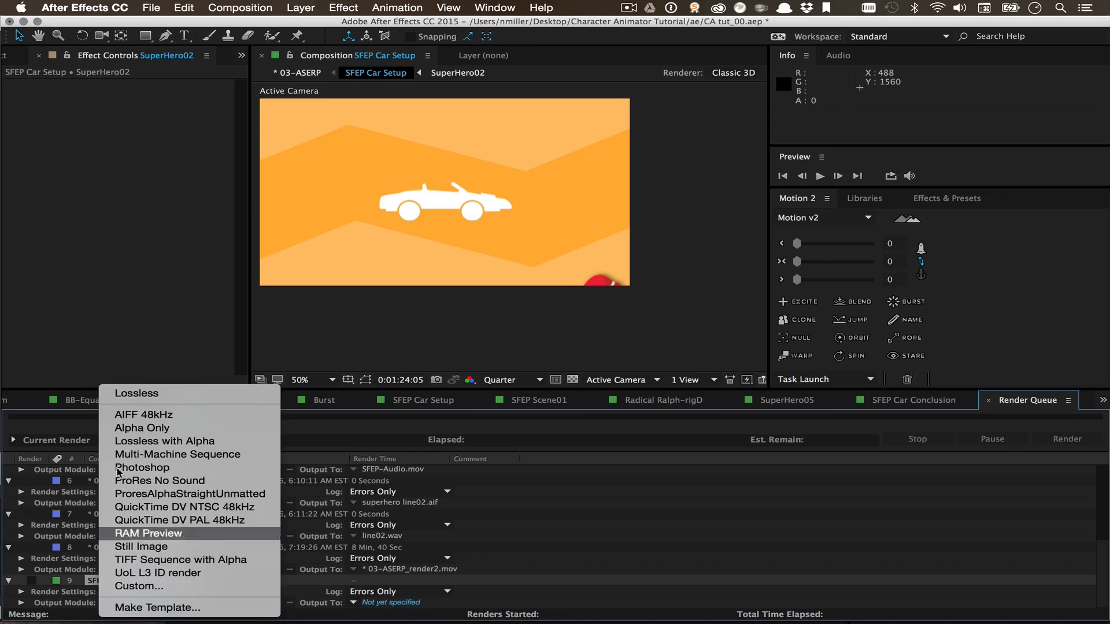
left_click(121, 418)
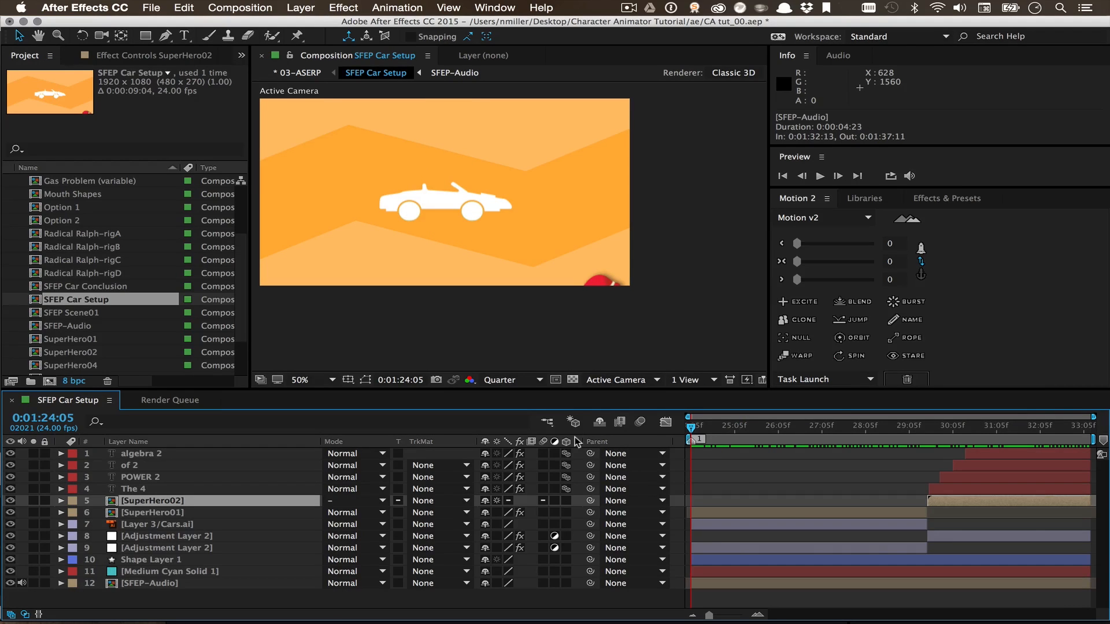
- Return to the composition's start and review the export options for sending it to Media Encoder or the render queue
left_click_drag(717, 427, 689, 427)
left_click(152, 7)
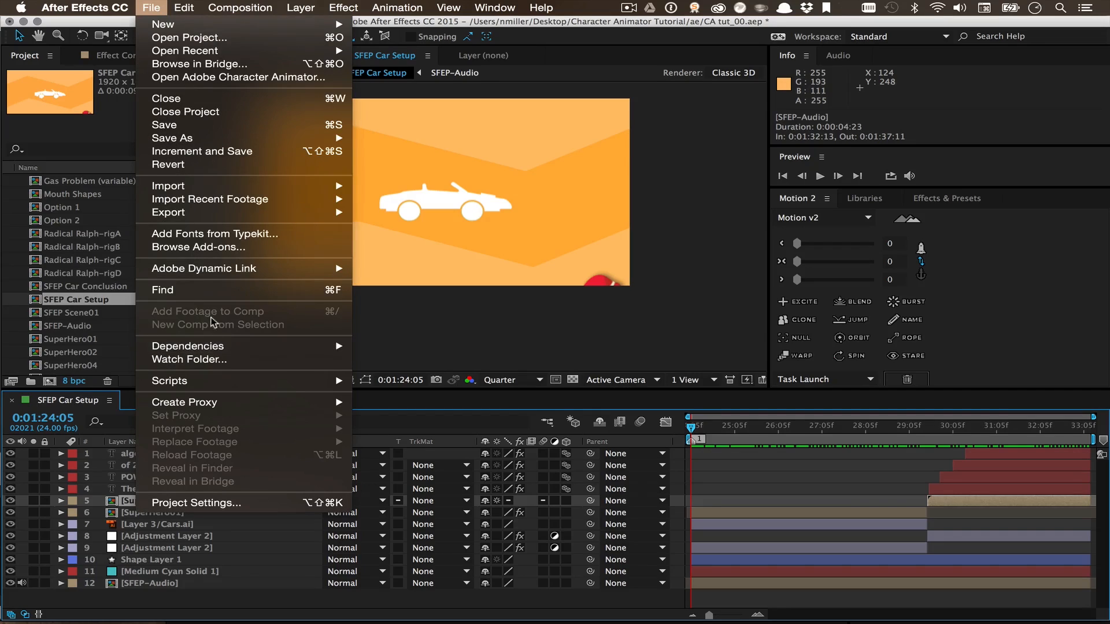
mouse_move(168, 191)
mouse_move(335, 213)
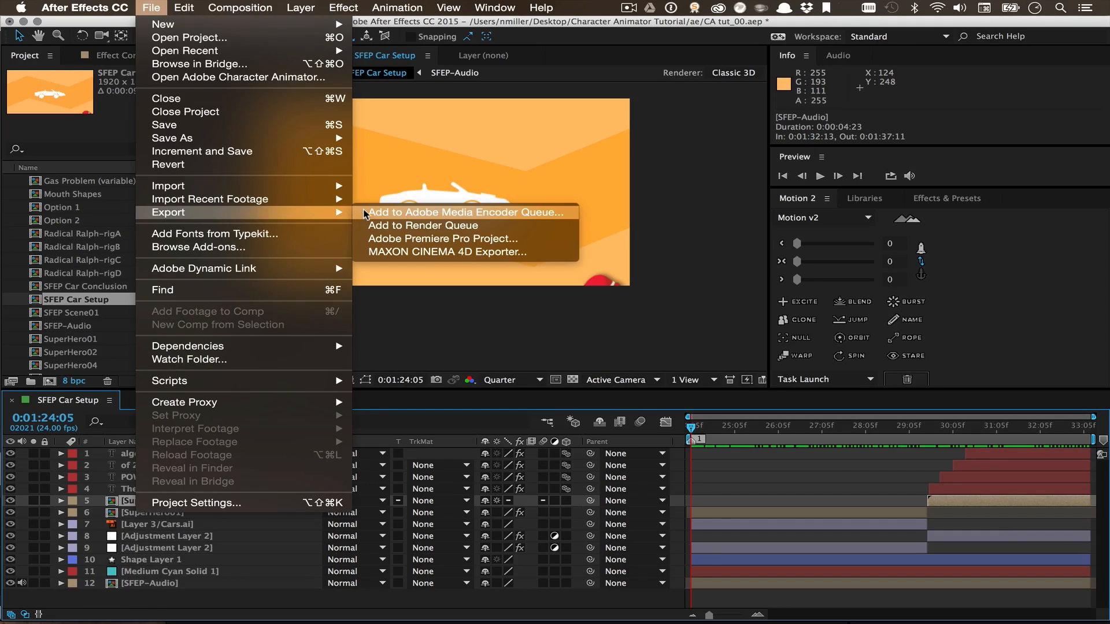
left_click(405, 225)
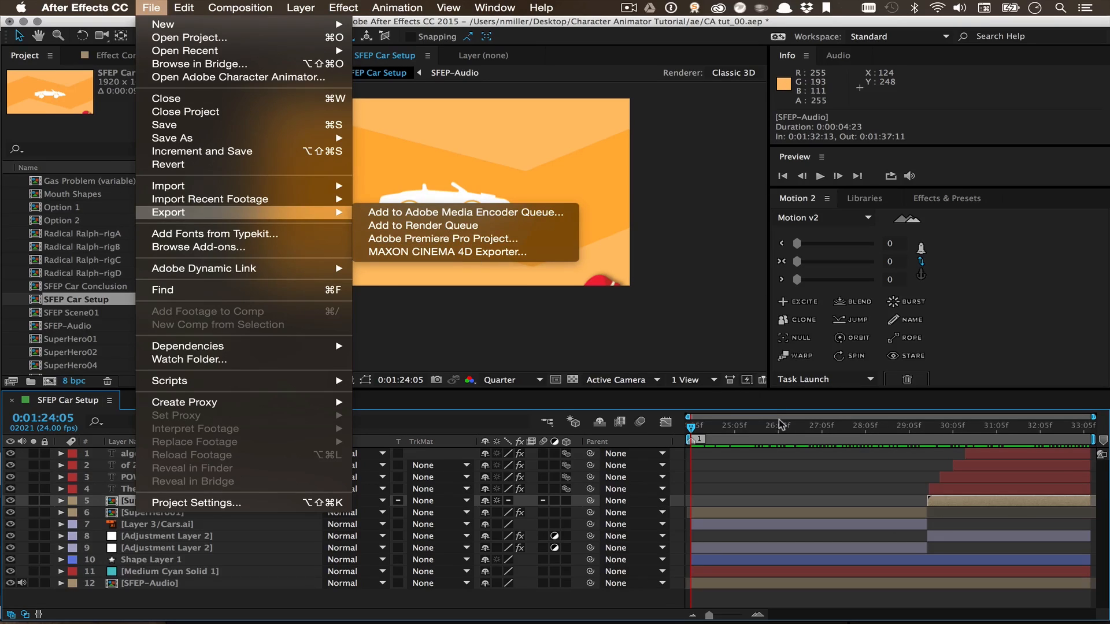
mouse_move(693, 428)
left_mouse_down()
mouse_move(751, 429)
mouse_move(688, 430)
left_mouse_up()
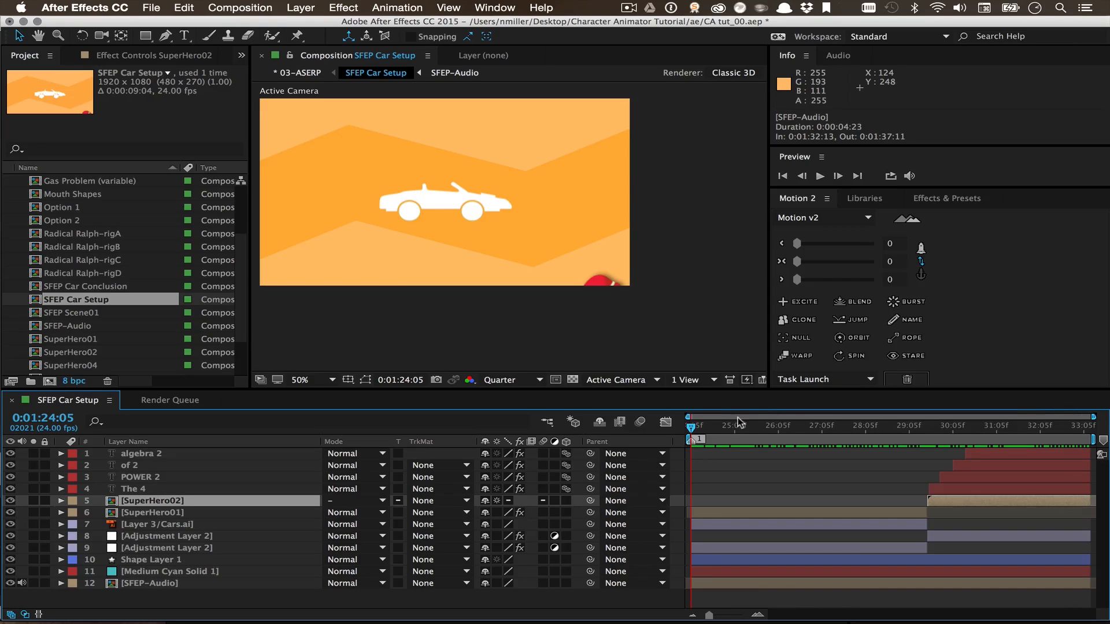
- Add a new adjustment layer above SuperHero02 and trim its end to 0:01:29:16
left_click_drag(720, 430, 800, 443)
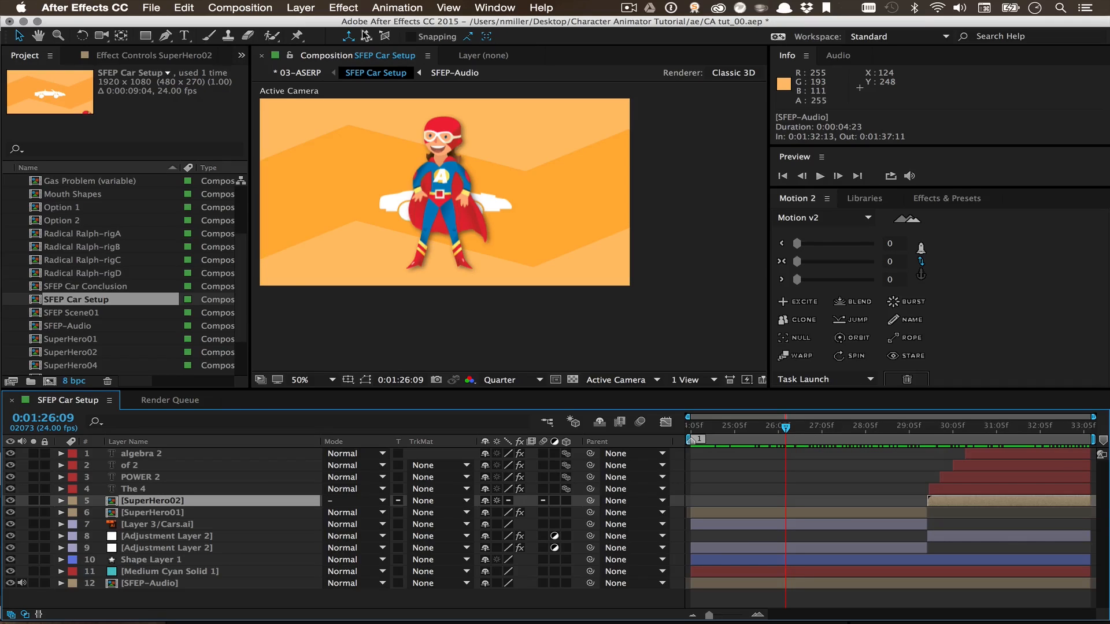
left_click(300, 8)
mouse_move(301, 26)
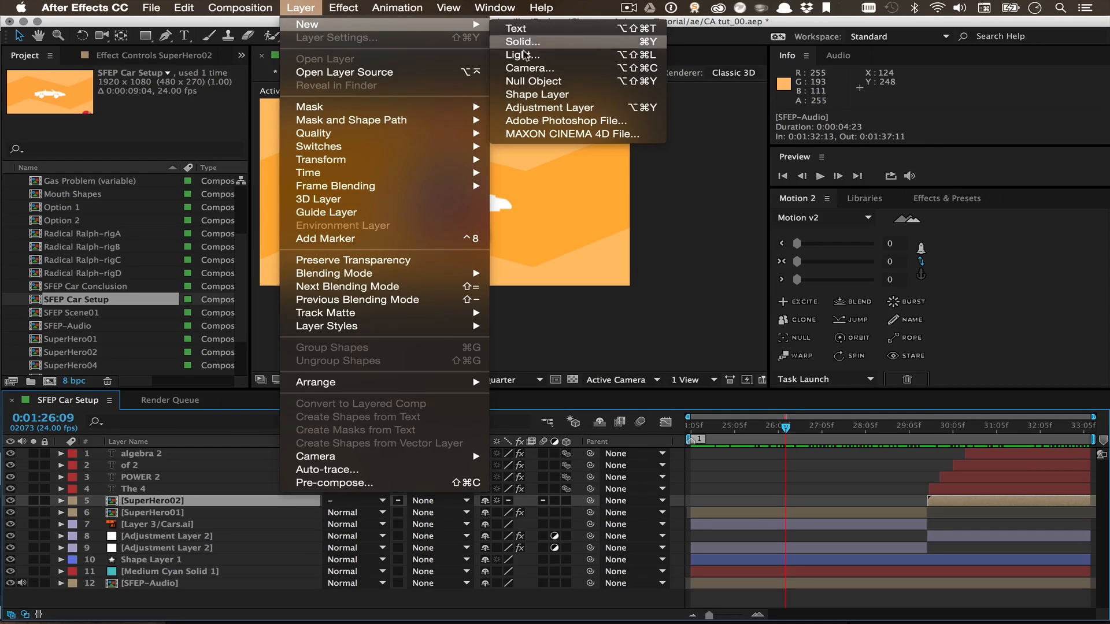
left_click(517, 109)
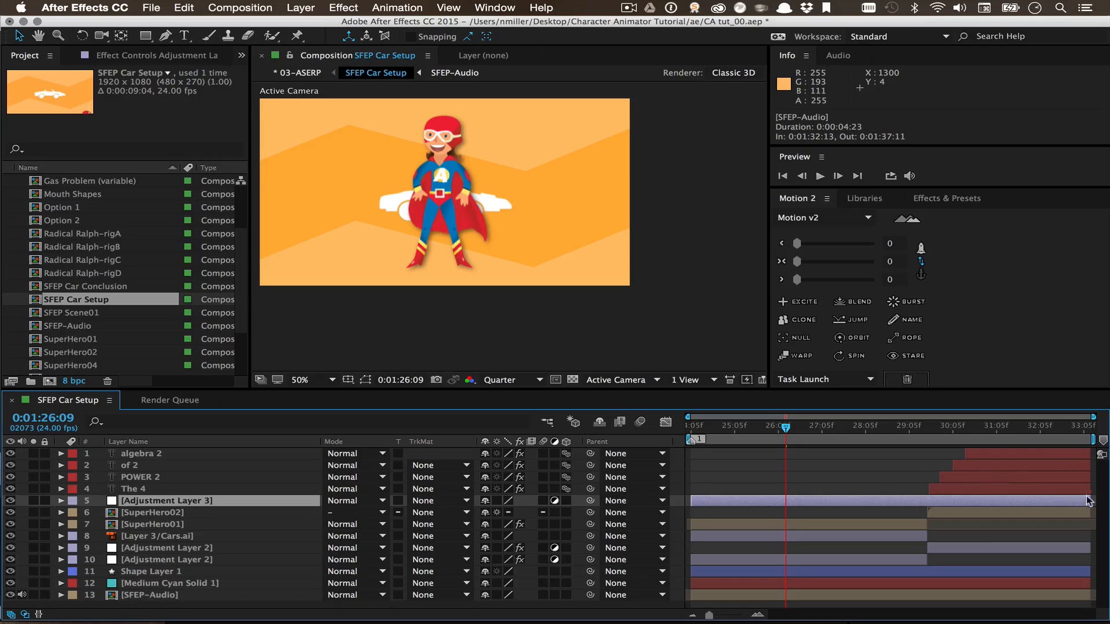
left_click_drag(1089, 500, 929, 501)
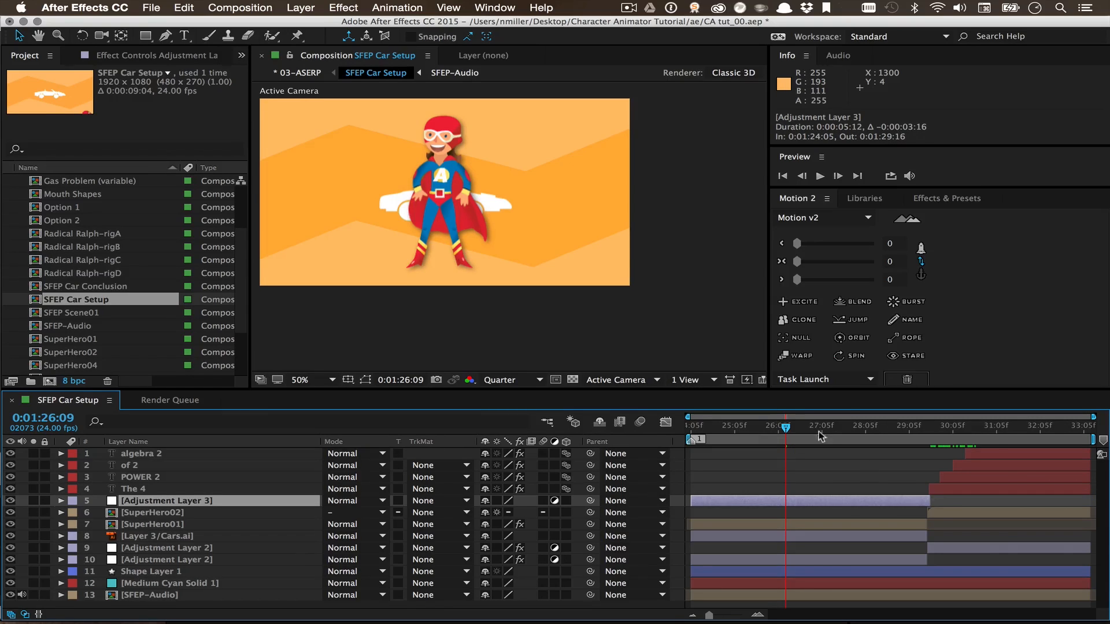
- End the work area at 0:01:29:16 and return the playhead to the composition's start
left_click_drag(832, 428, 930, 430)
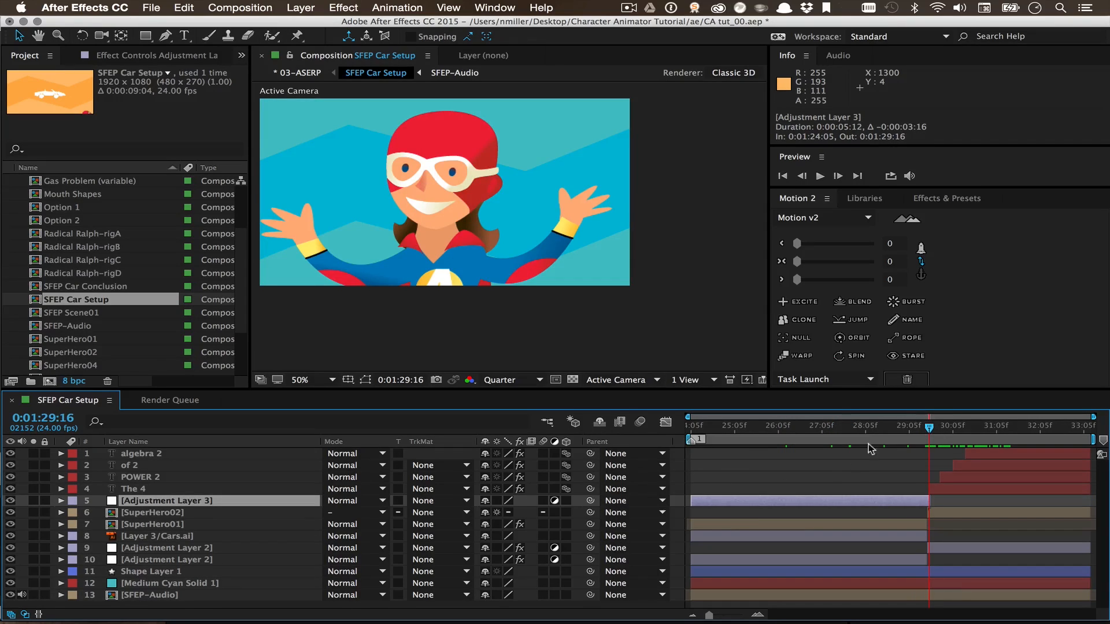
key("n")
key("Home")
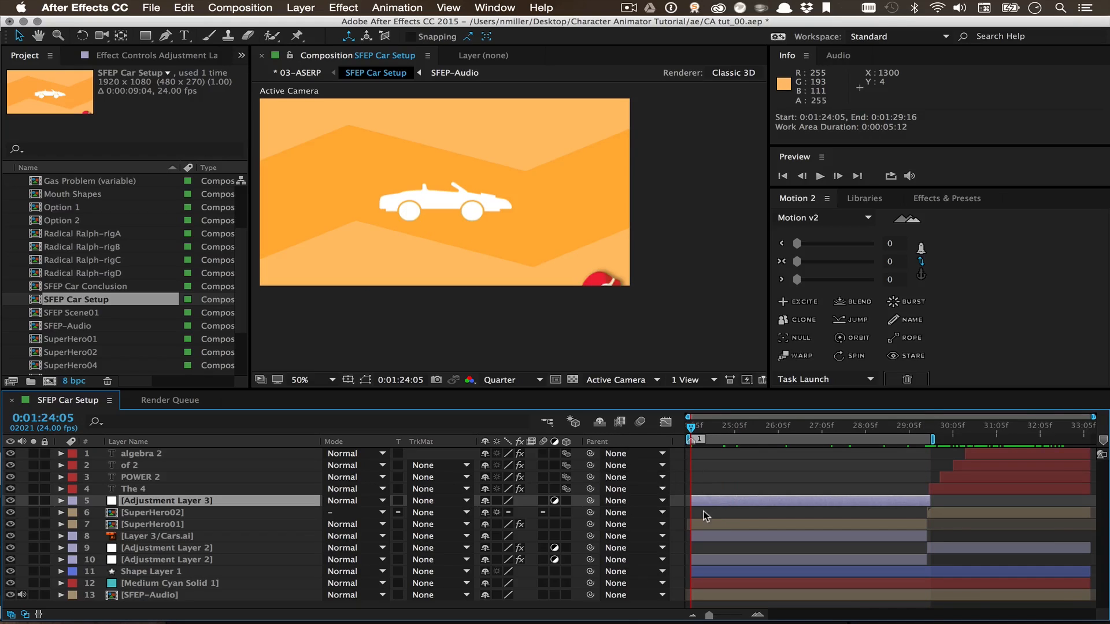
- Rename the new adjustment layer as Reference
left_click(139, 501)
key("Return")
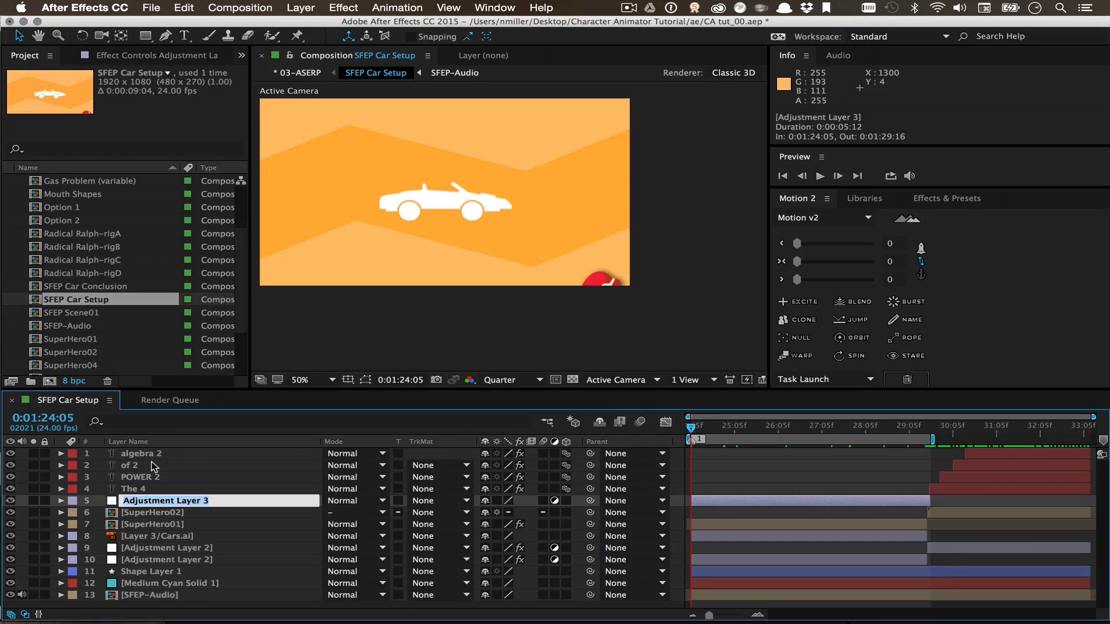
type("Reference")
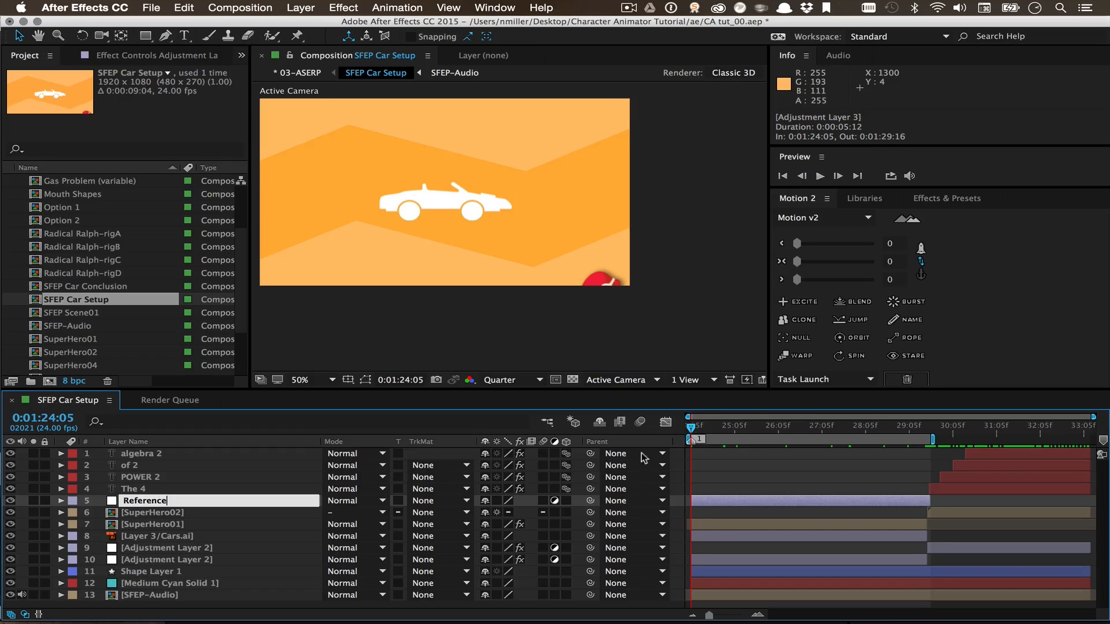
left_click(763, 470)
- Change the Reference layer's label colour to blue and deselect the layer
left_click_drag(735, 428, 920, 436)
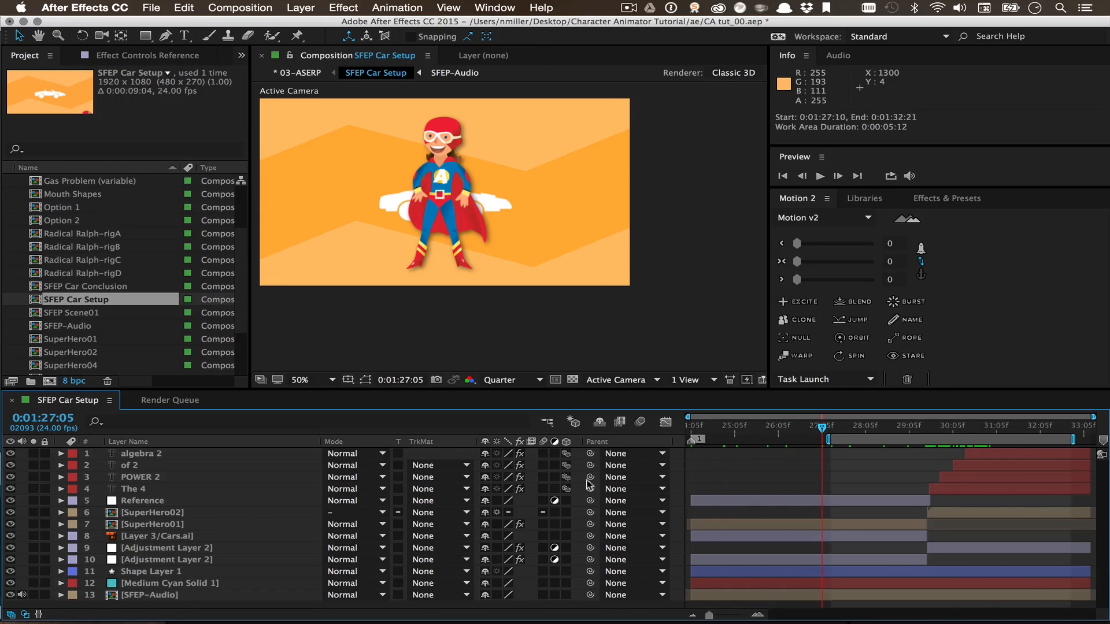
left_click(72, 501)
left_click(92, 505)
key("super+shift+a")
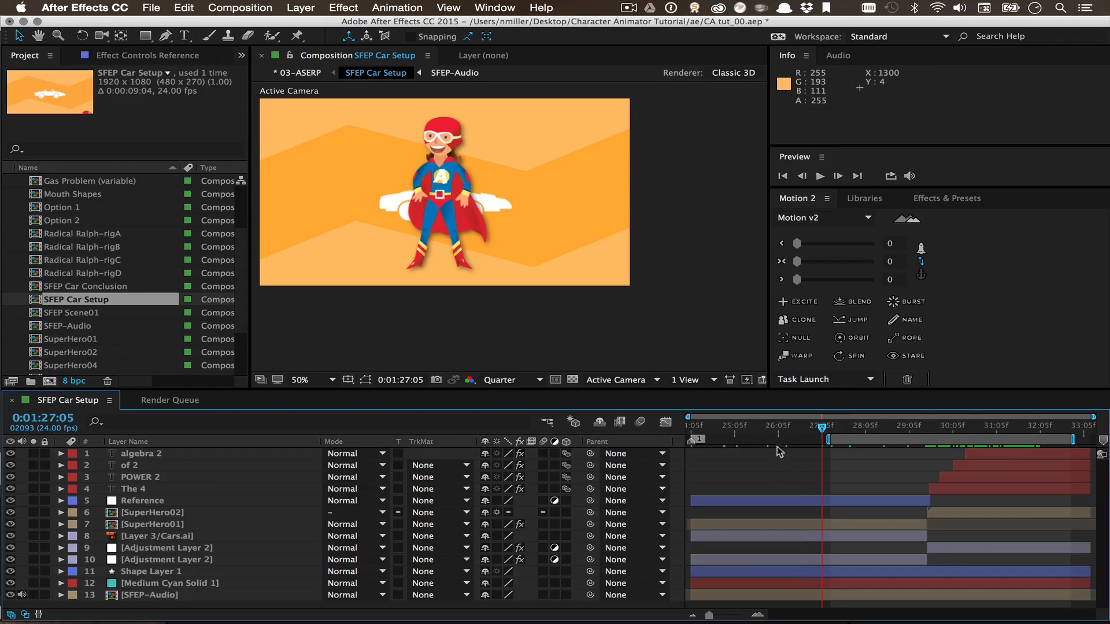
- Extend both ends of the work area so that it spans the whole composition
left_click_drag(803, 431, 632, 433)
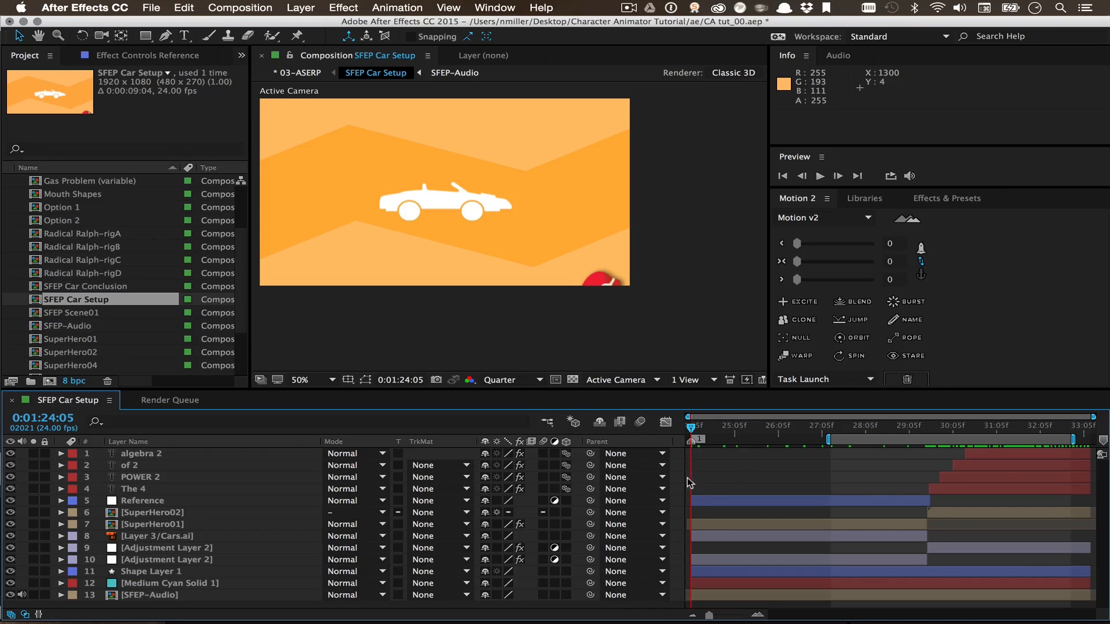
left_click(826, 442)
left_click(824, 441)
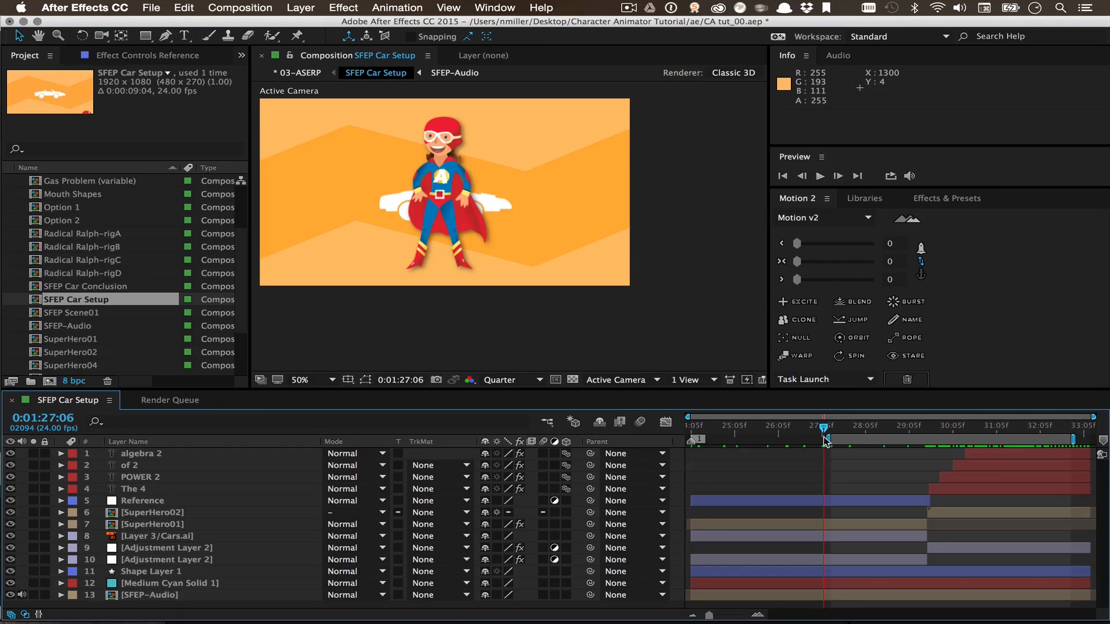
left_click_drag(829, 440, 688, 441)
left_click_drag(1066, 438, 1099, 439)
- Delete the Reference adjustment layer and preview the composition
left_click(801, 502)
key("Delete")
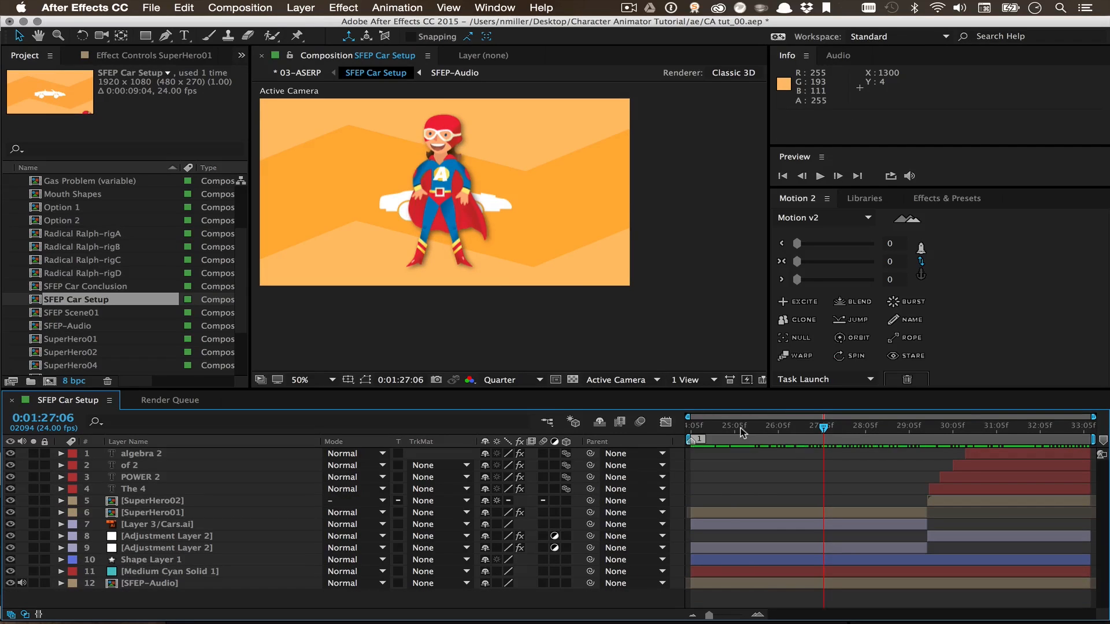
key("space")
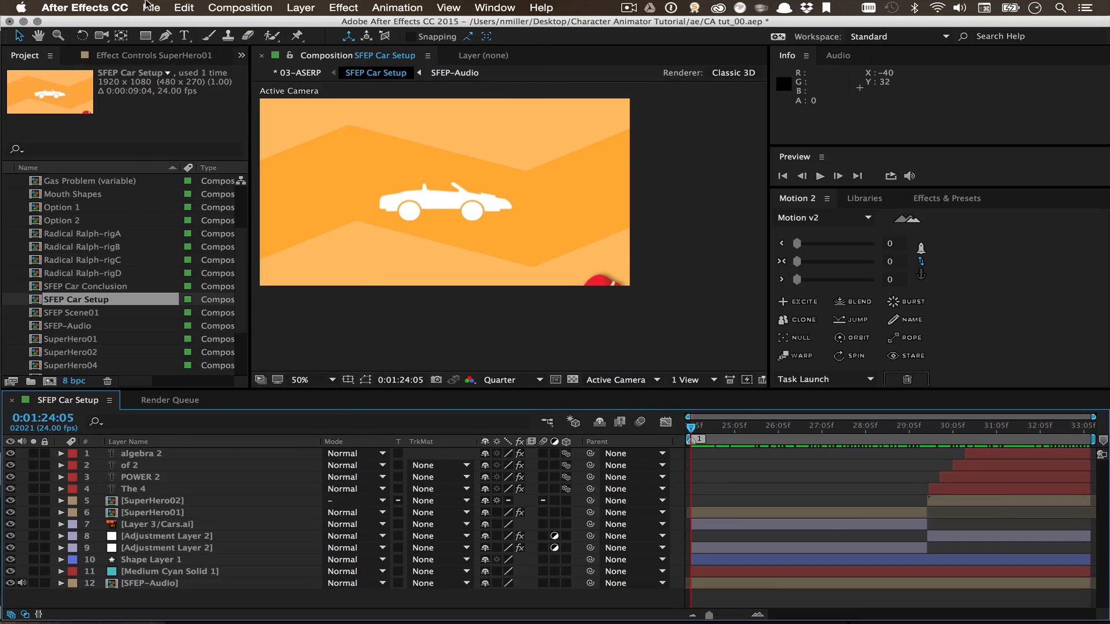
- Export the SFEP Car Setup composition to the Adobe Media Encoder queue and switch to Media Encoder
left_click(151, 7)
mouse_move(199, 216)
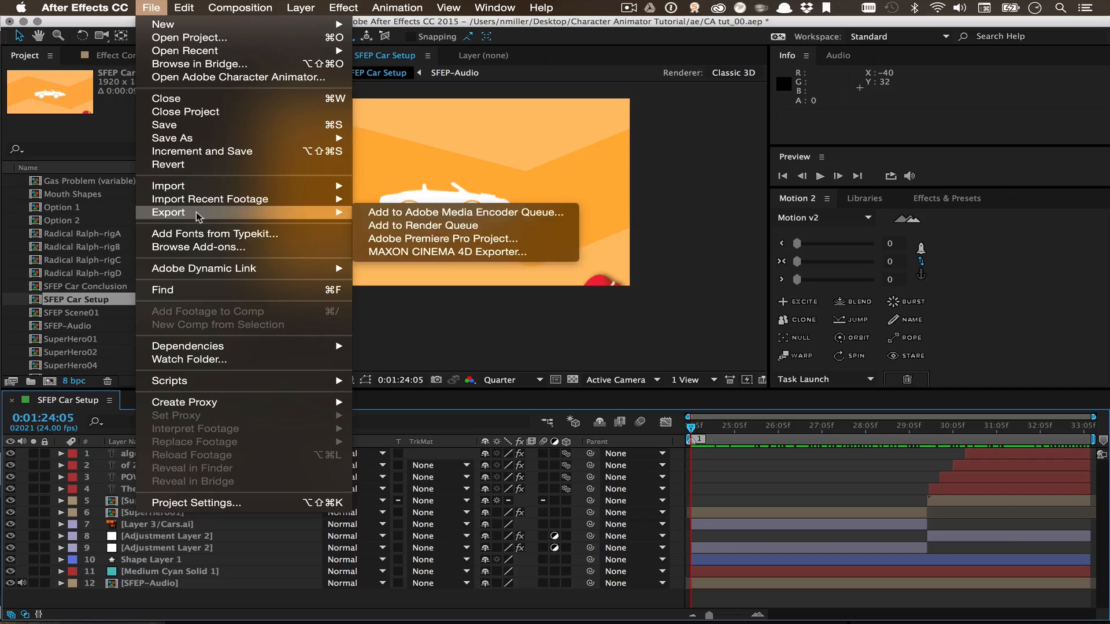
left_click(411, 225)
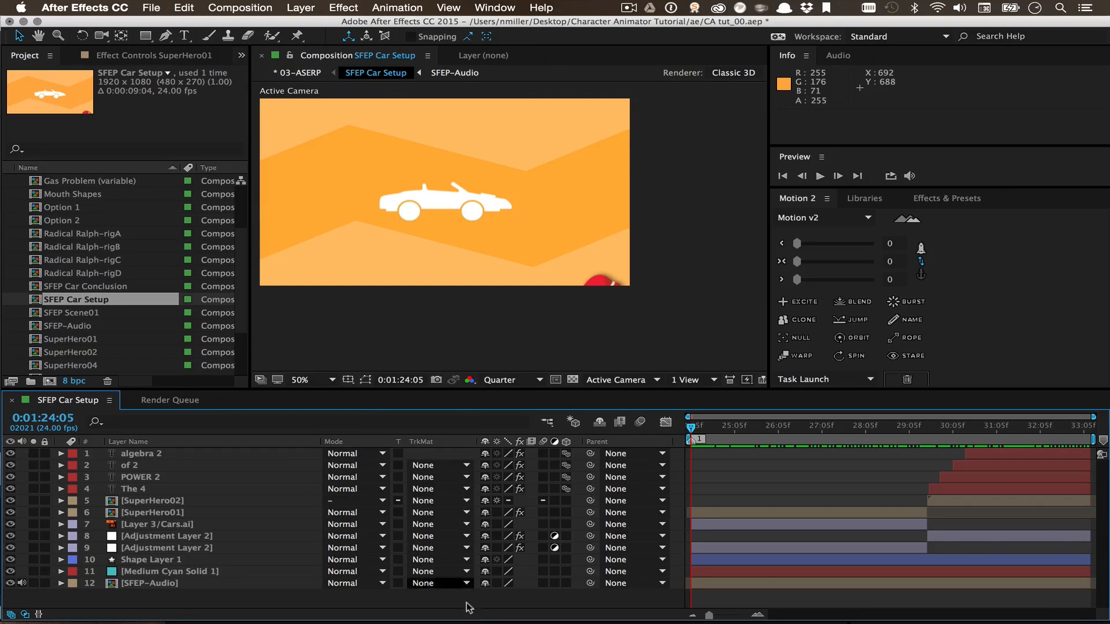
mouse_move(490, 620)
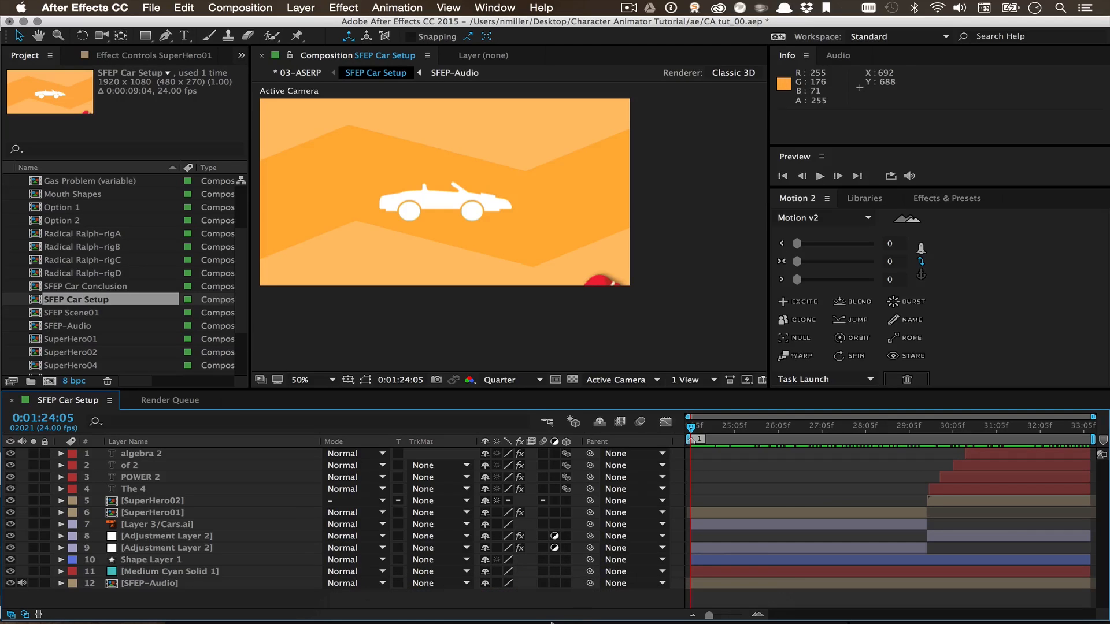
left_click(432, 604)
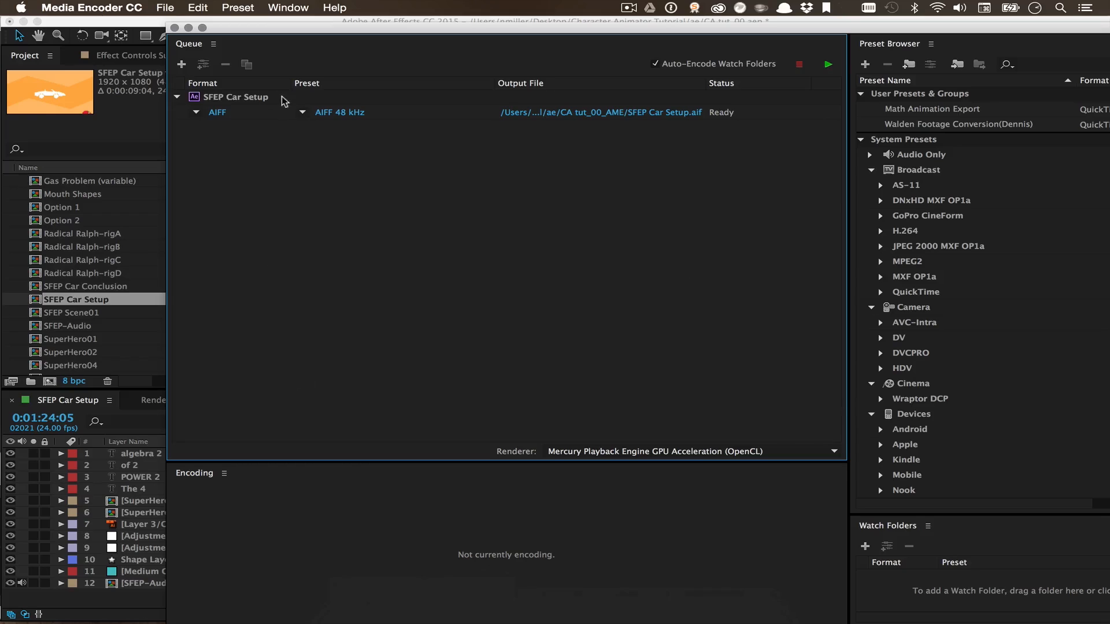
- Review the format and preset options of the queued SFEP Car Setup item, keeping AIFF and AIFF 48 kHz
left_click(197, 113)
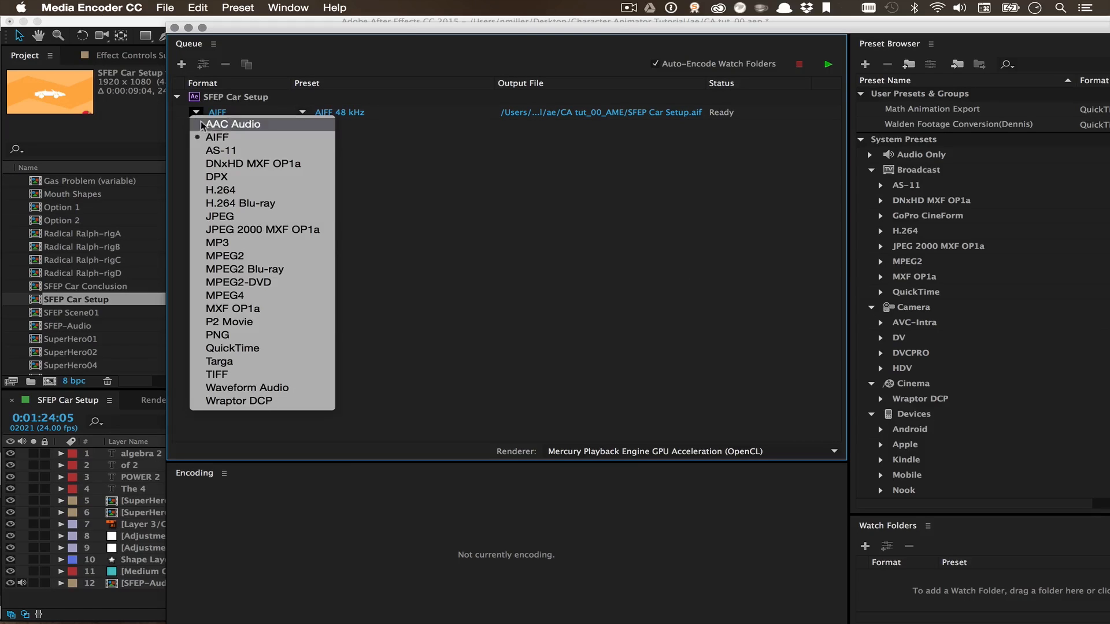
left_click(303, 112)
left_click(303, 112)
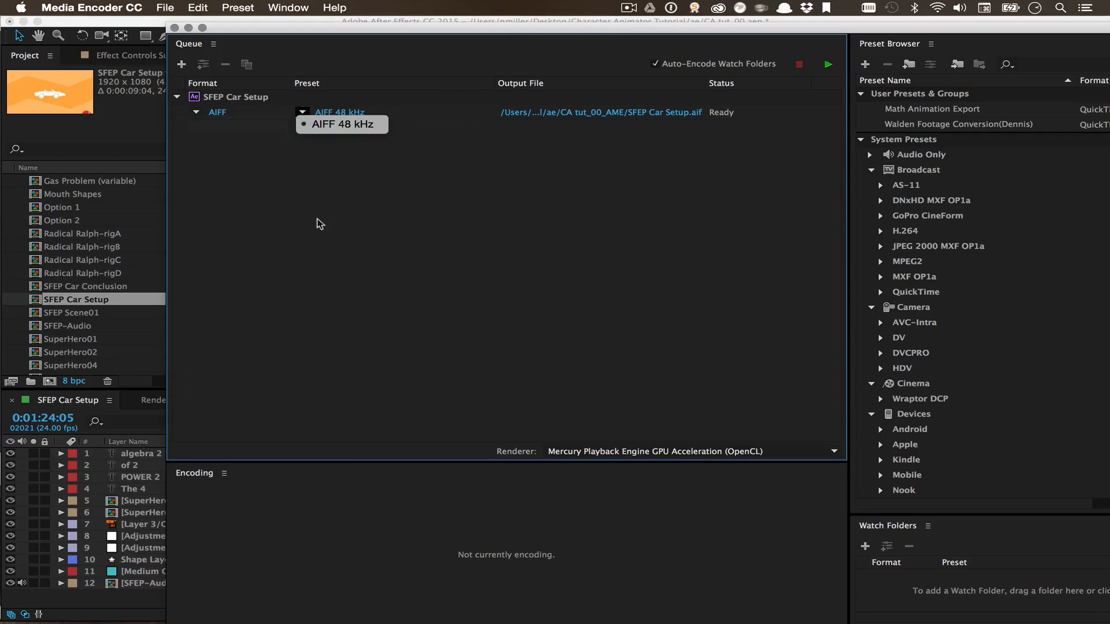
left_click(385, 131)
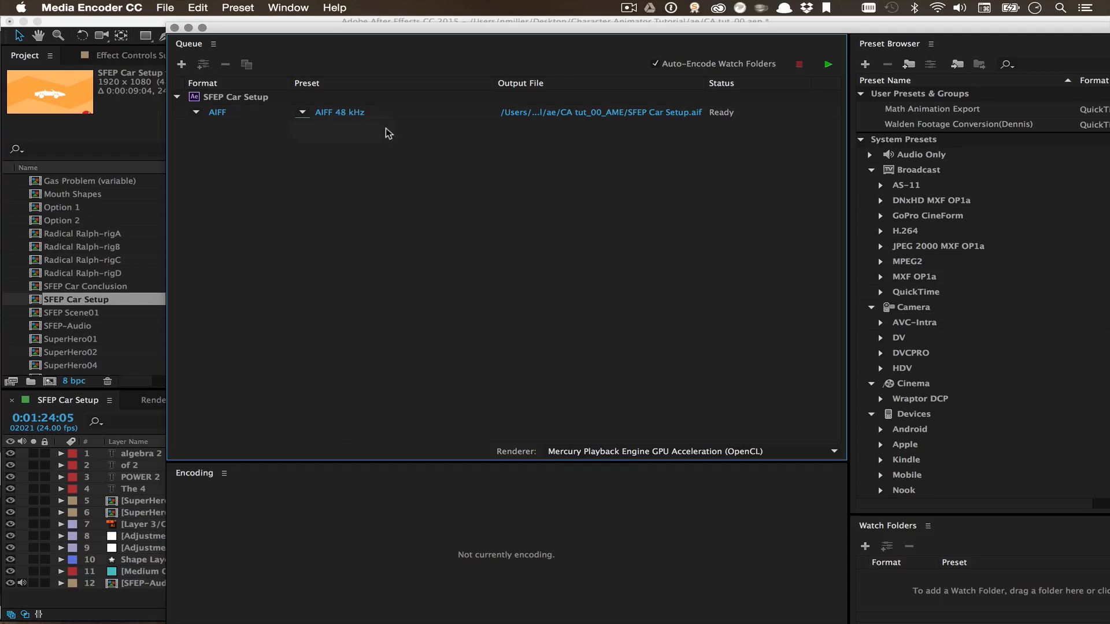
- Direct the output file to Desktop > Character Animator Tutorial > ChA and create a new folder named audio there
left_click(567, 113)
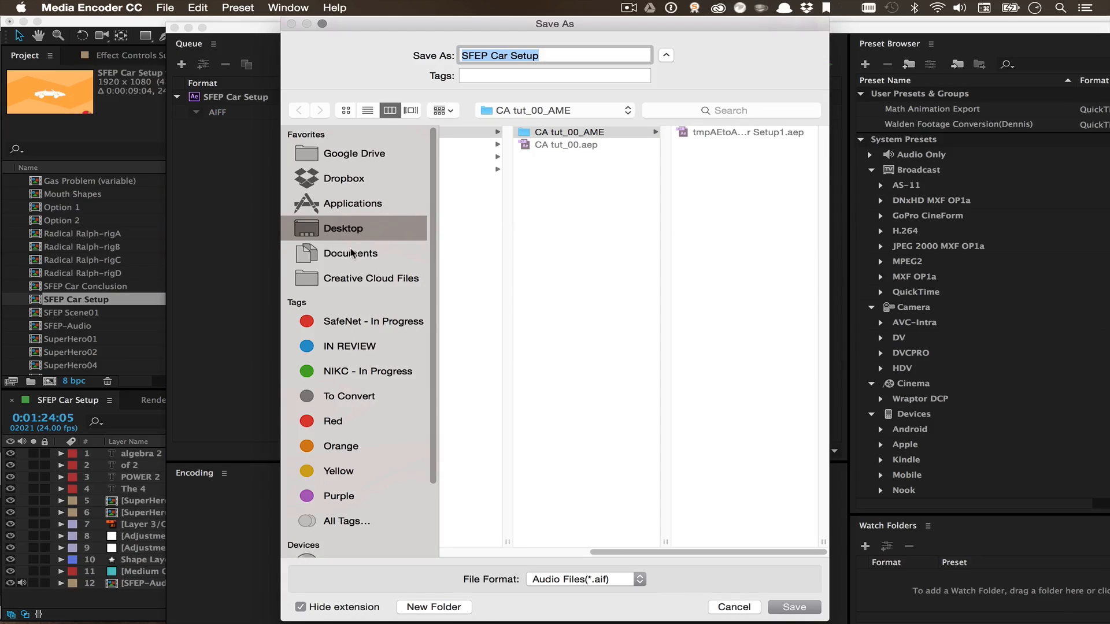
left_click(349, 234)
left_click(346, 253)
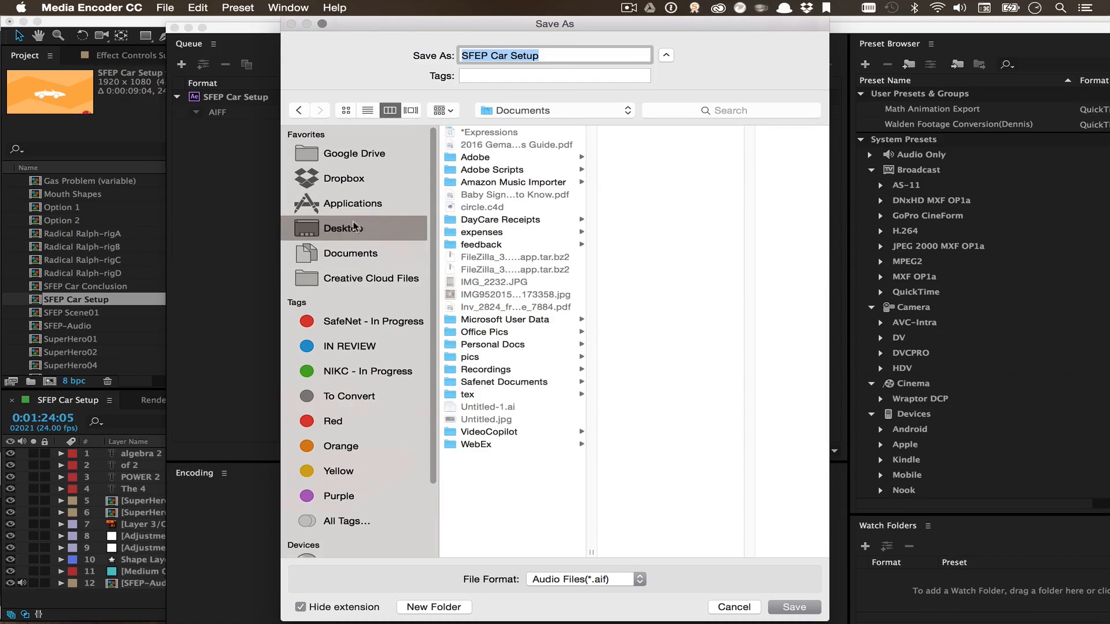
left_click(343, 229)
left_click(512, 195)
left_click(669, 158)
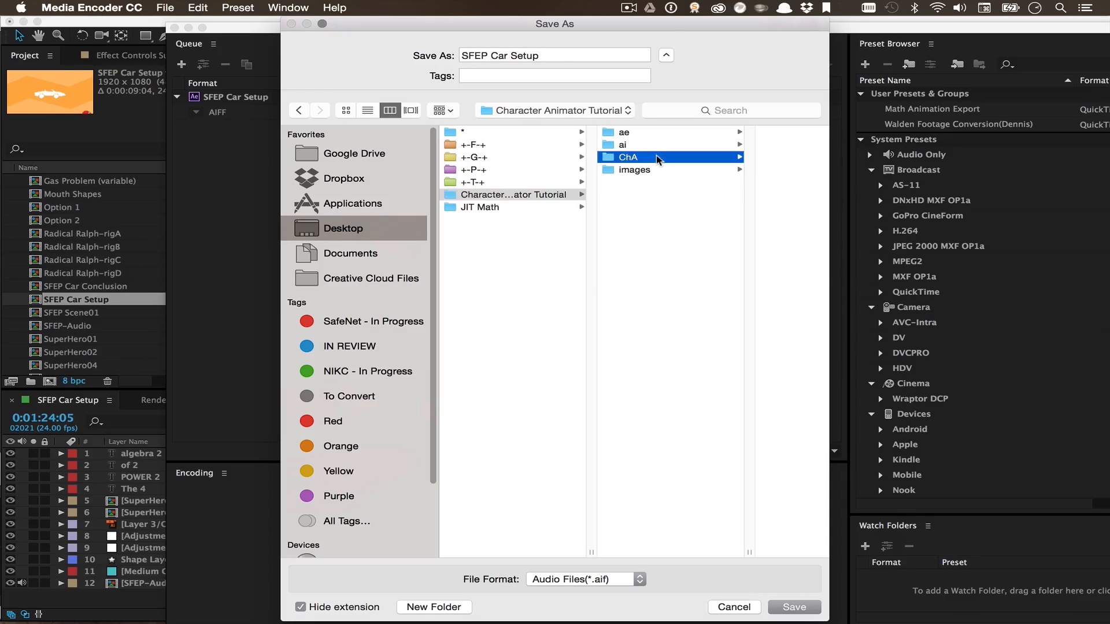
left_click(410, 607)
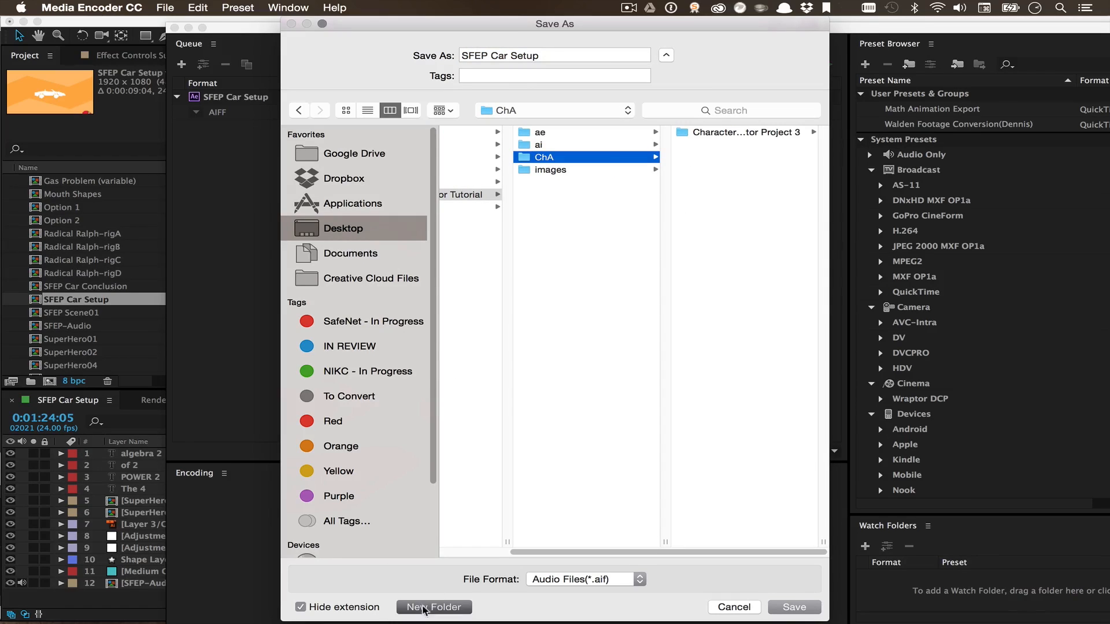
type("audio")
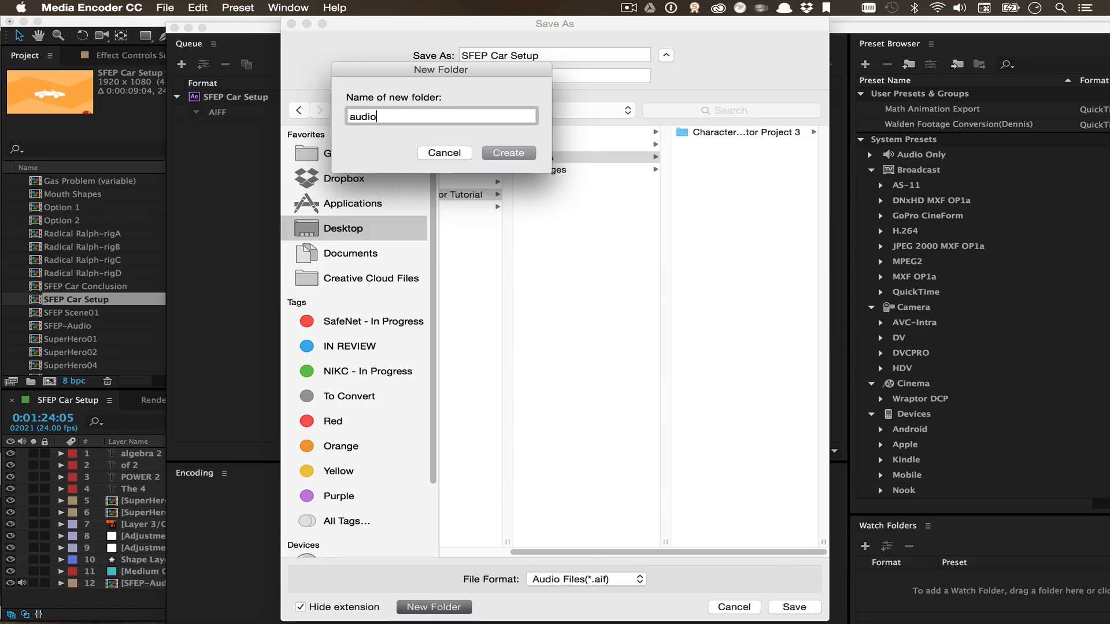
key("Return")
- Save the output file as superhero line01 in the audio folder and start encoding the queue
left_click_drag(550, 60, 460, 12)
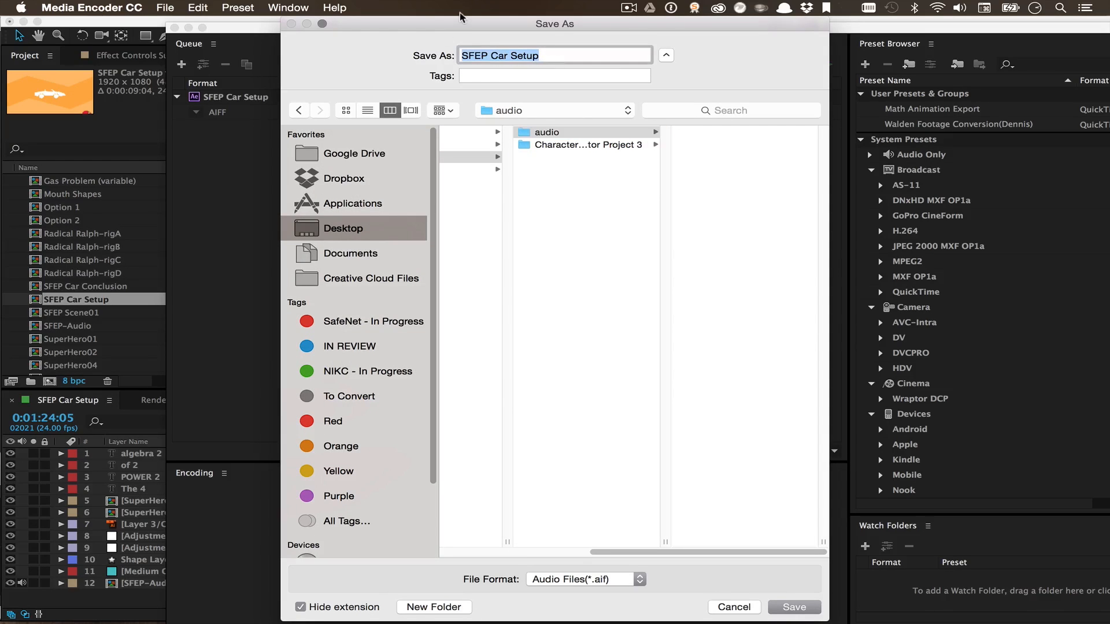
type("s")
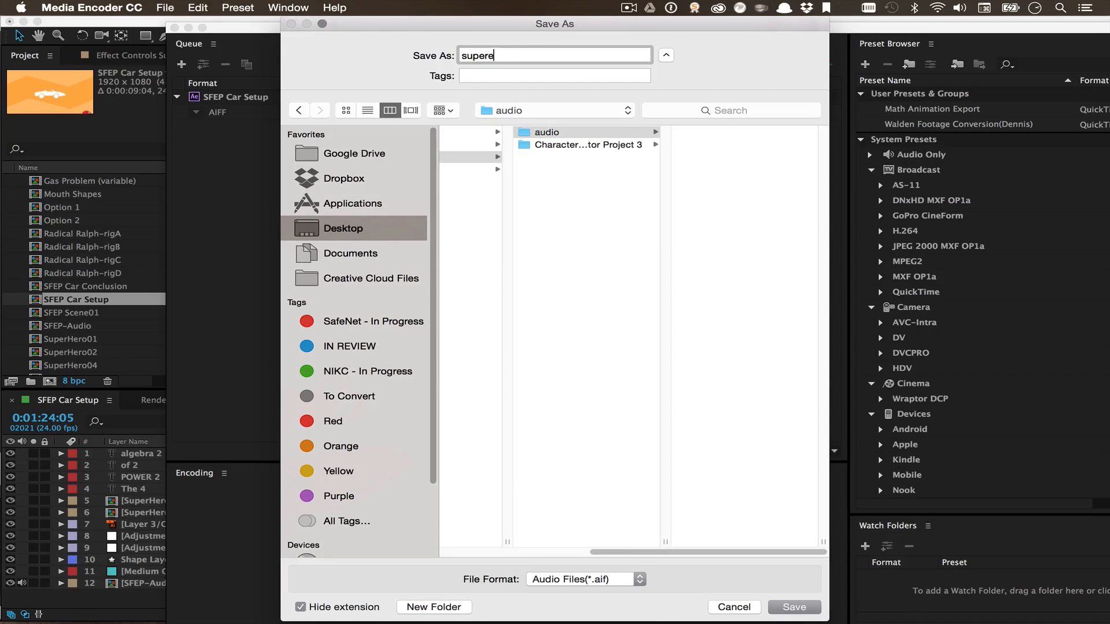
type("uperheo")
left_click(587, 254)
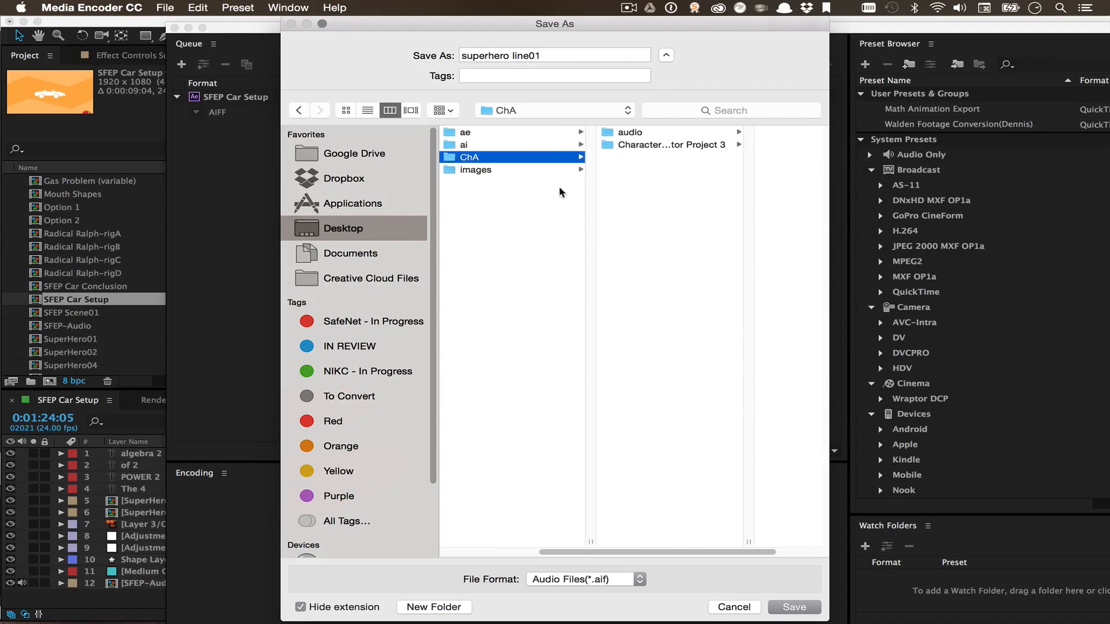
left_click(629, 132)
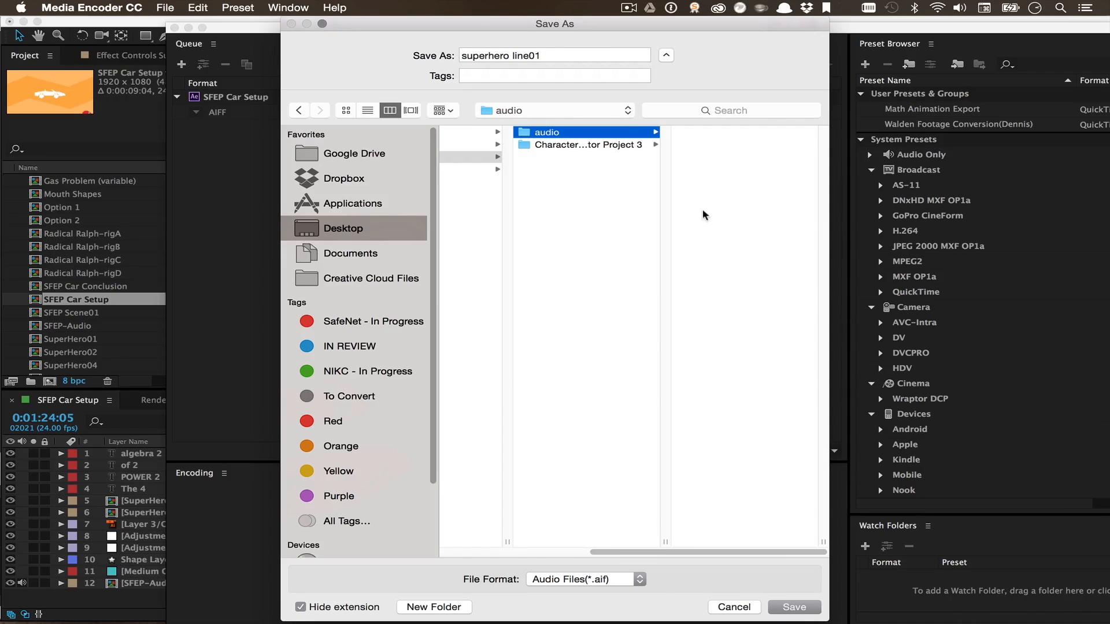
left_click(799, 608)
left_click(828, 63)
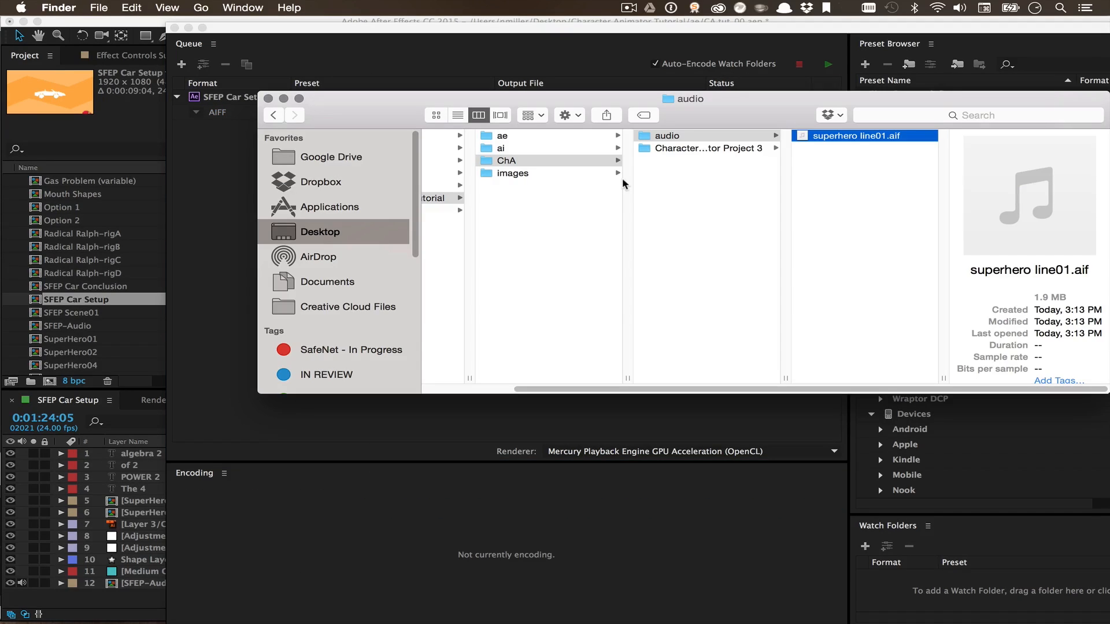
- Open Superhero Mouth Template.ai from the ai folder in Illustrator and clear the Align panel off the layer list
left_click(509, 152)
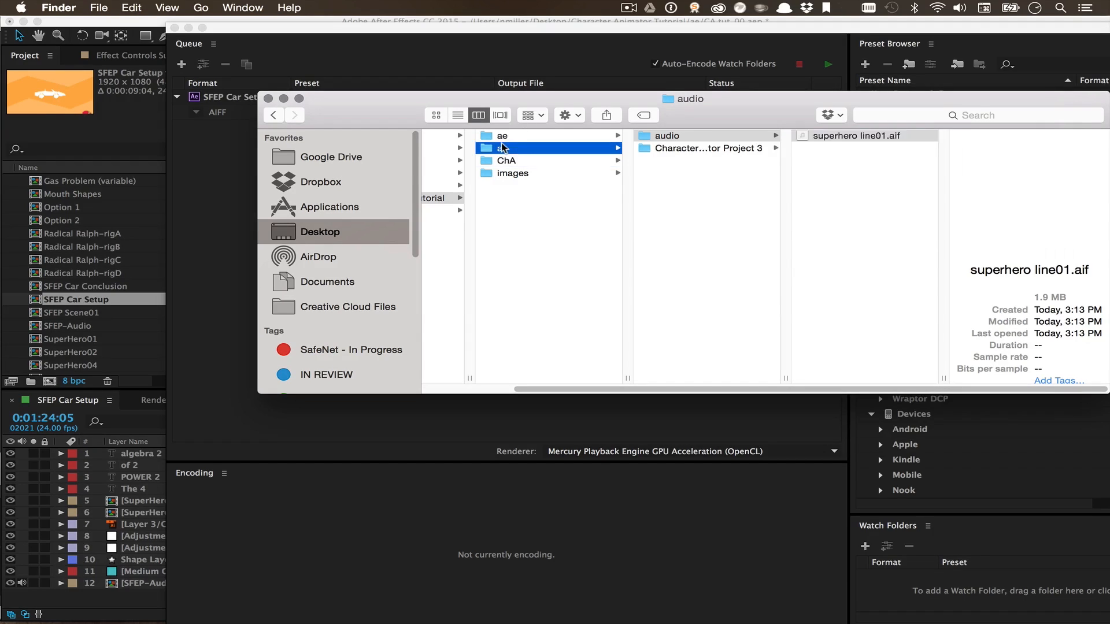
left_click(689, 171)
left_click_drag(786, 378, 856, 378)
left_click(683, 137)
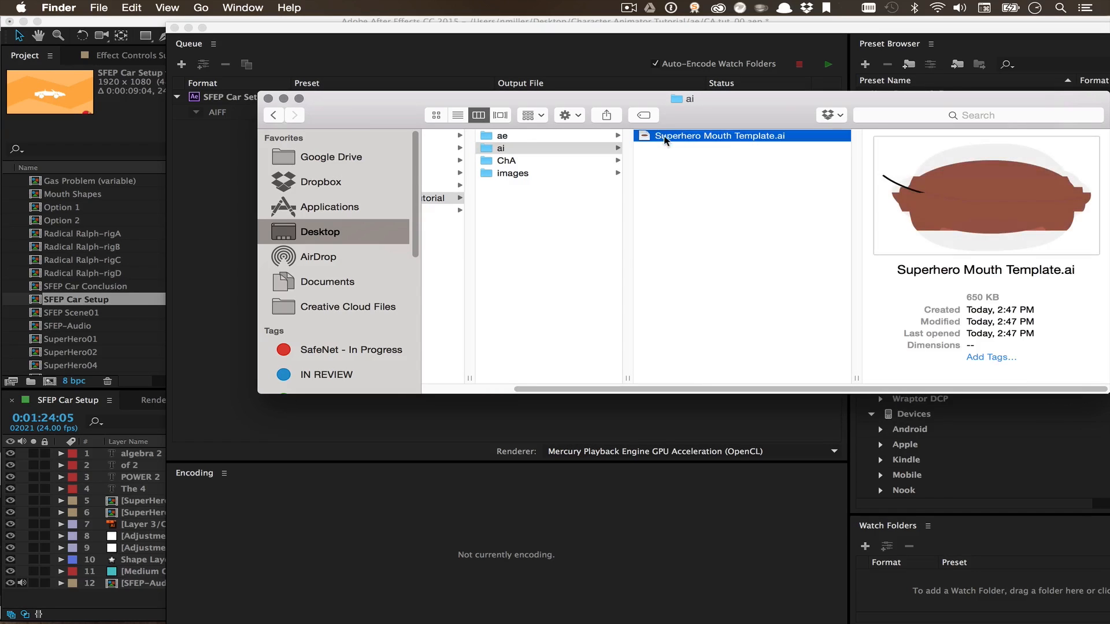
double_click(665, 137)
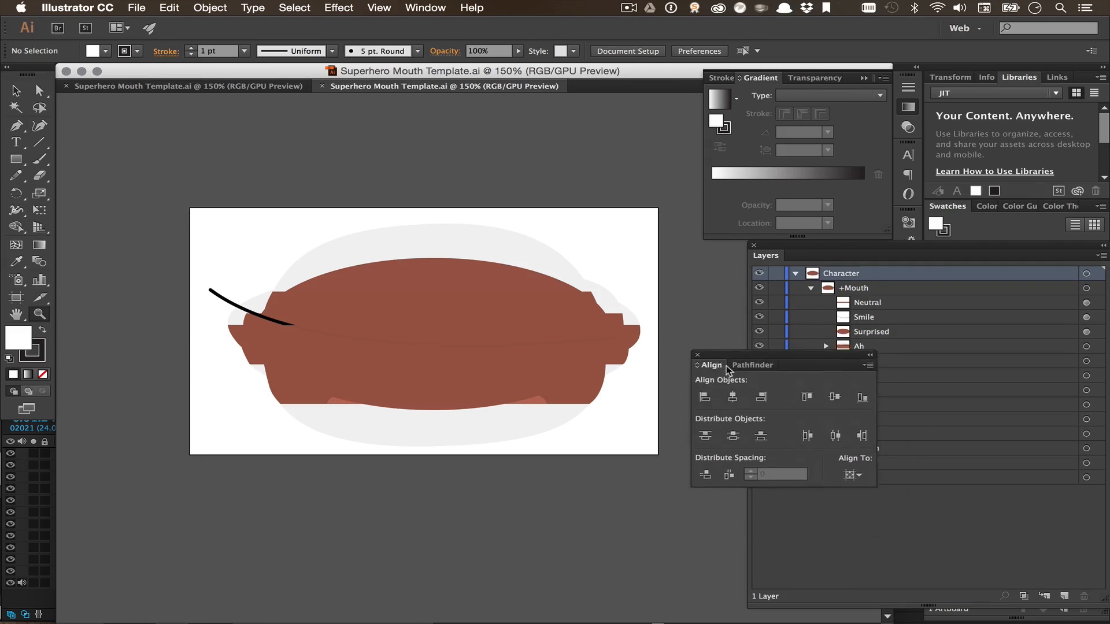
left_click_drag(702, 339, 745, 471)
left_click(744, 471)
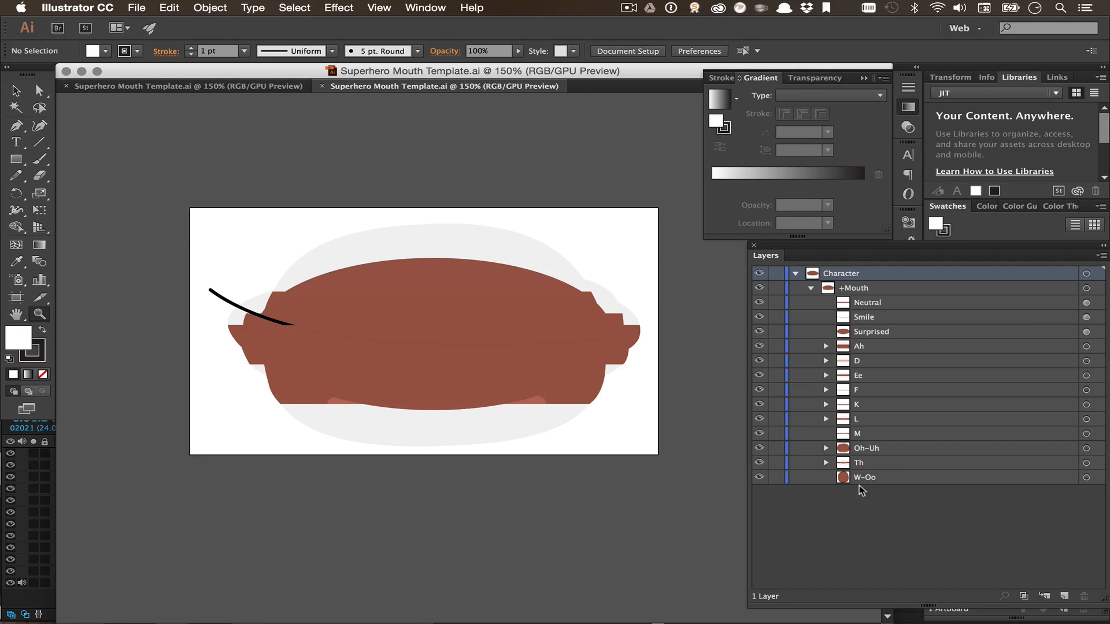
- Collapse and re-expand the +Mouth group inside the Character layer to examine the structure
left_click(837, 556)
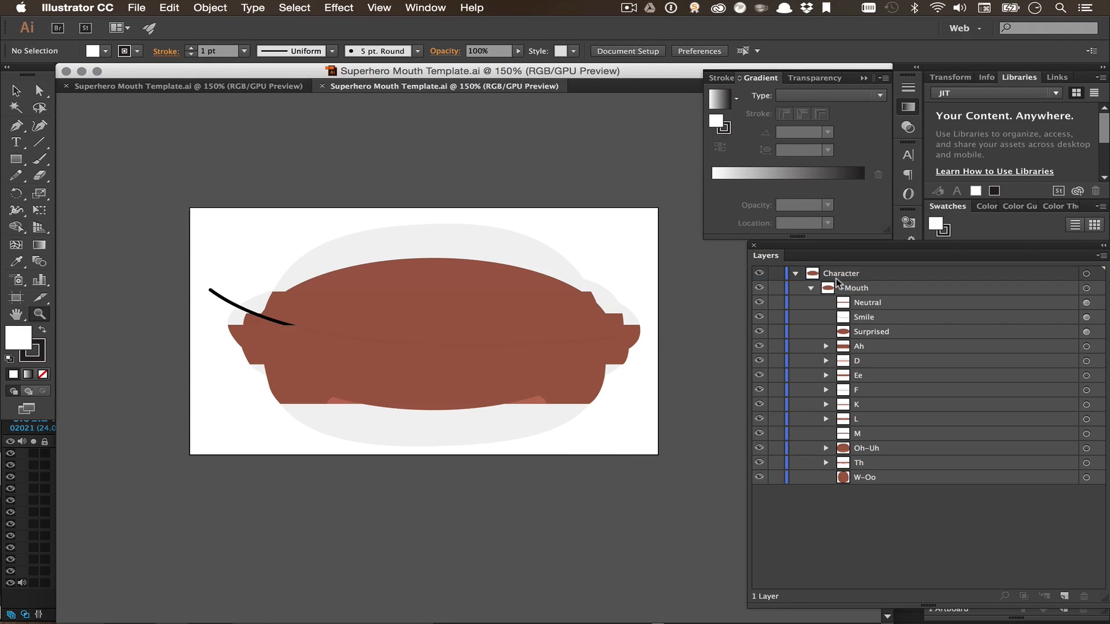
left_click(811, 288)
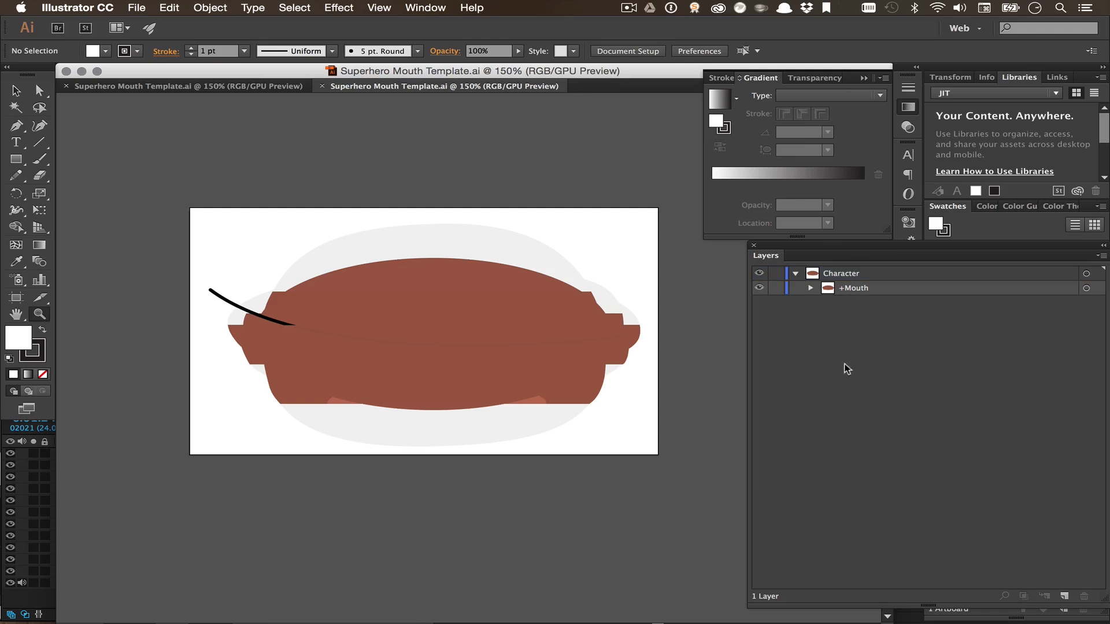
left_click(842, 288)
left_click(811, 288)
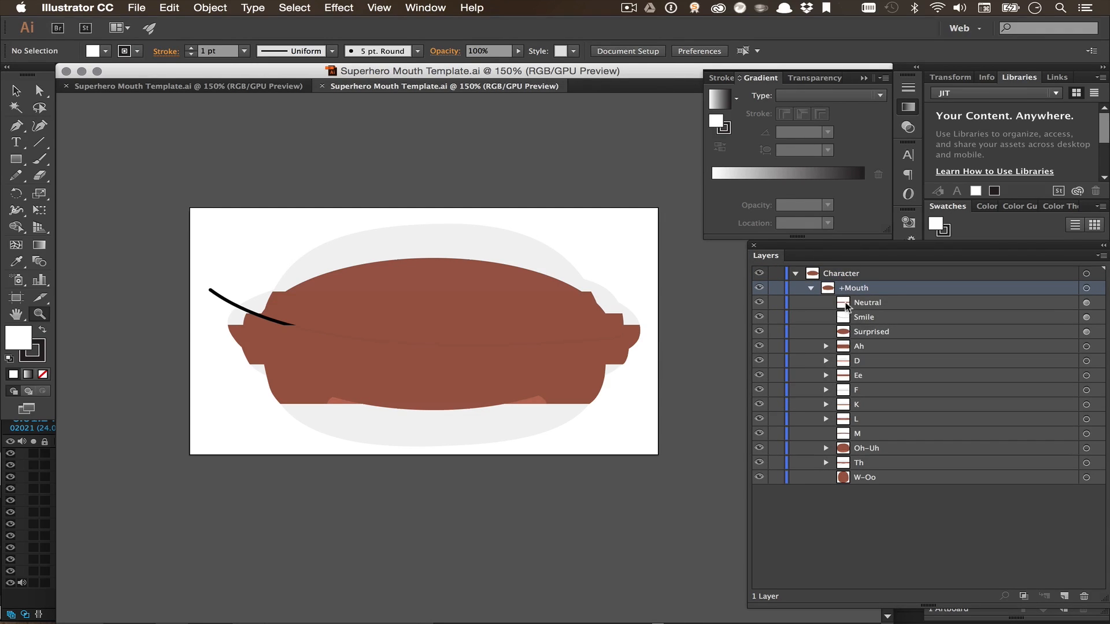
- Go through the mouth shape layers in the +Mouth group one by one, from Neutral down to M
left_click(849, 303)
left_click(845, 317)
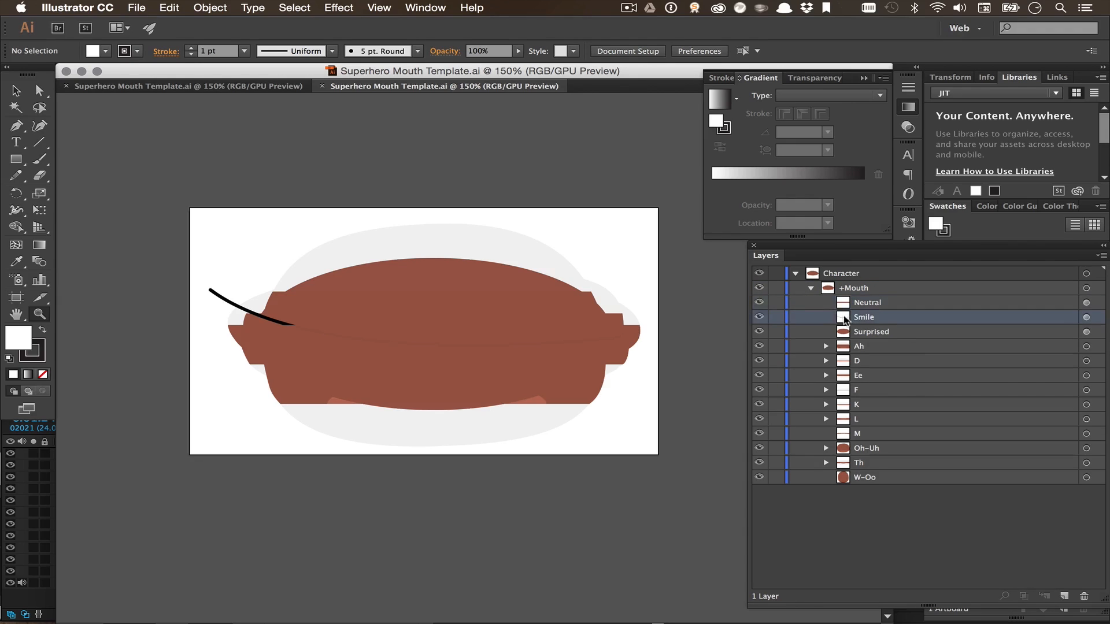
left_click(845, 332)
left_click(847, 347)
left_click(847, 361)
left_click(848, 376)
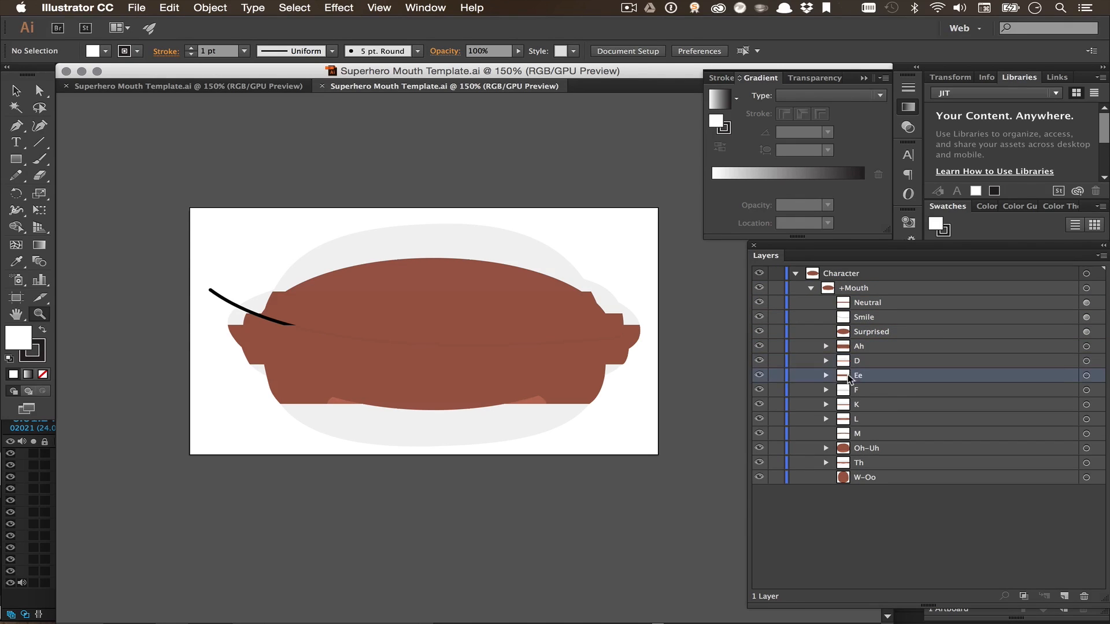
left_click(847, 391)
left_click(848, 405)
left_click(849, 419)
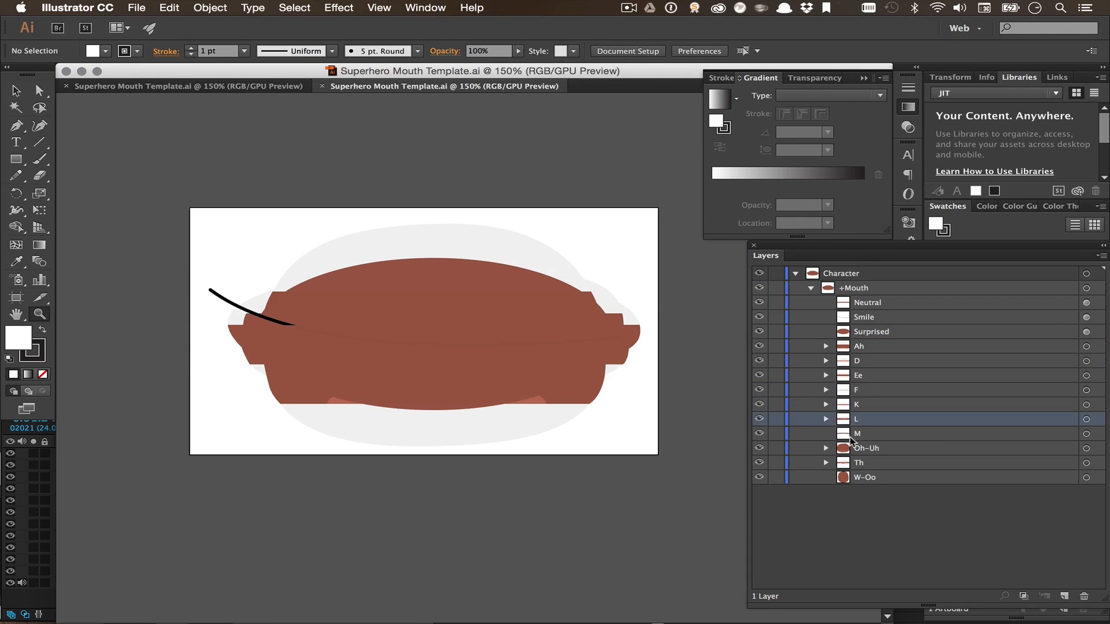
left_click(851, 440)
- Hide every mouth shape except Neutral, checking the Smile and Surprised shapes individually
left_click_drag(759, 477, 761, 320)
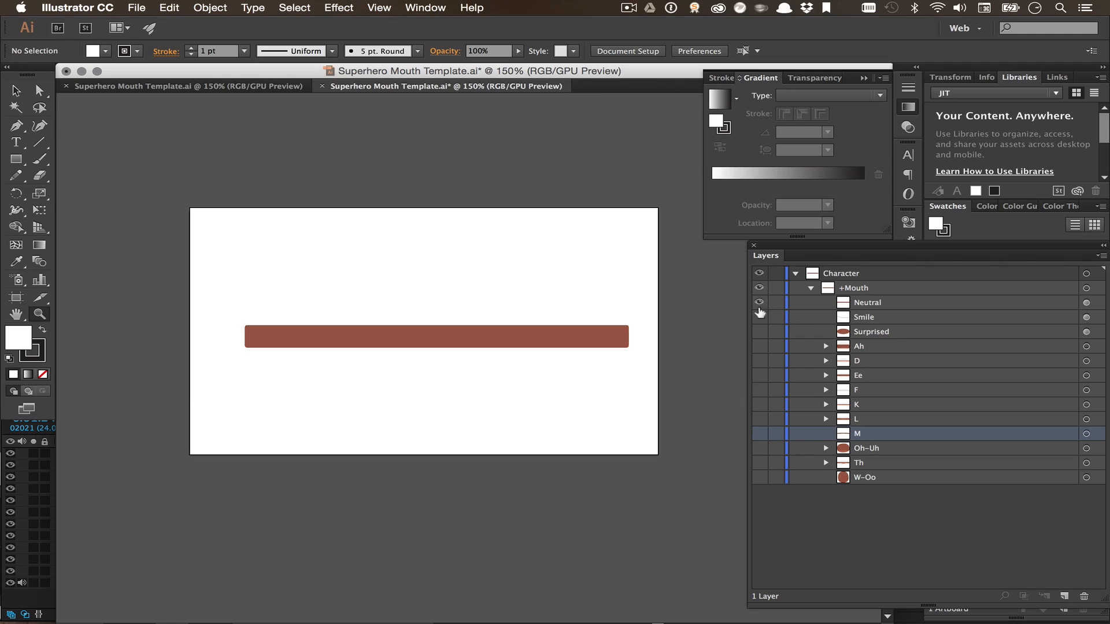
left_click(759, 303)
left_click(757, 317)
left_click(758, 316)
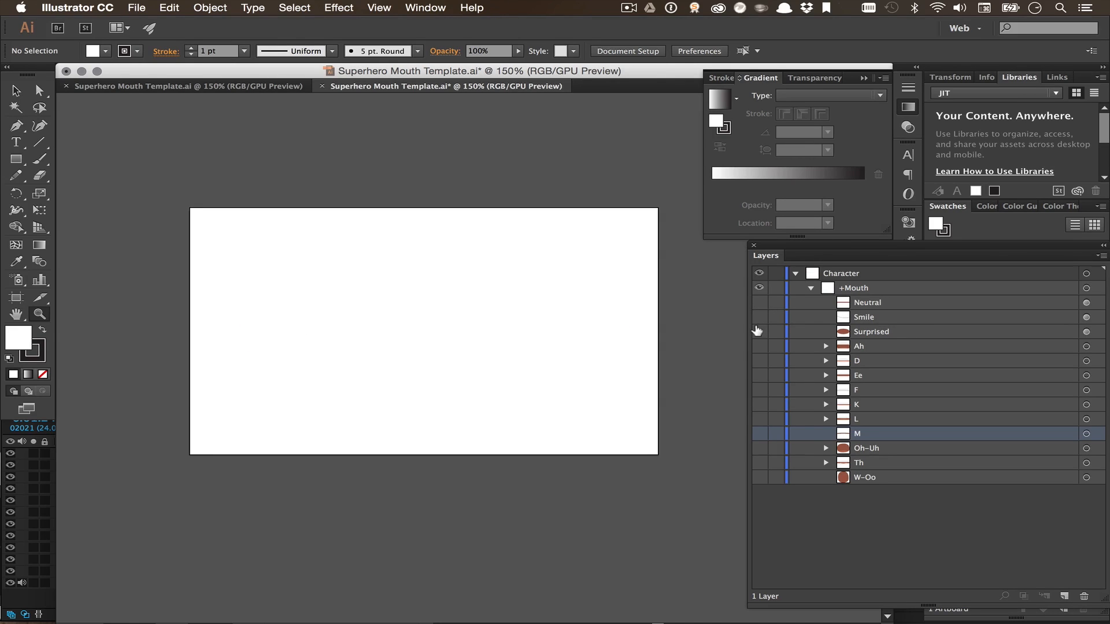
left_click(757, 332)
left_click(757, 331)
left_click(759, 302)
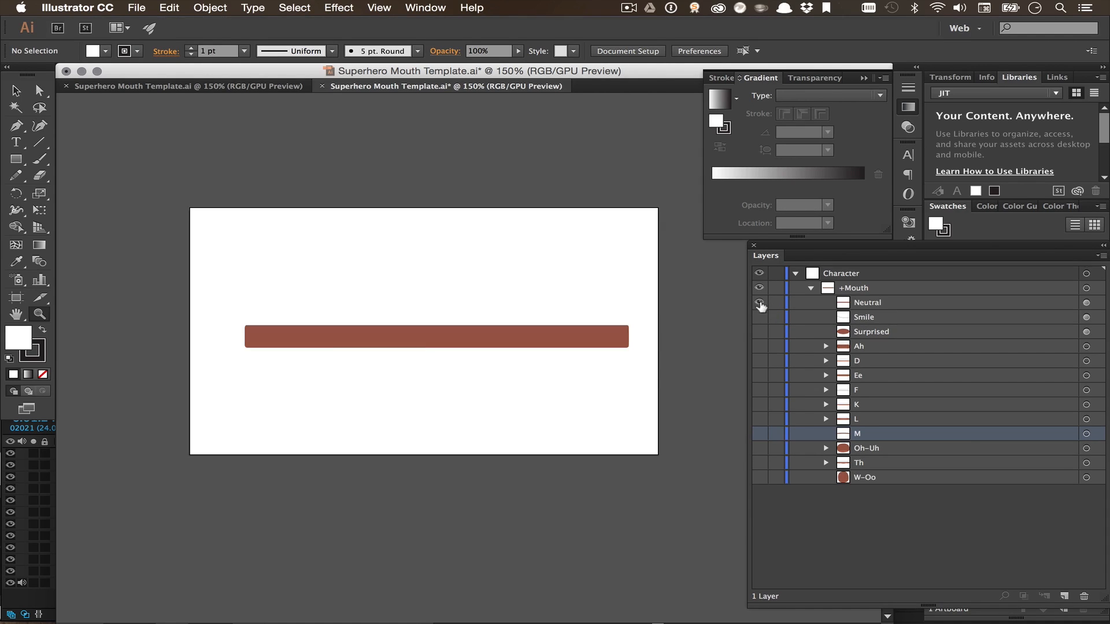
- Select the Smile and Surprised layers and preview each shape alongside Neutral, hiding both again
left_click(865, 318)
left_click(868, 333)
left_click(862, 319)
left_click(859, 332)
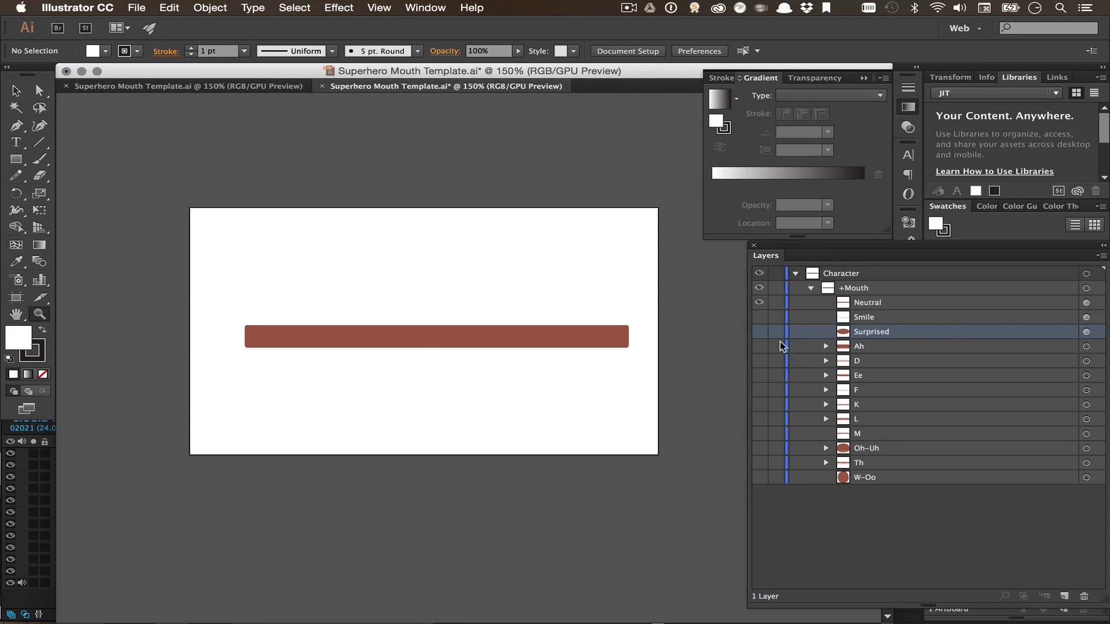
left_click(759, 317)
left_click(759, 331)
left_click(759, 317)
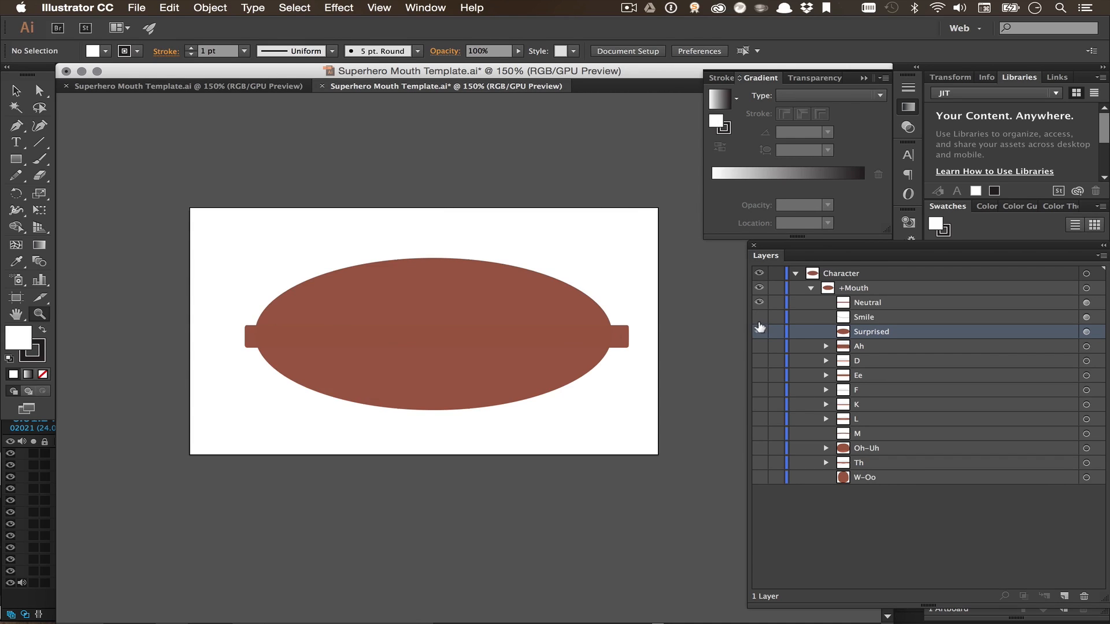
left_click(759, 331)
- Hide the Neutral mouth, preview the Ah, D and Ee shapes one at a time, and clear the layer selection
left_click(759, 302)
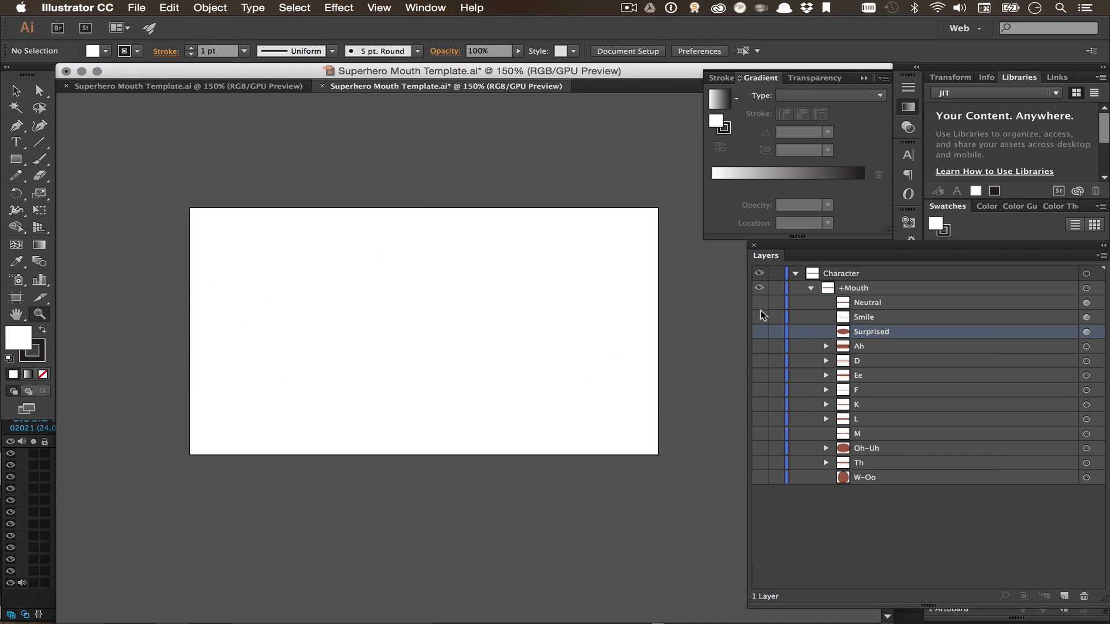
left_click(759, 346)
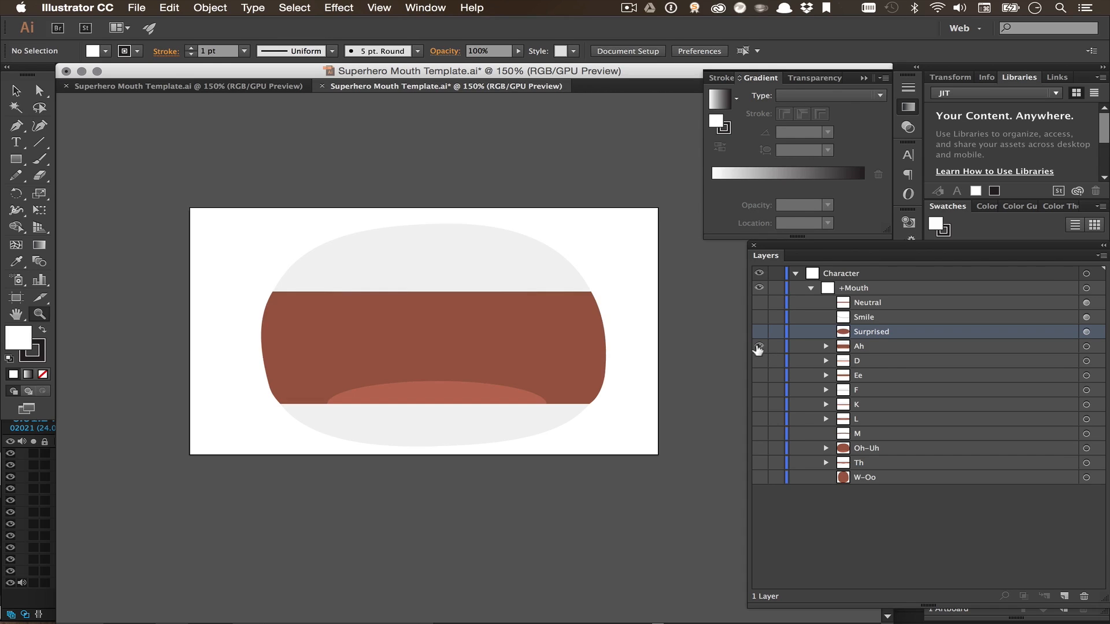
left_click(759, 346)
left_click(759, 361)
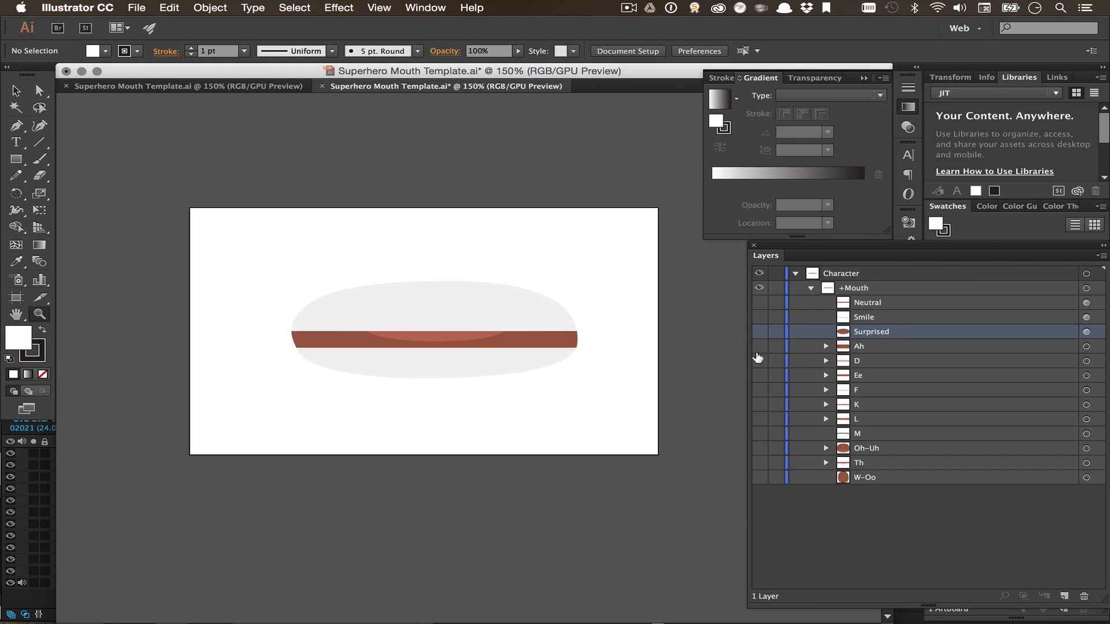
left_click(759, 360)
left_click(759, 375)
left_click(759, 375)
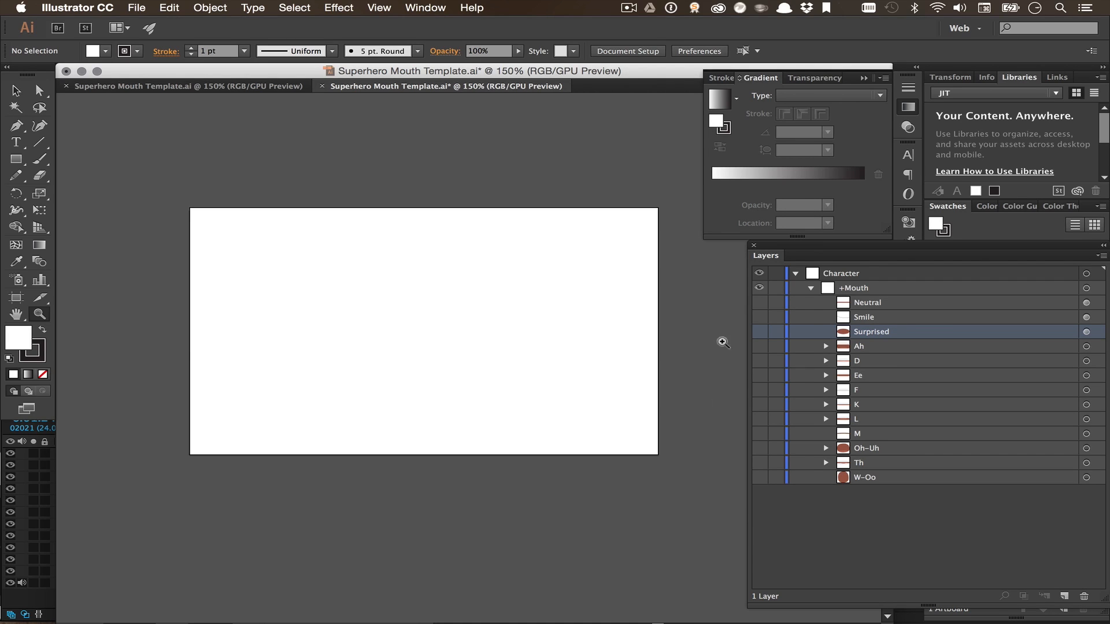
left_click(784, 498)
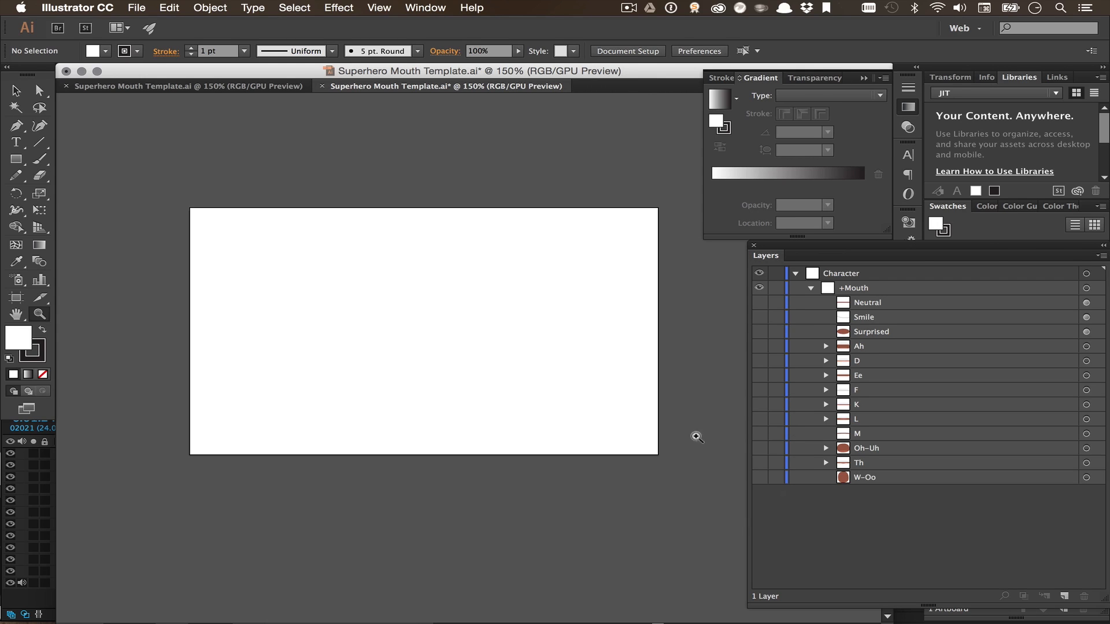
- Preview the W-Oo, Th, Oh-Uh and M mouth shapes one at a time, hiding each again
left_click(759, 478)
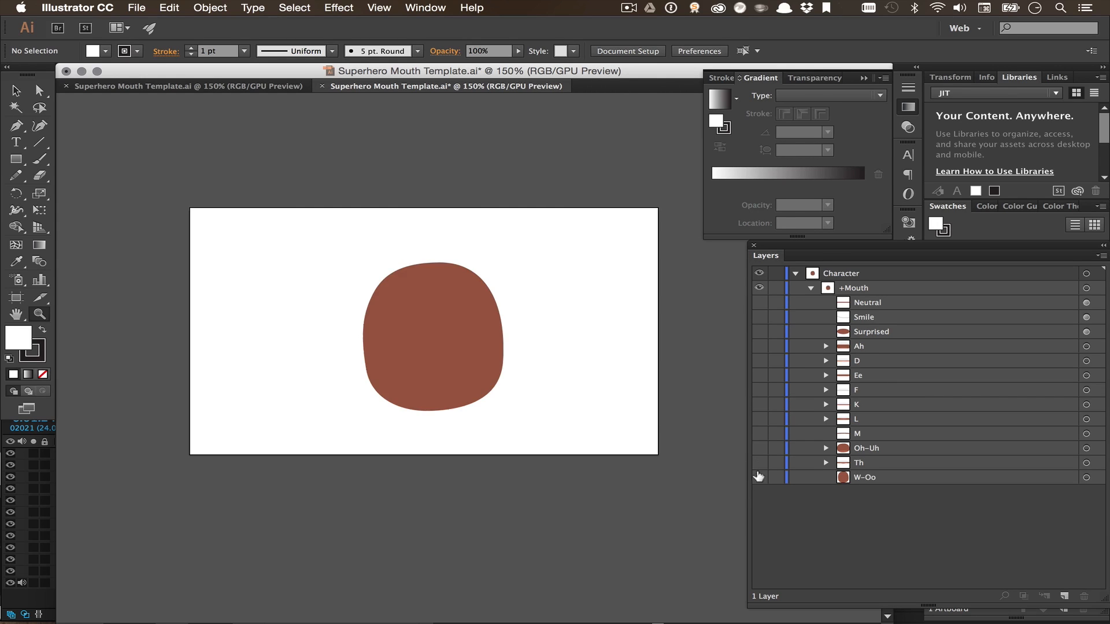
left_click(759, 477)
left_click(759, 462)
left_click(759, 462)
left_click(759, 448)
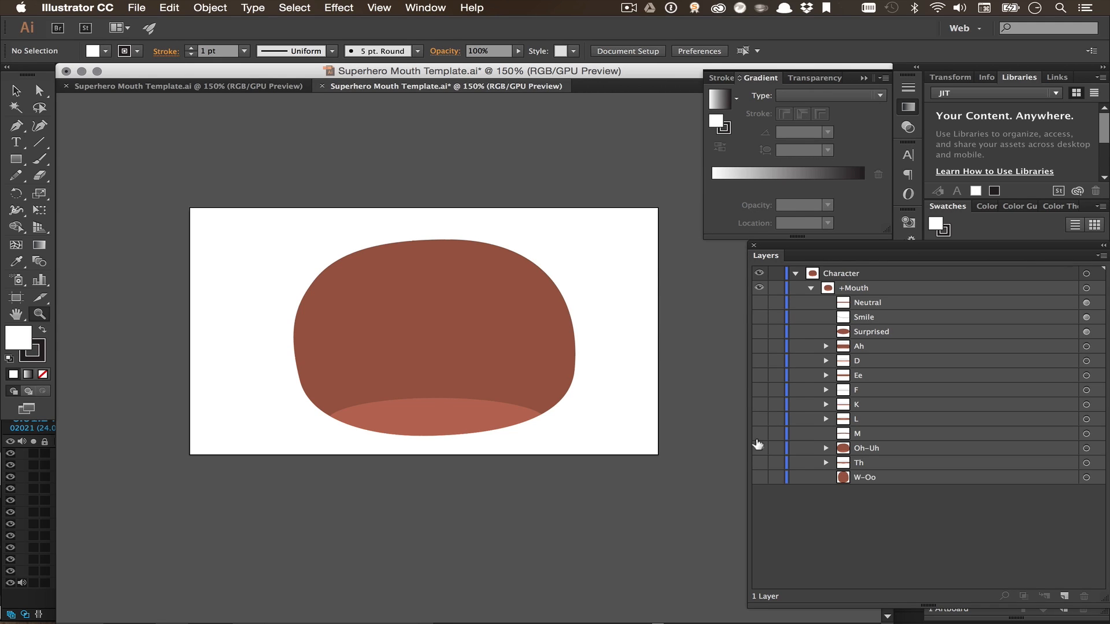
left_click(759, 448)
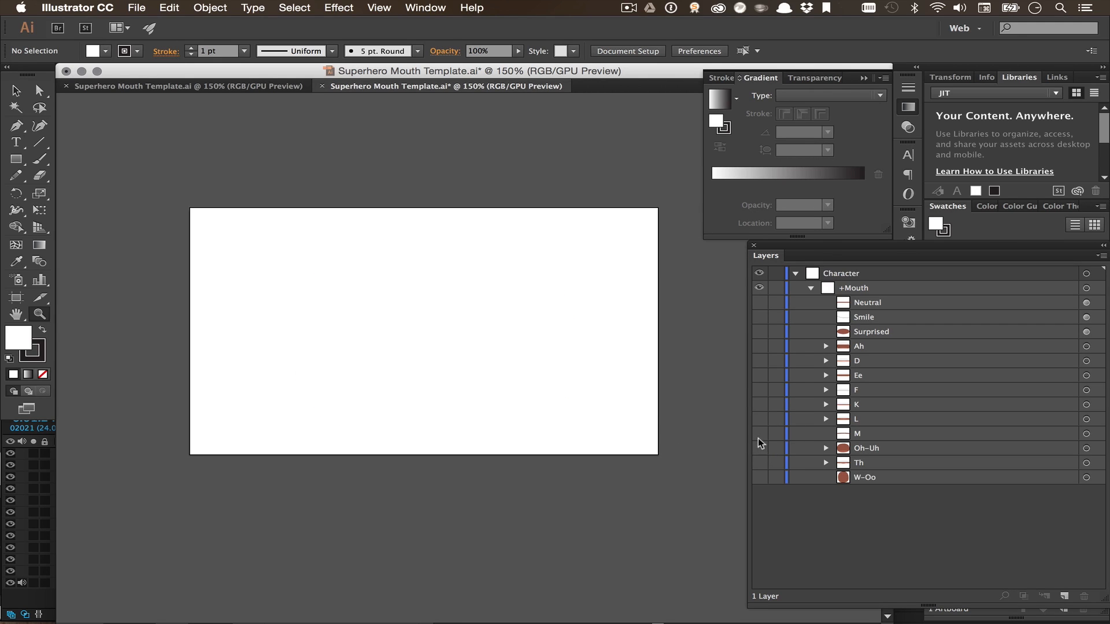
left_click(759, 420)
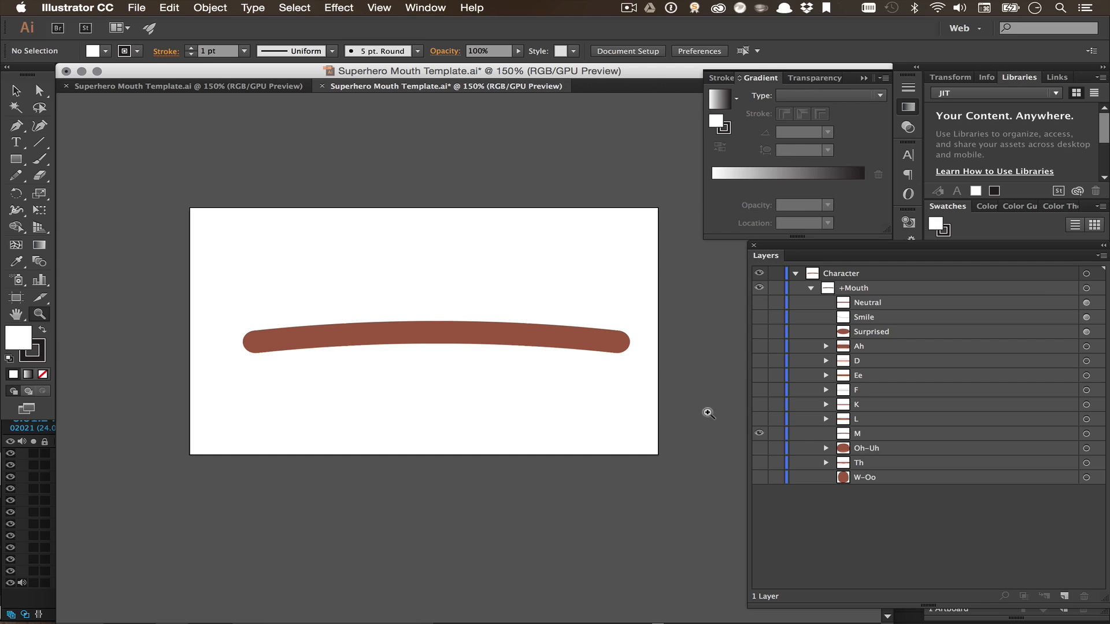
left_click(759, 433)
- Make all mouth shape layers from Neutral down to W-Oo visible and save the template file
left_click_drag(758, 301, 761, 475)
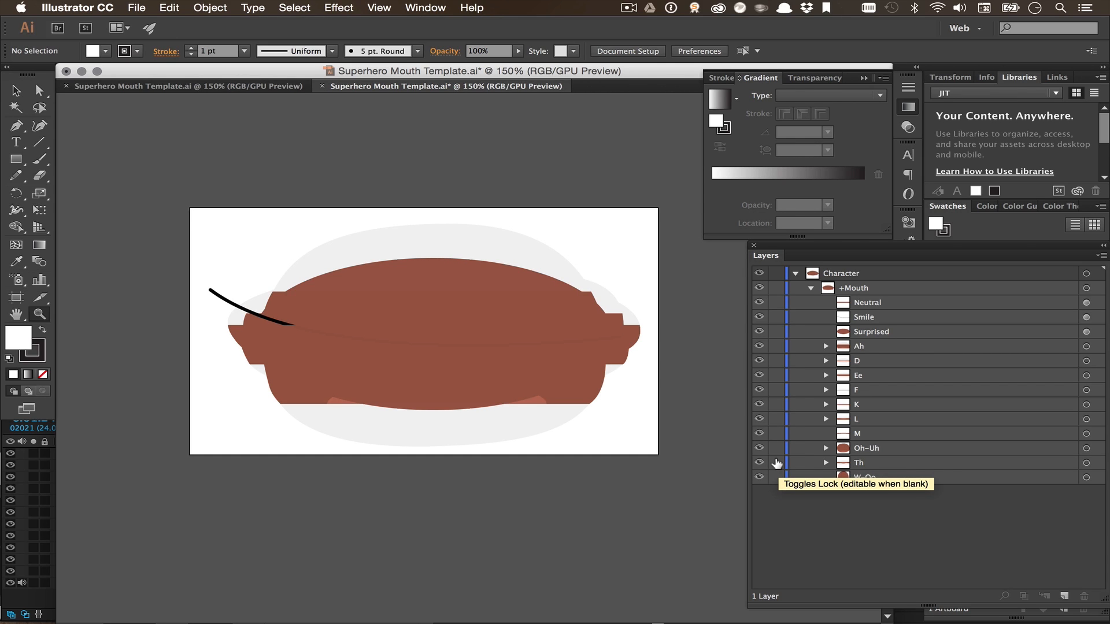
key("super+s")
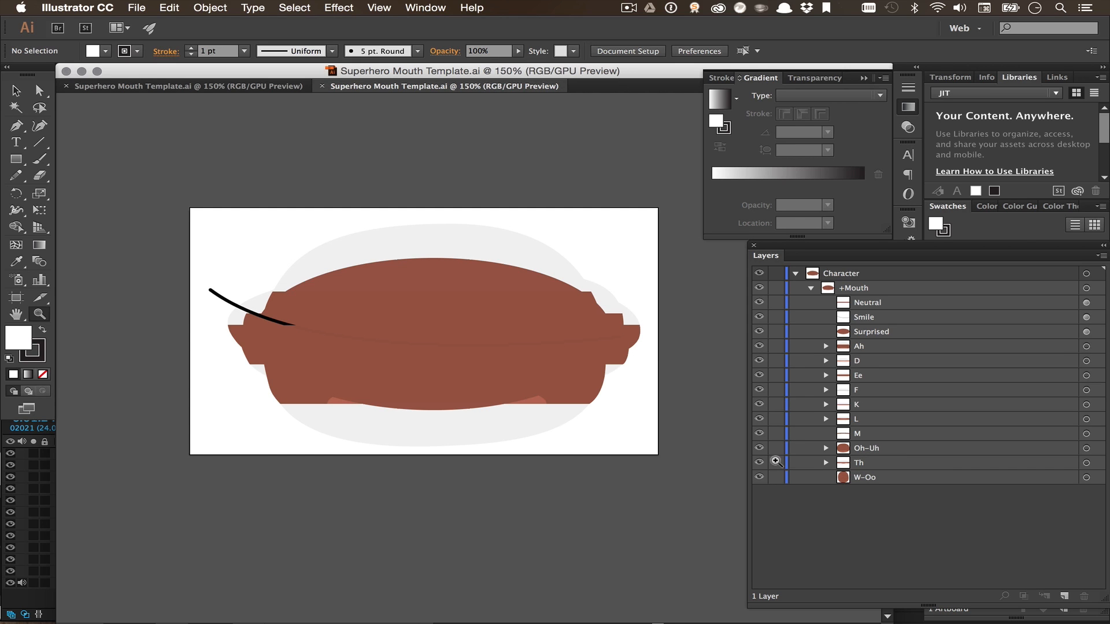
- Switch to Character Animator and import the Superhero Mouth Template.ai file from the tutorial's ai folder
mouse_move(546, 585)
left_click(493, 604)
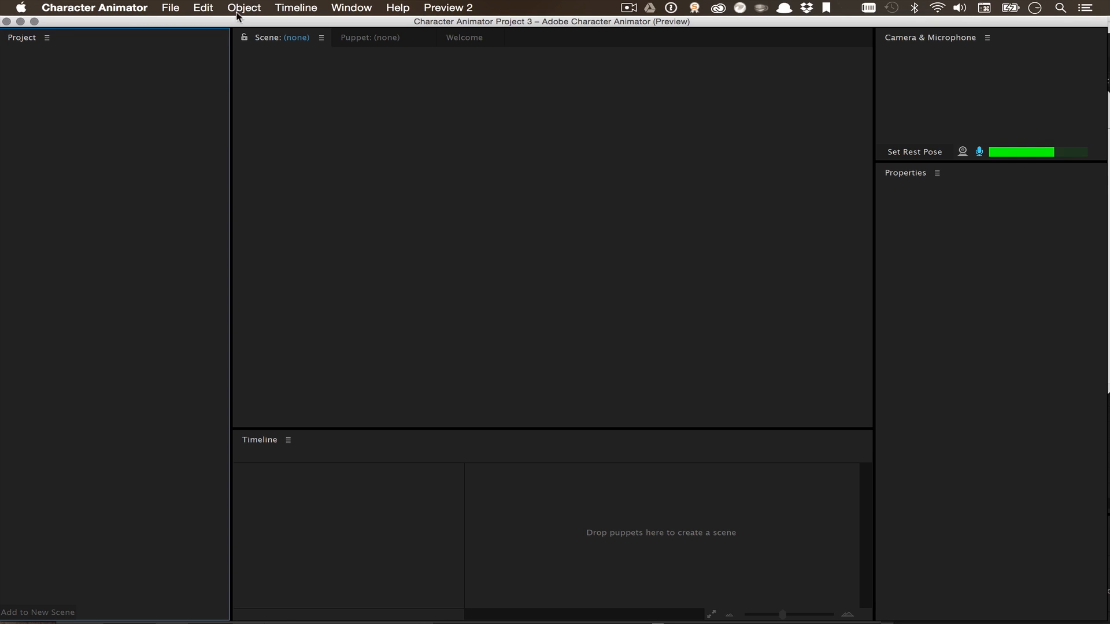
left_click(167, 7)
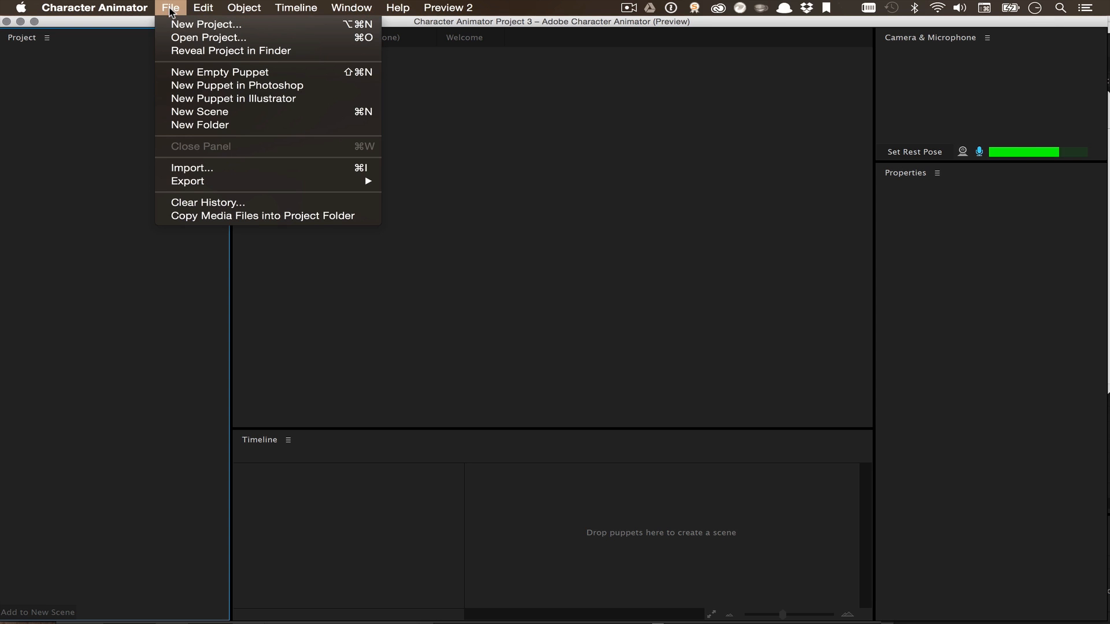
left_click(208, 167)
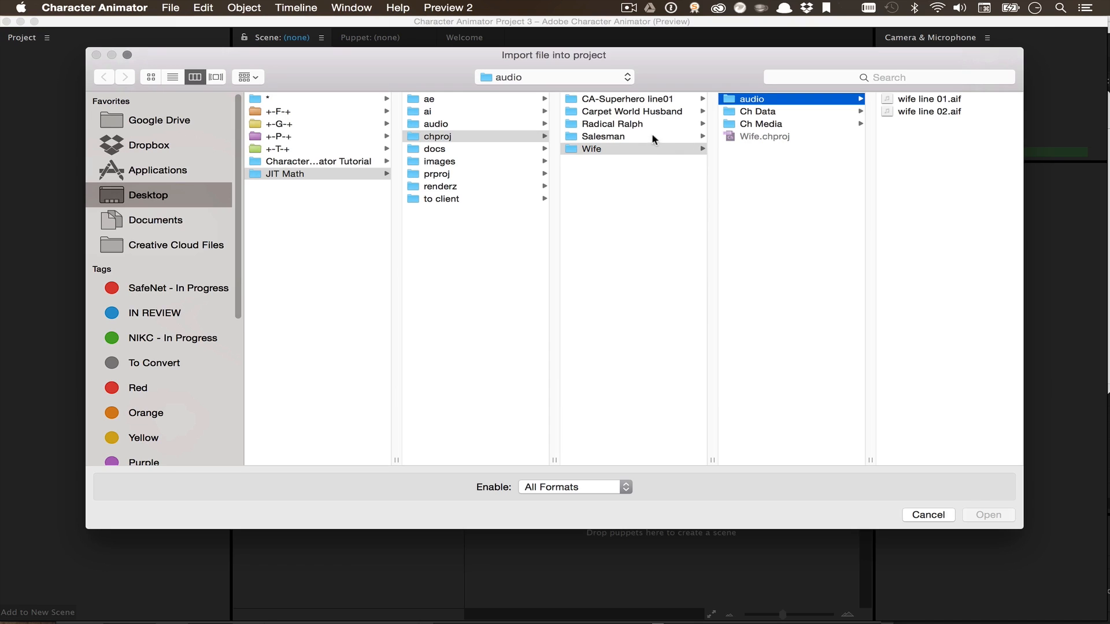
left_click(349, 162)
left_click(439, 112)
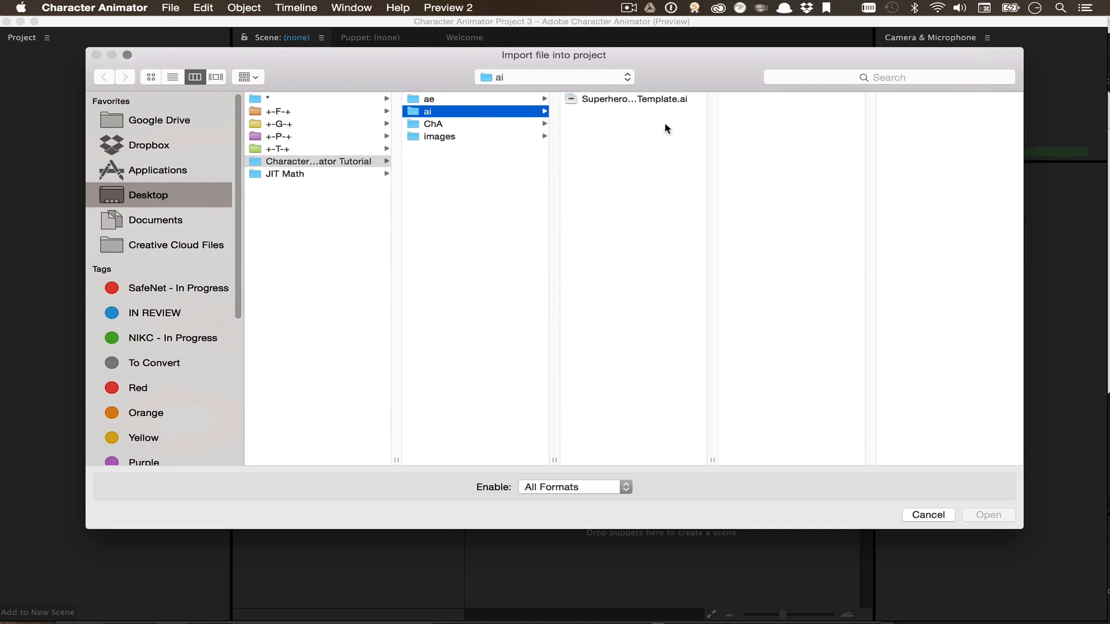
left_click(598, 100)
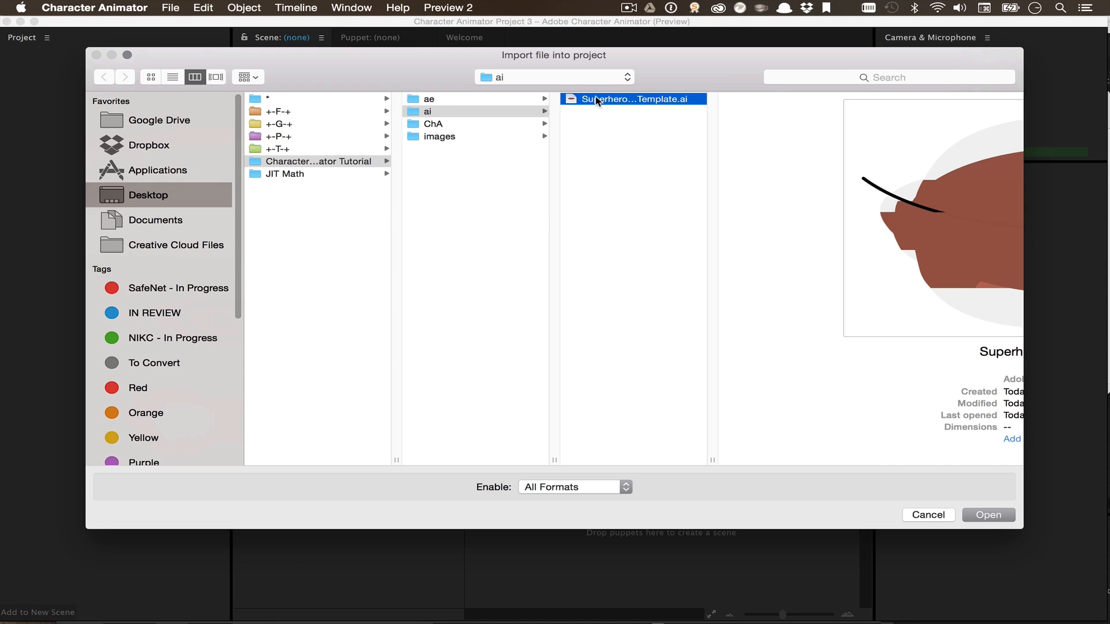
key("Return")
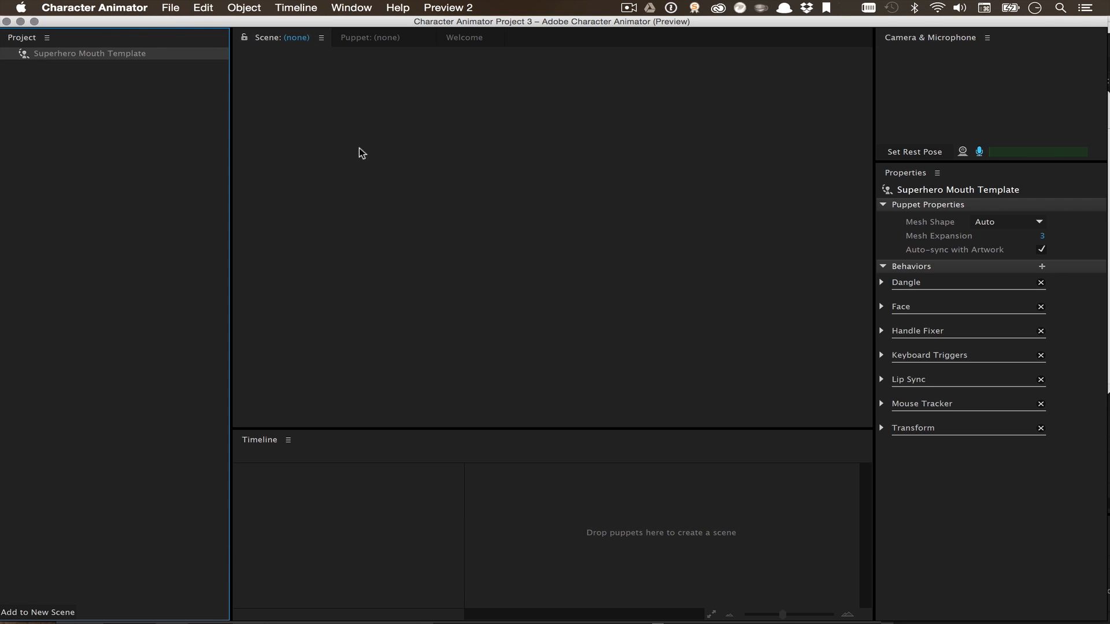
- Import superhero line01.aif from the audio folder inside the tutorial's ChA folder, leaving nothing selected in the project
left_click(170, 7)
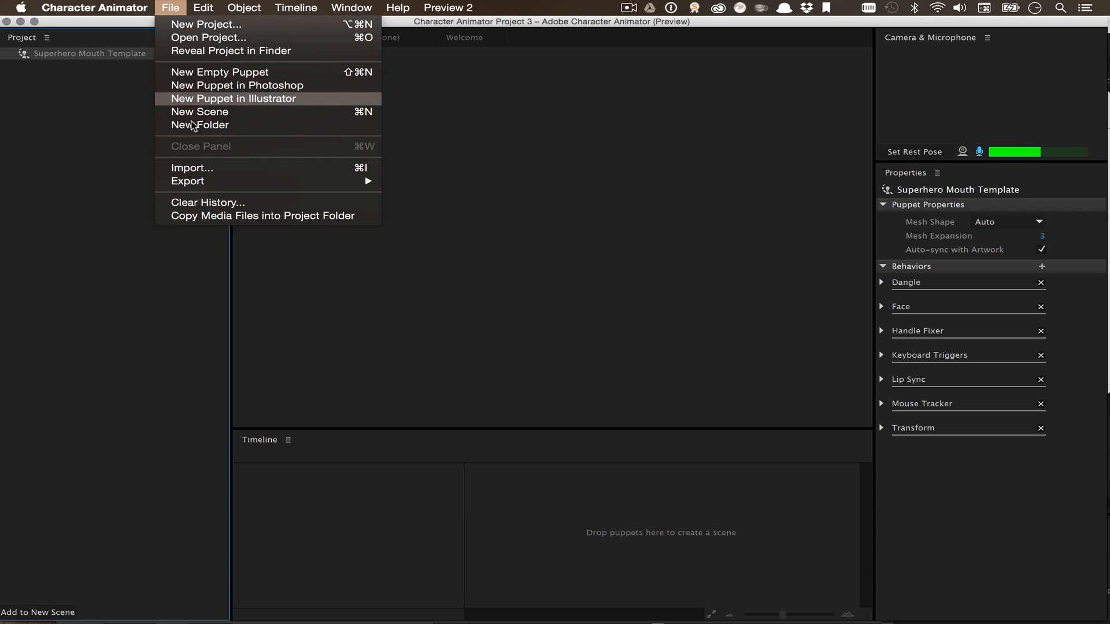
left_click(215, 168)
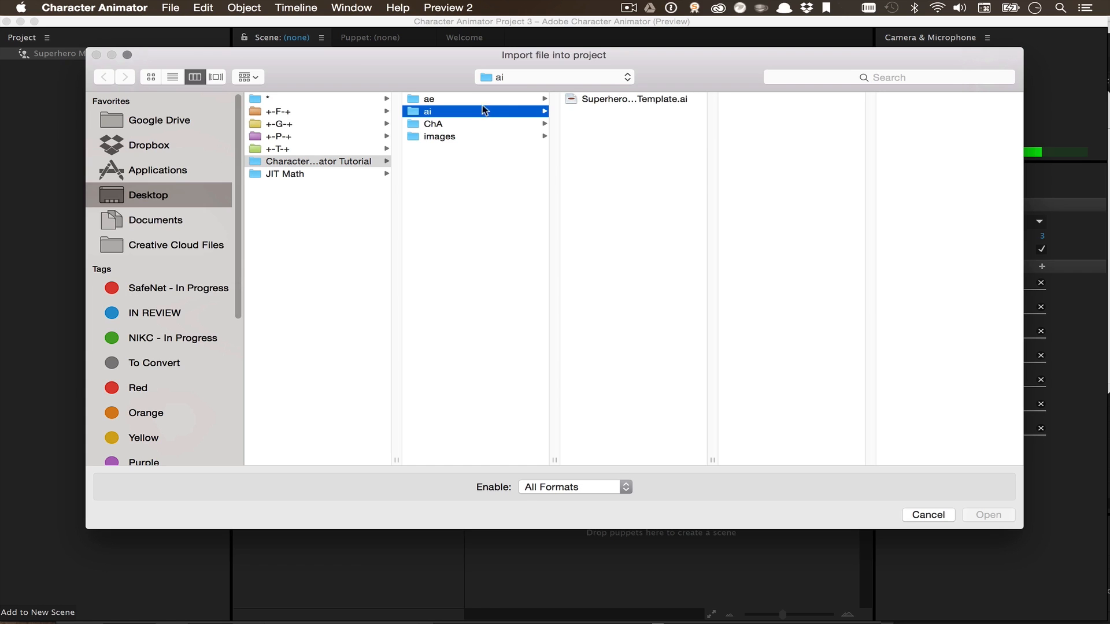
left_click(505, 123)
left_click(595, 99)
left_click(765, 99)
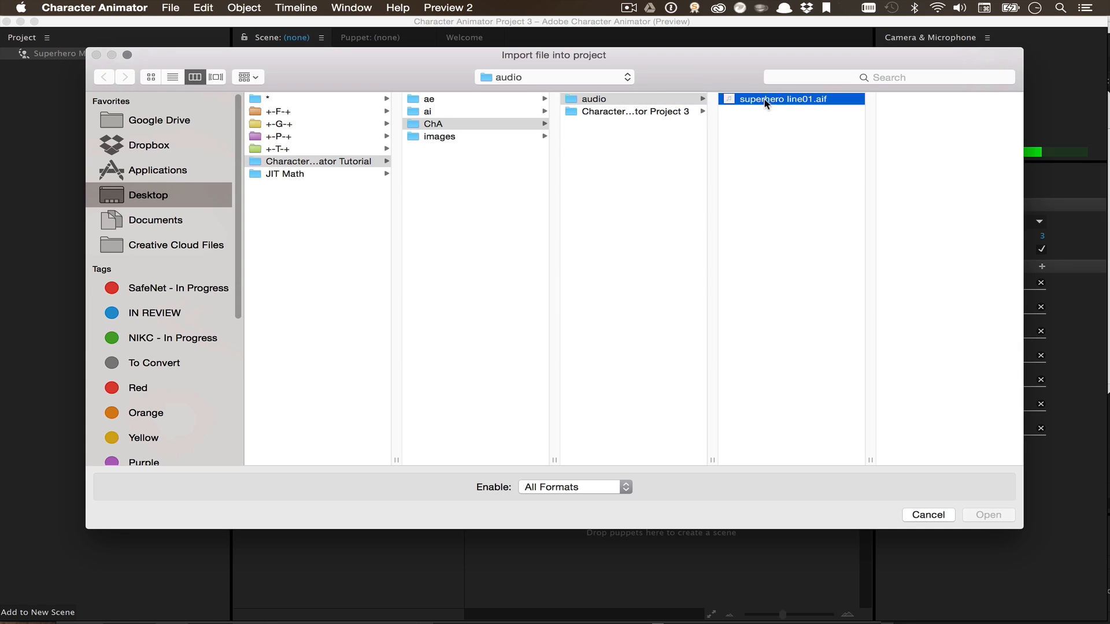
key("Return")
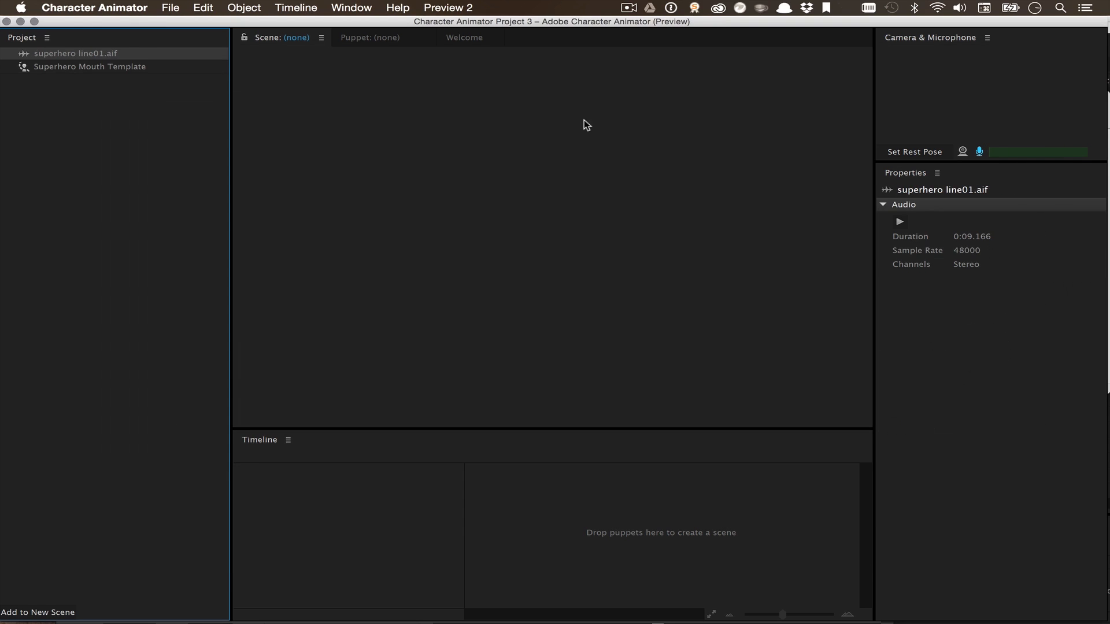
left_click(84, 123)
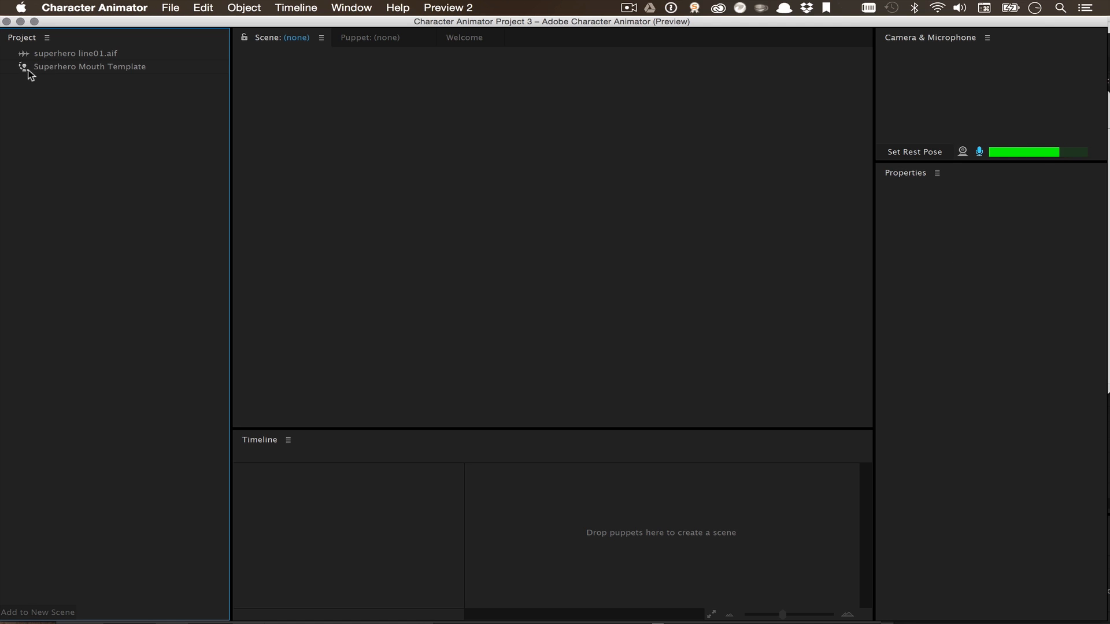
- Create a new scene by placing both the Superhero Mouth Template puppet and superhero line01.aif on the timeline
left_click(46, 67)
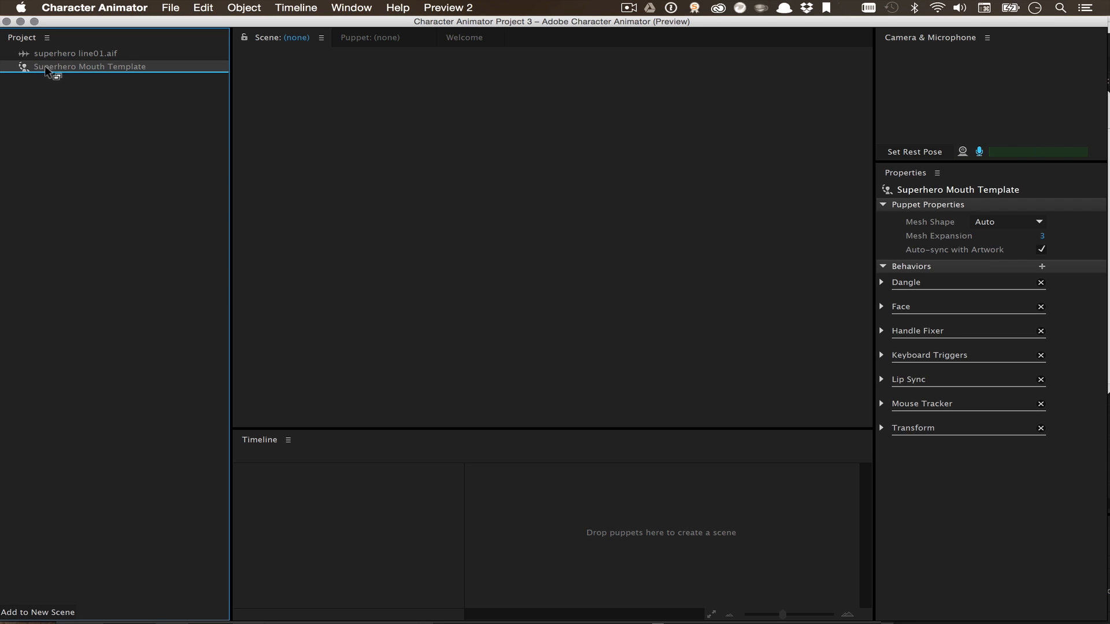
left_click(52, 55, "shift")
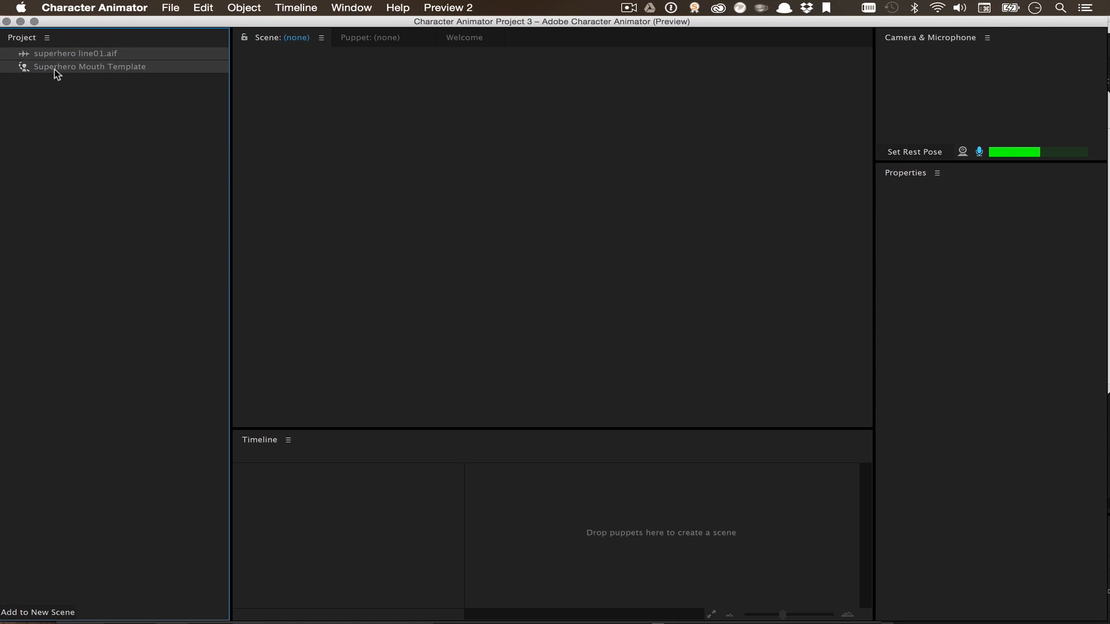
left_click_drag(54, 68, 342, 502)
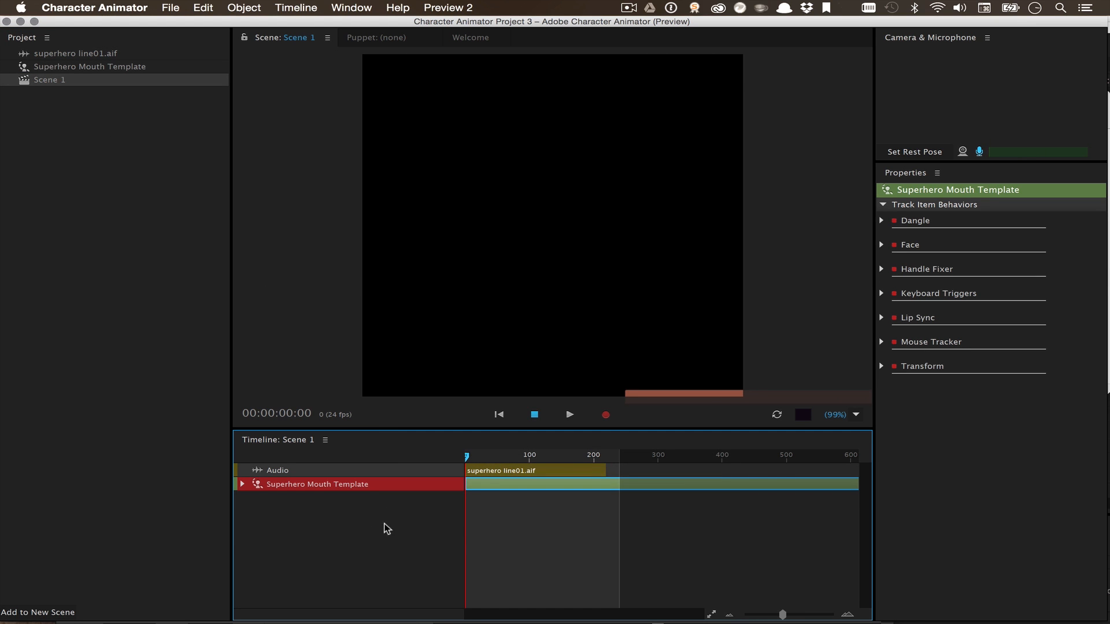
left_click(356, 538)
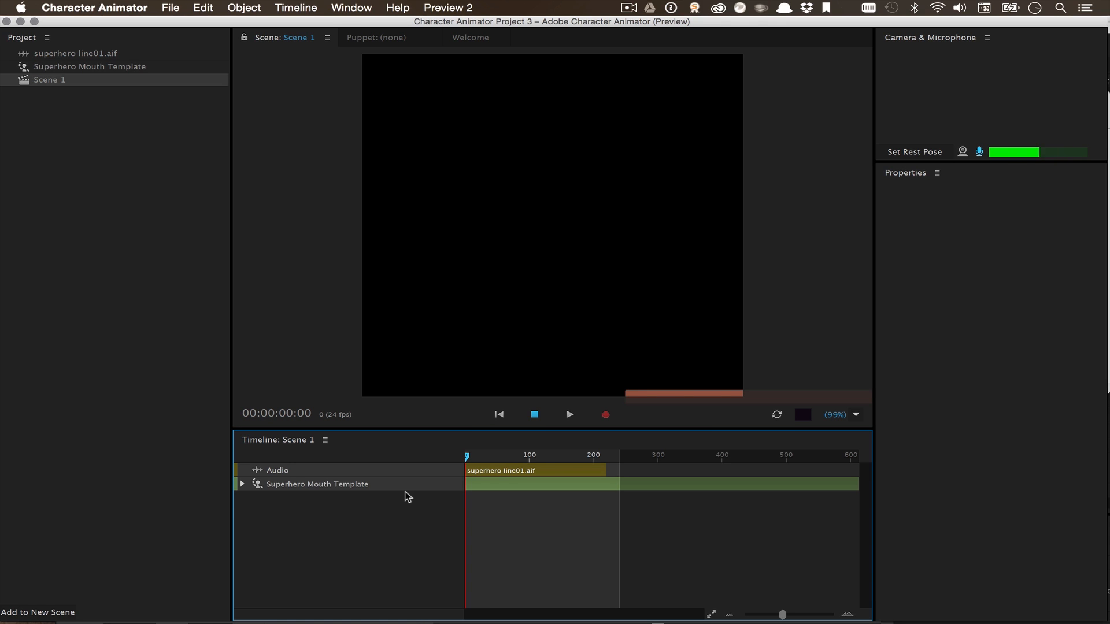
- Examine the frame rate, duration and dimensions of Scene 1, then clear the selection
left_click(92, 151)
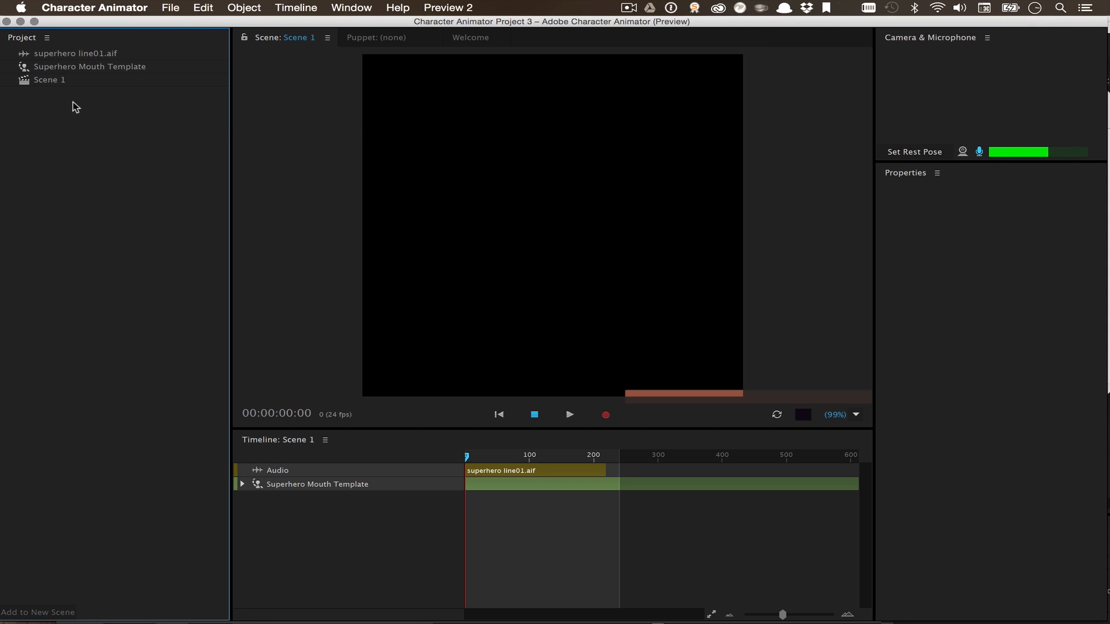
left_click(46, 81)
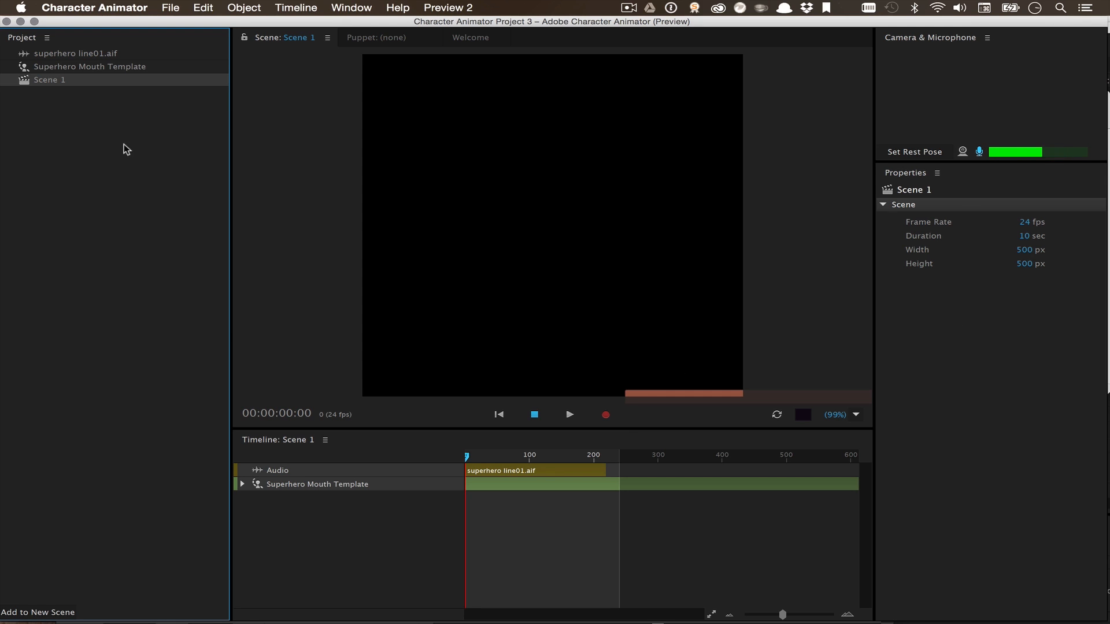
left_click(81, 115)
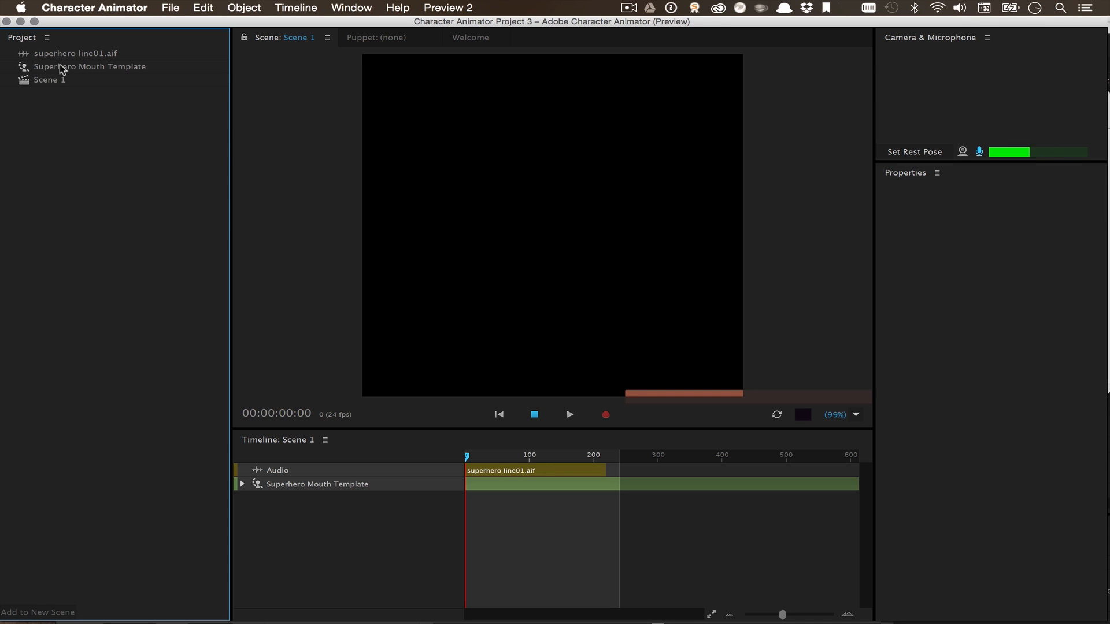
- Center the Superhero Mouth Template puppet in the scene by setting its Transform Position X to -255 and Position Y to -225
left_click(55, 65)
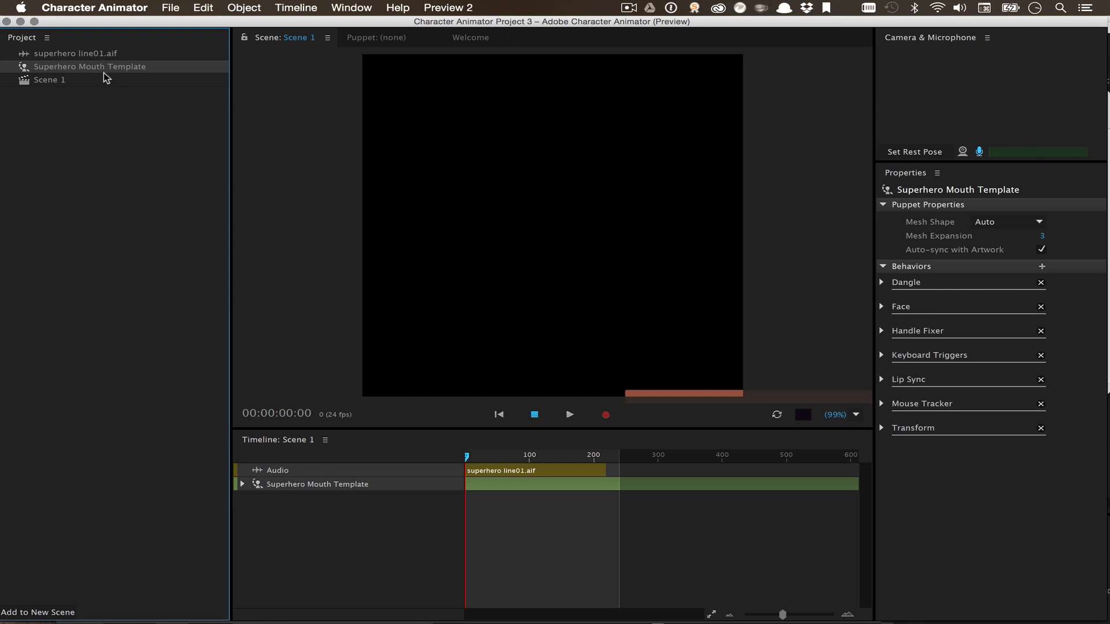
left_click(882, 428)
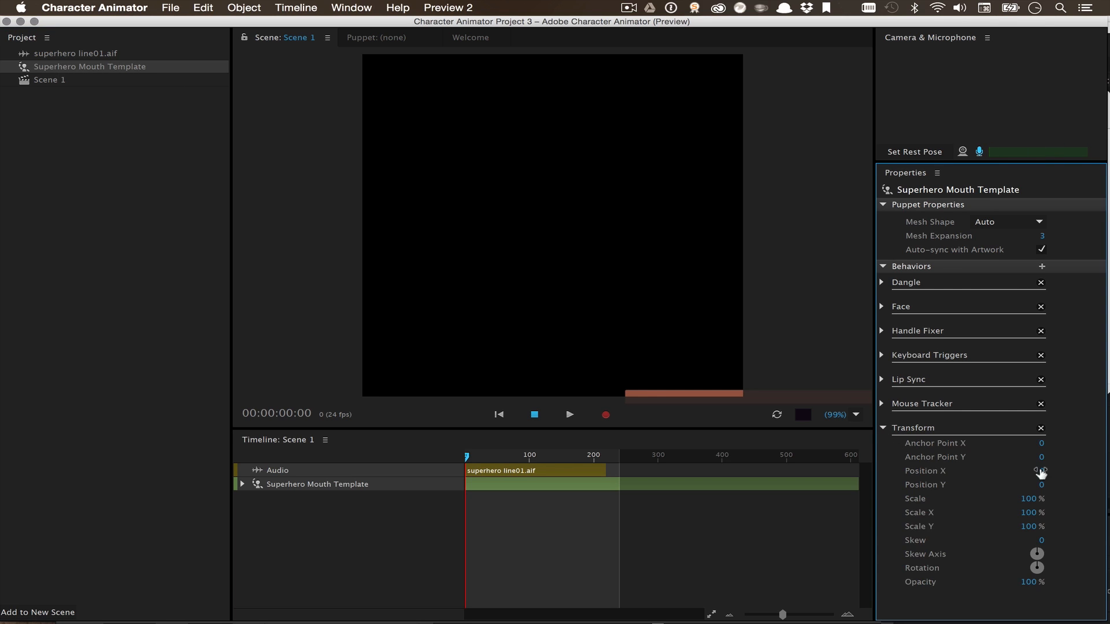
left_click_drag(1039, 471, 827, 460)
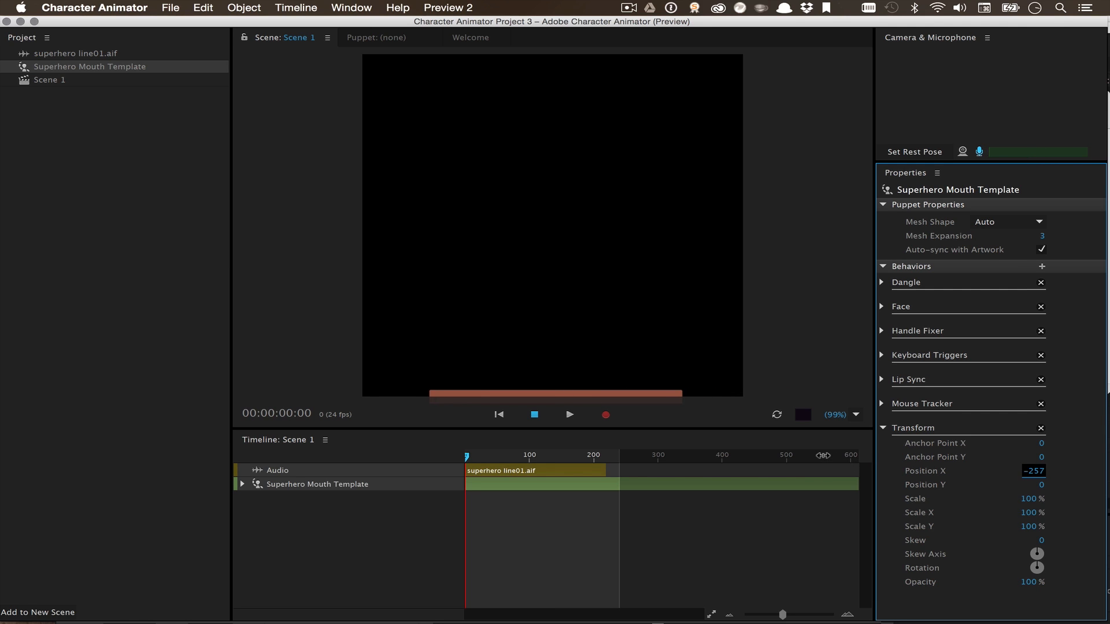
key("Tab")
type("-214")
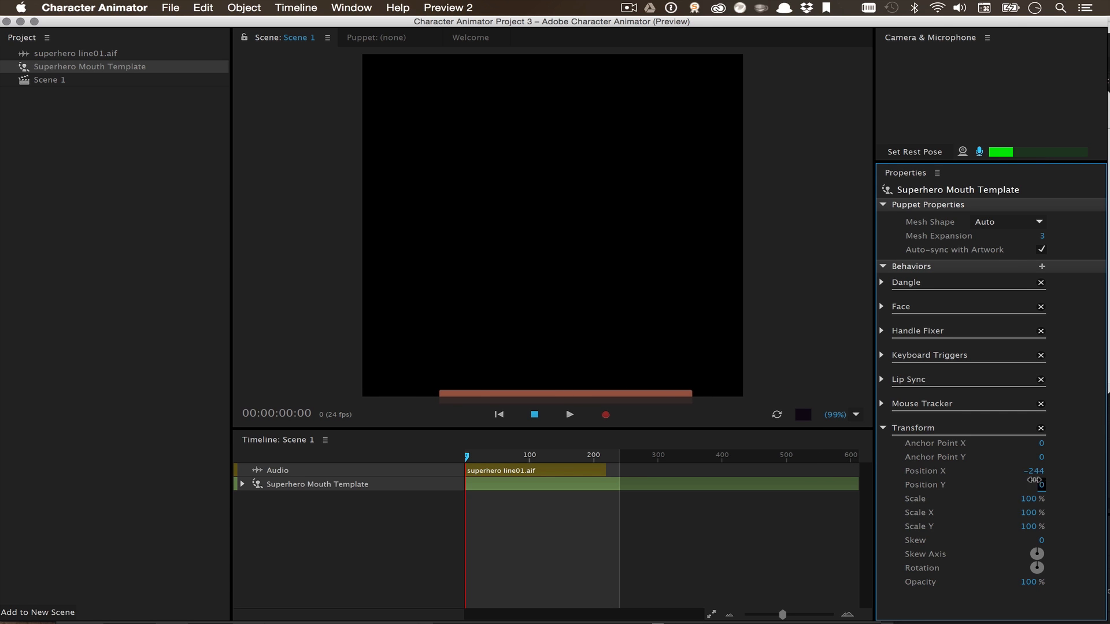
key("Return")
left_click_drag(834, 458, 825, 451)
mouse_move(1033, 471)
left_mouse_down()
mouse_move(1023, 471)
mouse_move(1033, 484)
left_mouse_up()
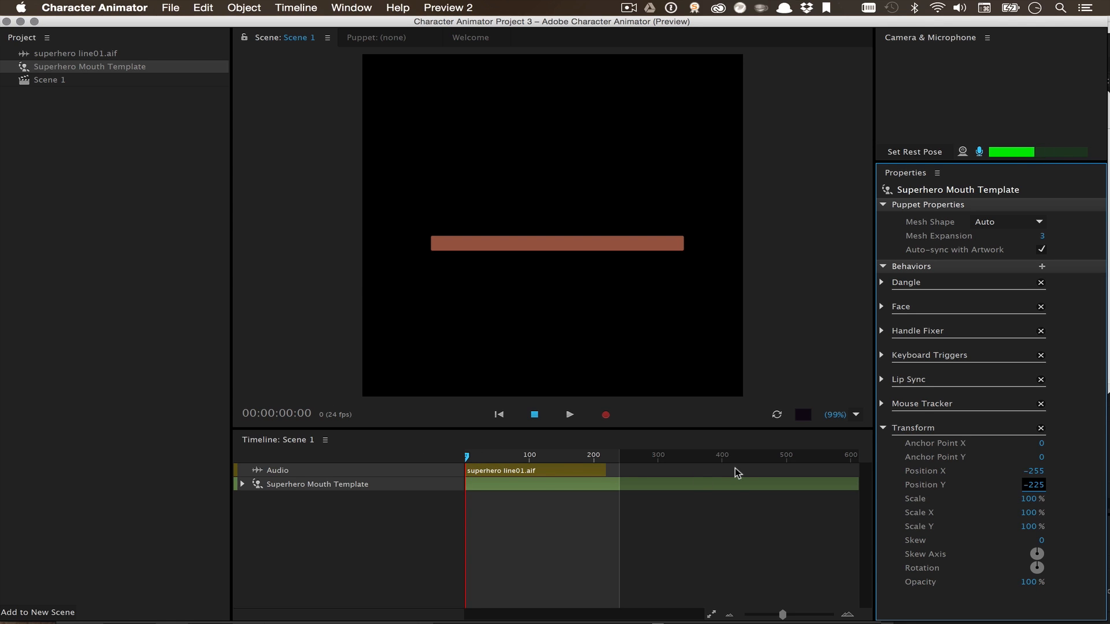
- Examine the mouth shape assignments in the Superhero Mouth Template puppet's Lip Sync behavior, then clear the selection
left_click(885, 381)
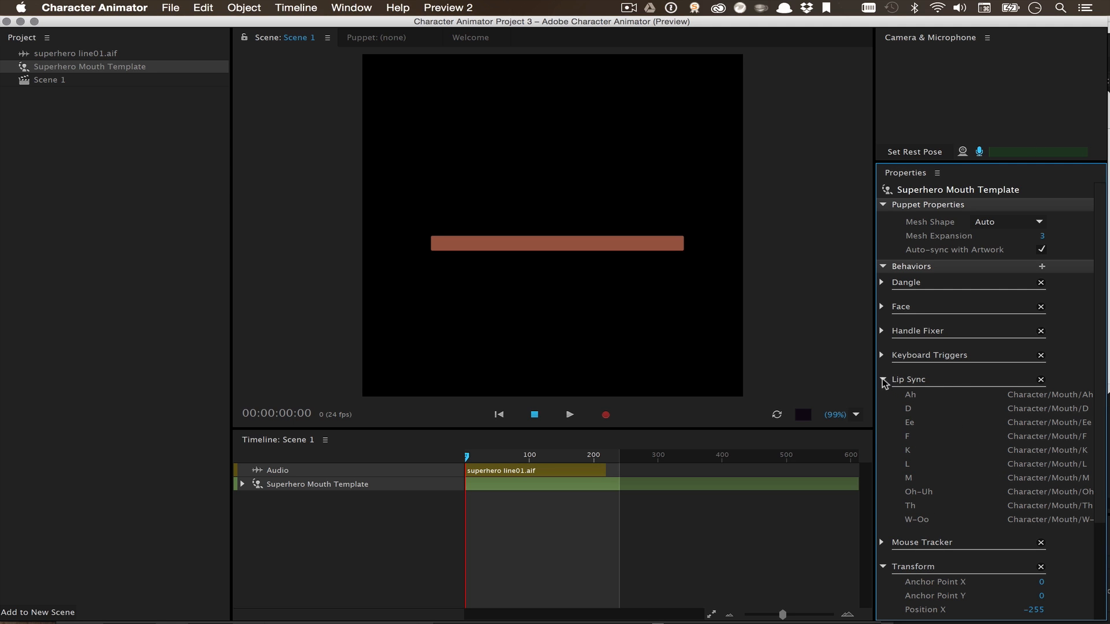
left_click(882, 379)
left_click(345, 522)
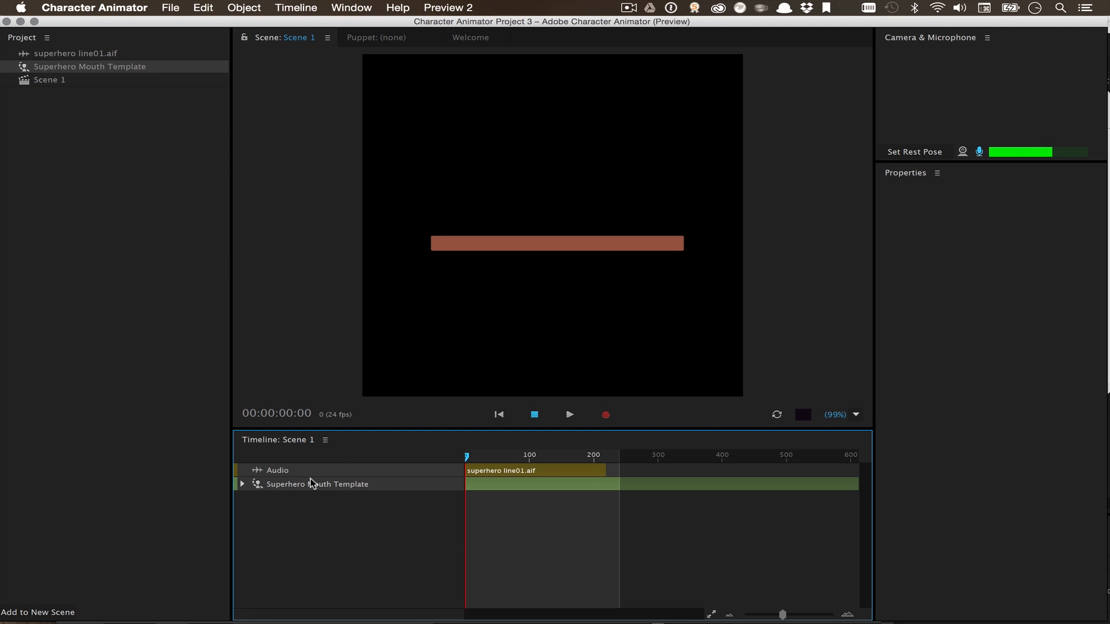
- Compute lip sync from the scene audio for the Superhero Mouth Template track, starting from frame 0
left_click(282, 471)
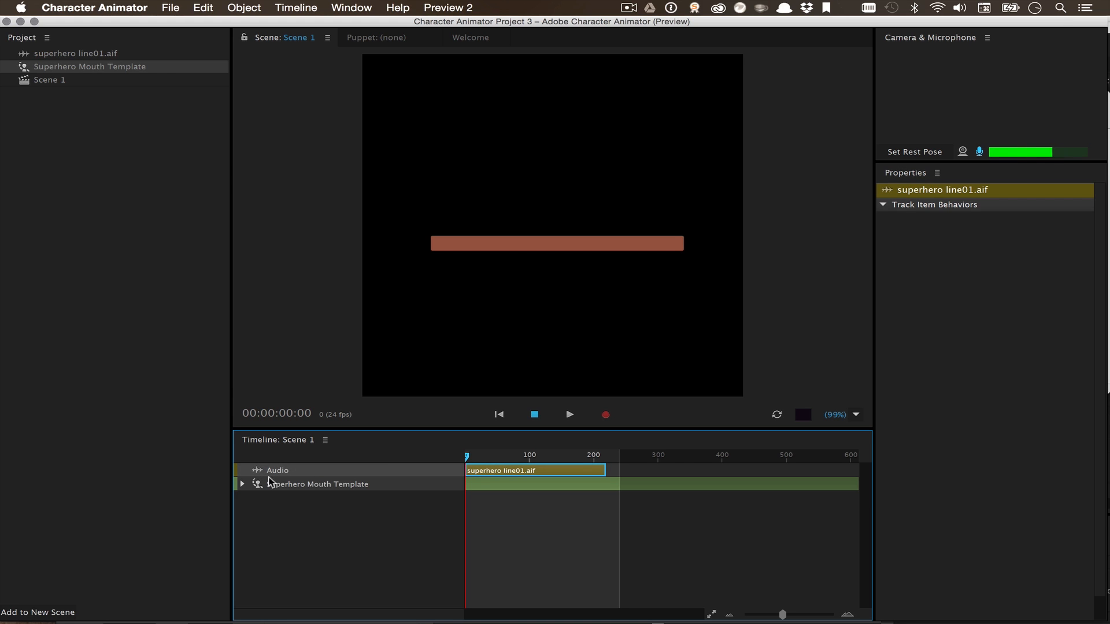
left_click(281, 485)
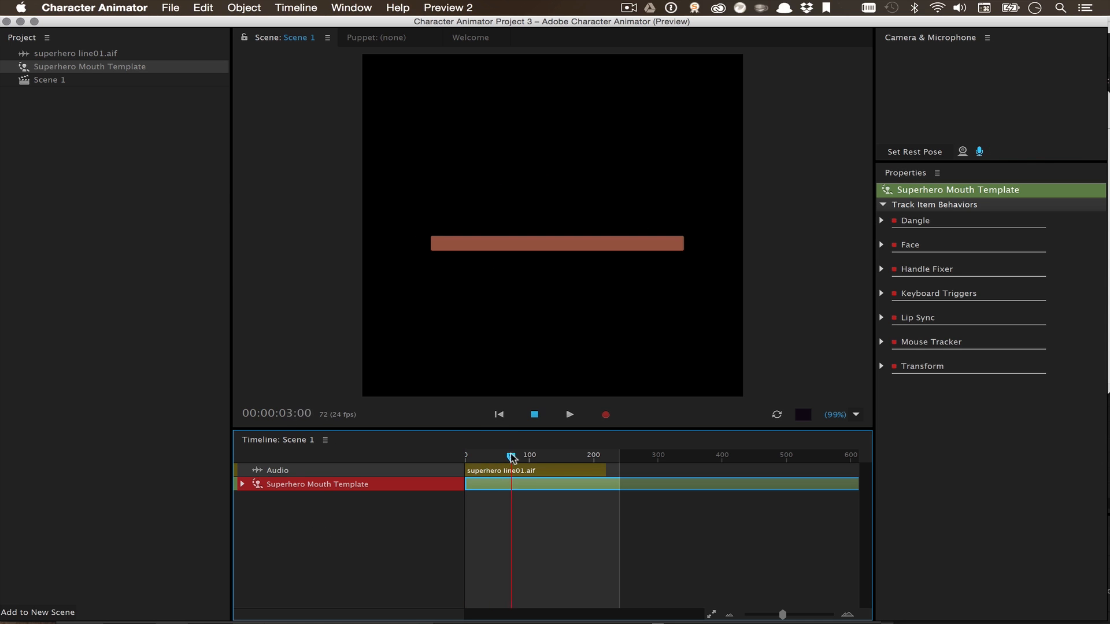
left_click(308, 514)
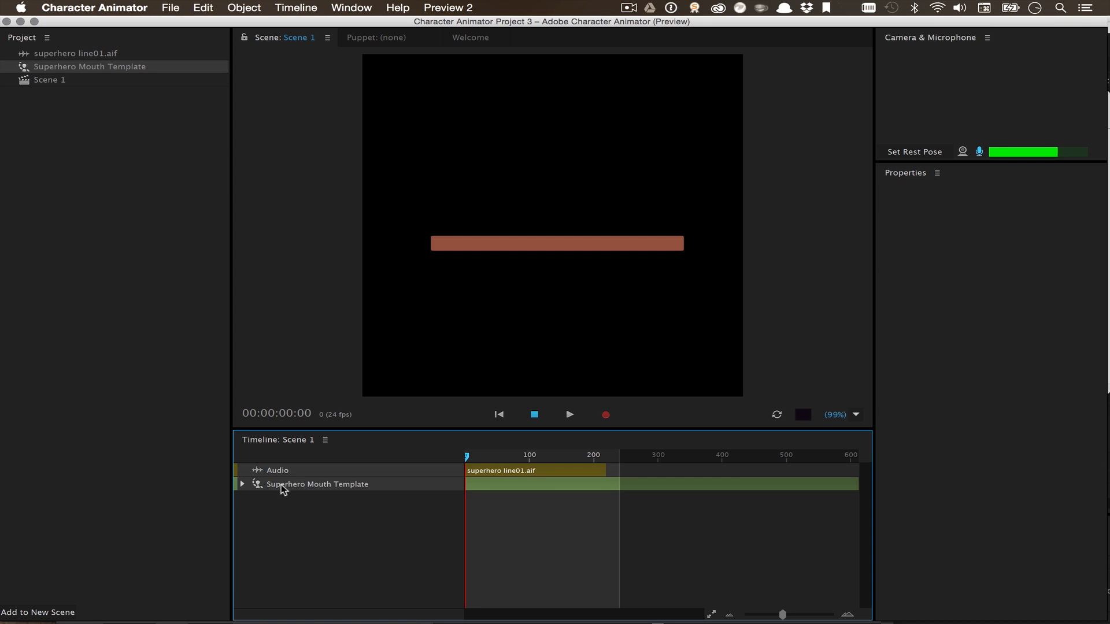
left_click(281, 484)
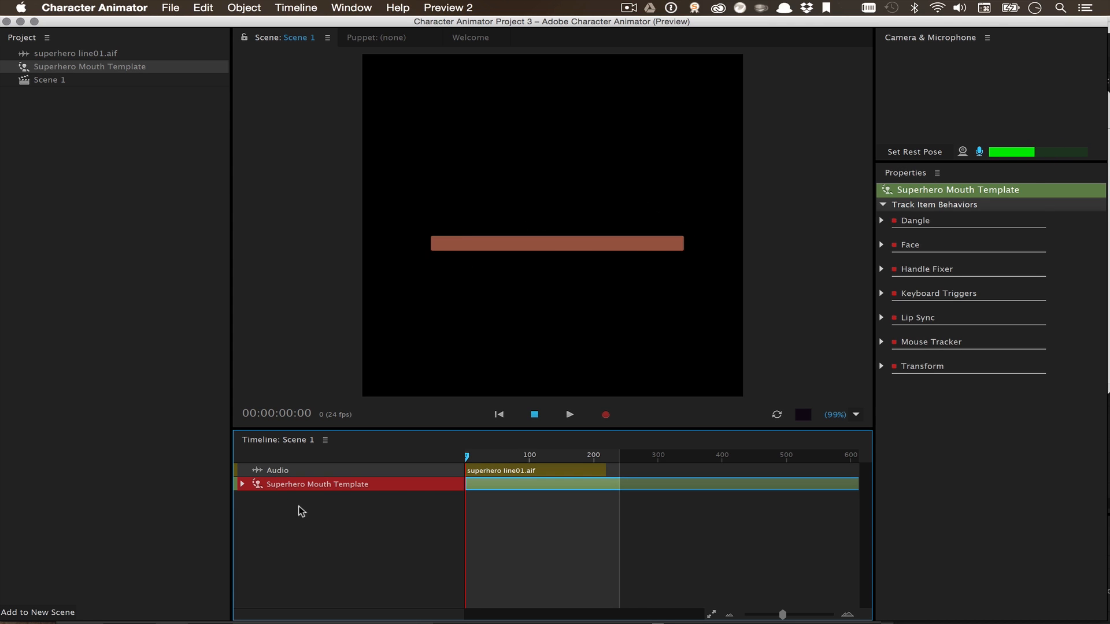
left_click(270, 6)
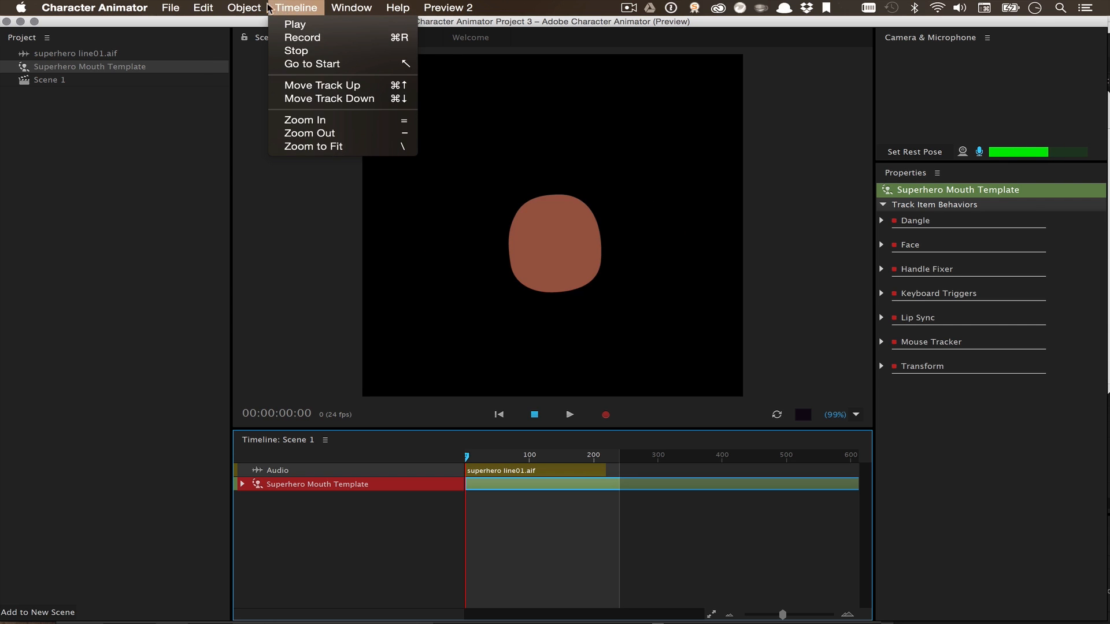
mouse_move(252, 6)
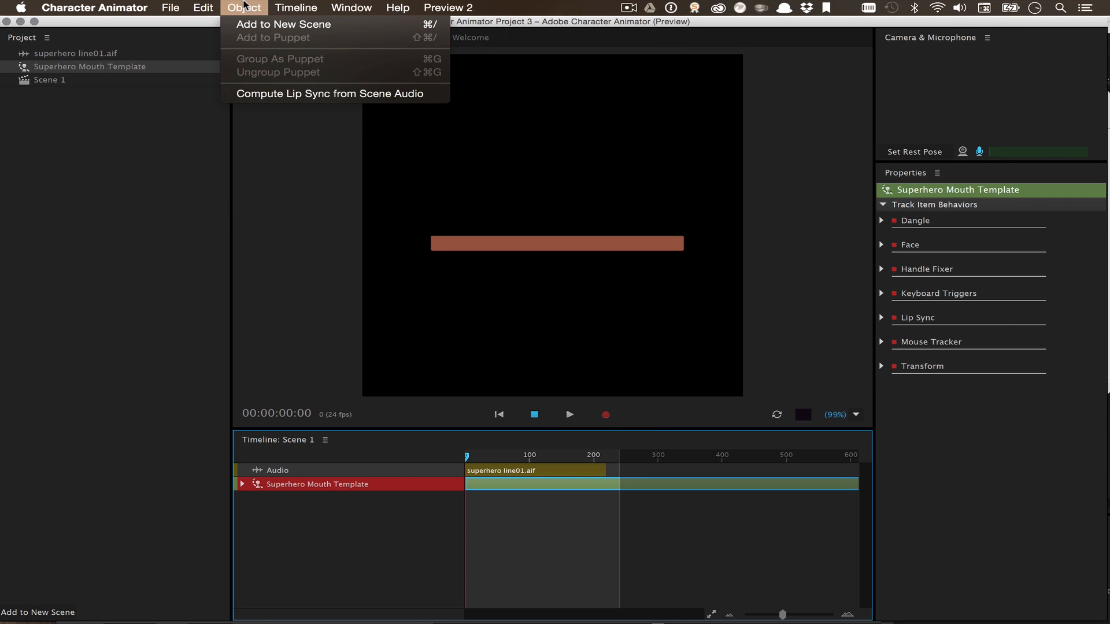
left_click(275, 94)
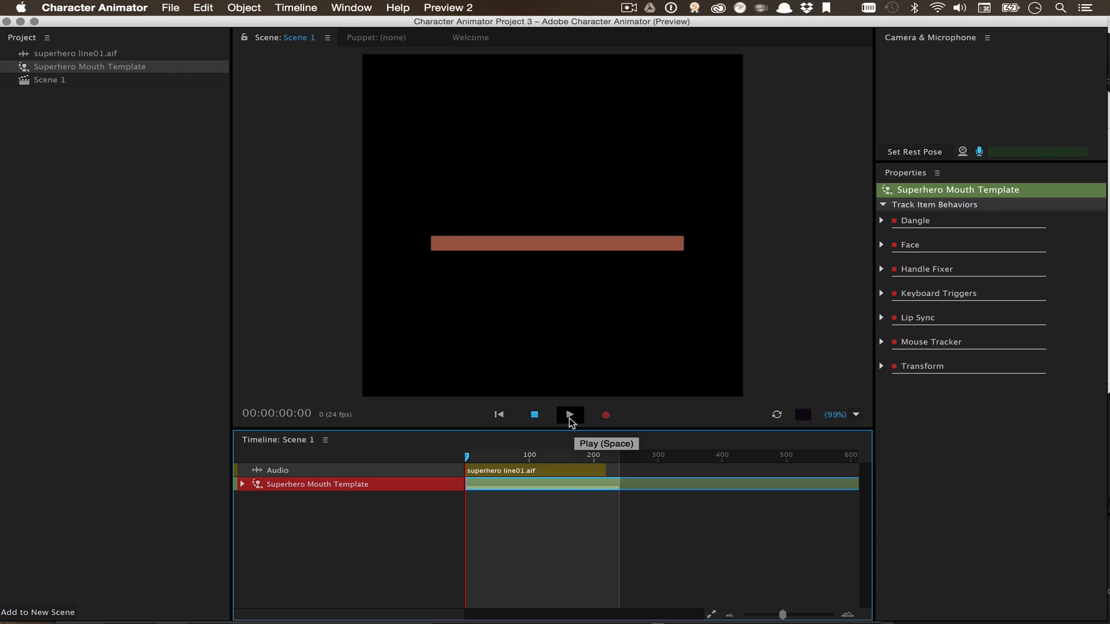
- Play back the scene to check the lip sync, then expand the Superhero Mouth Template track to inspect its Lip Sync take
left_click(569, 421)
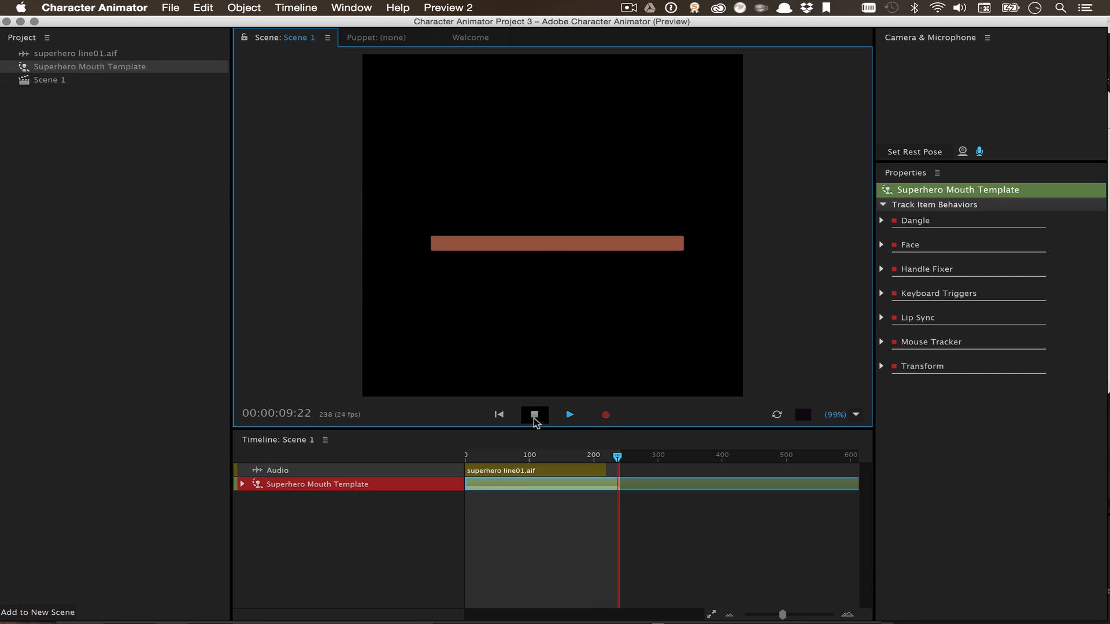
left_click(536, 421)
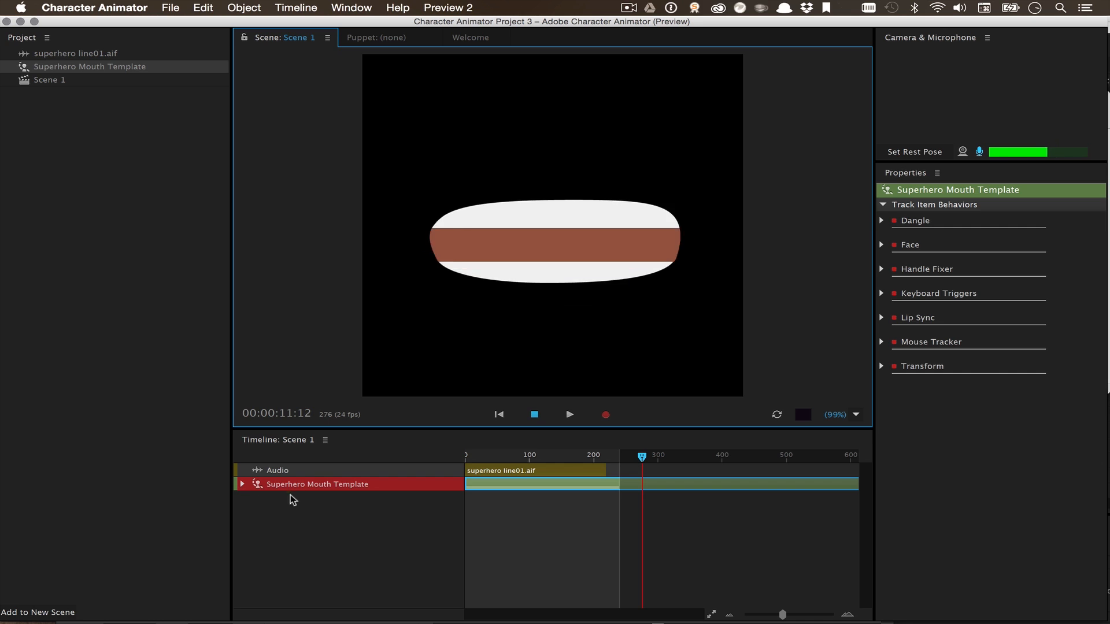
left_click(268, 501)
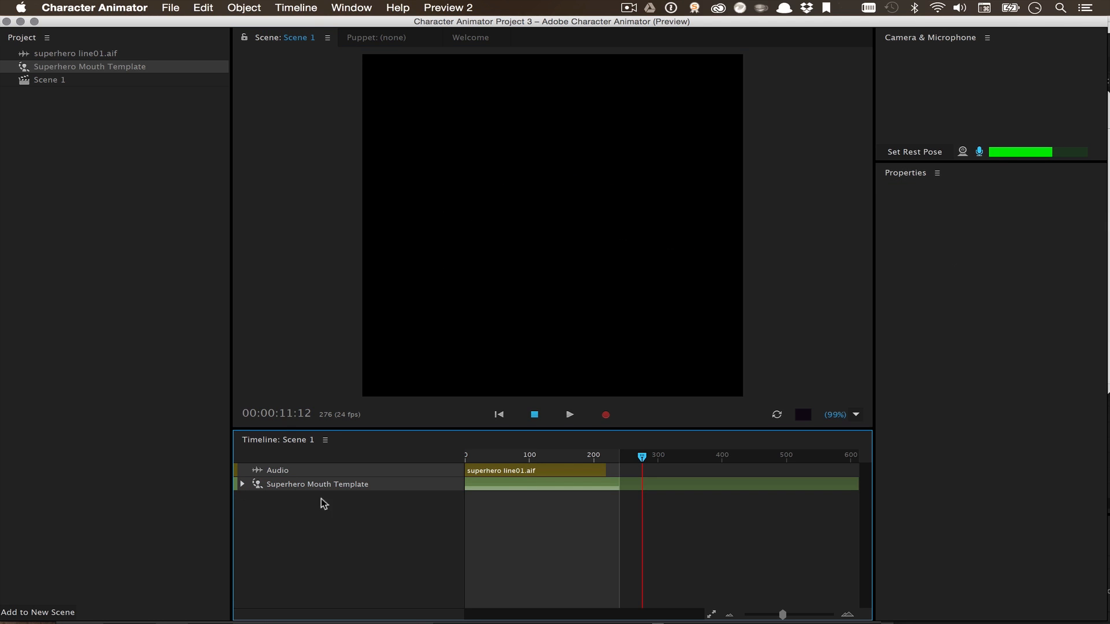
left_click(242, 484)
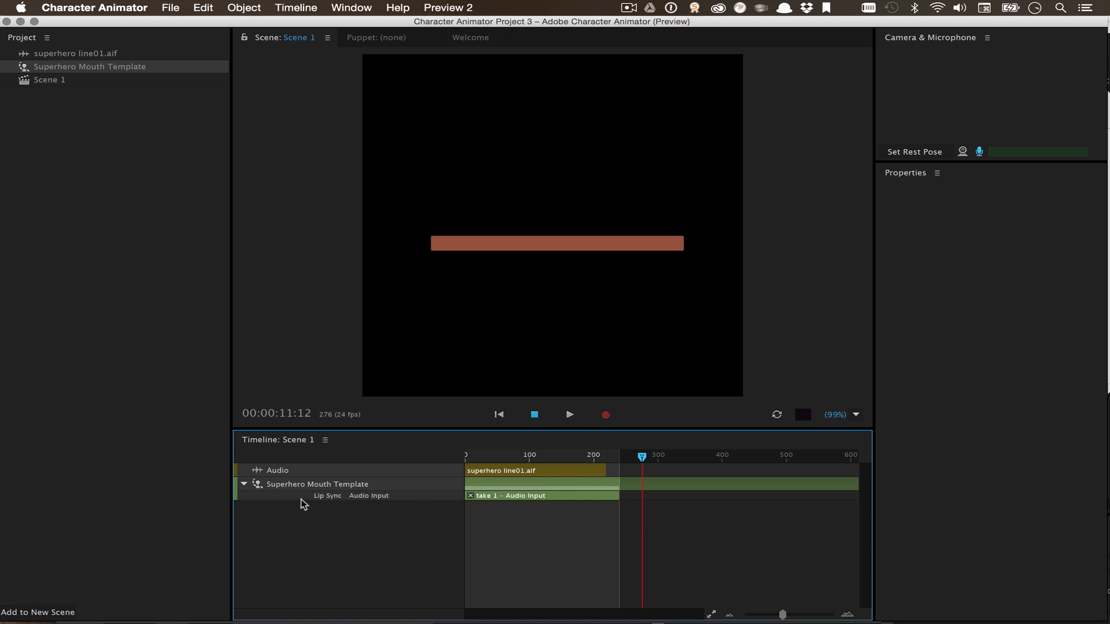
left_click(292, 483)
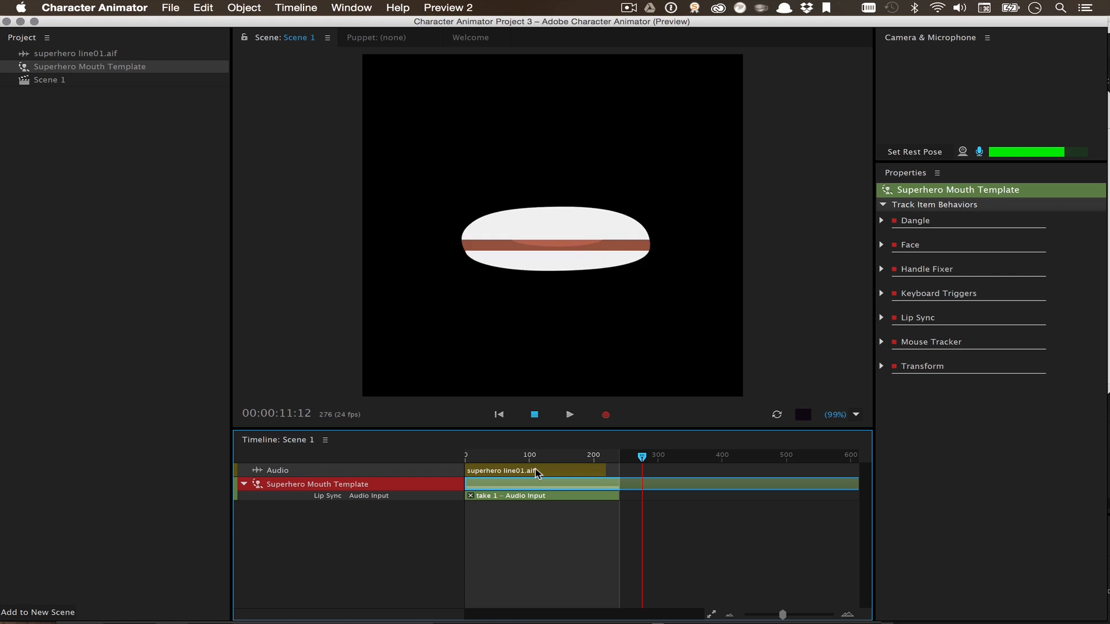
left_click_drag(515, 456, 316, 405)
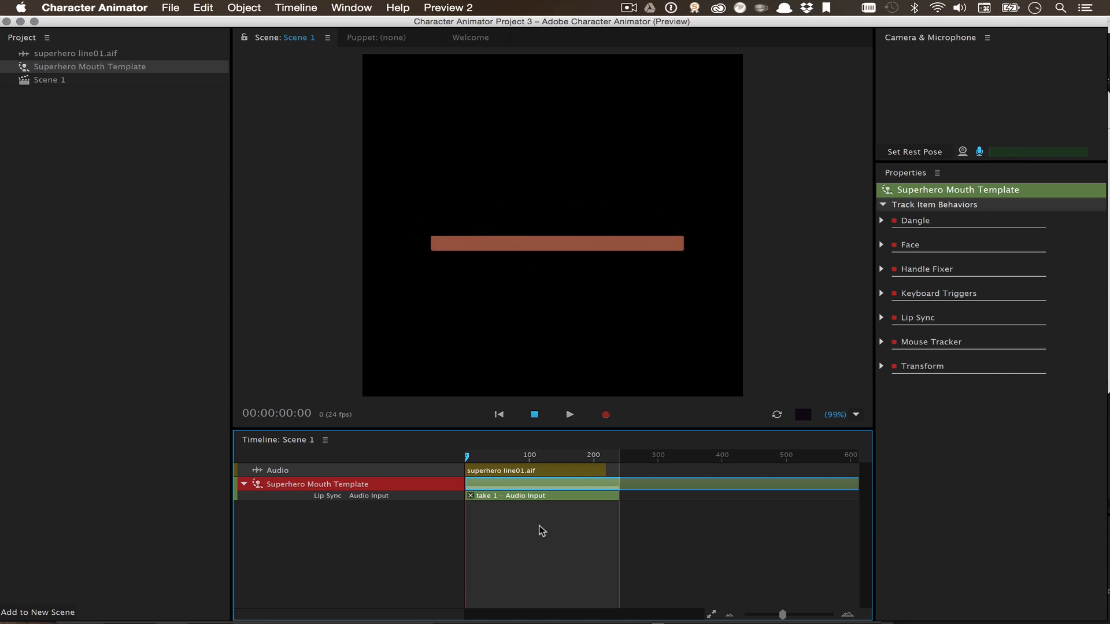
- Export only the scene's video as "superhero line1" into the images folder of the Character Animator Tutorial folder
left_click(170, 7)
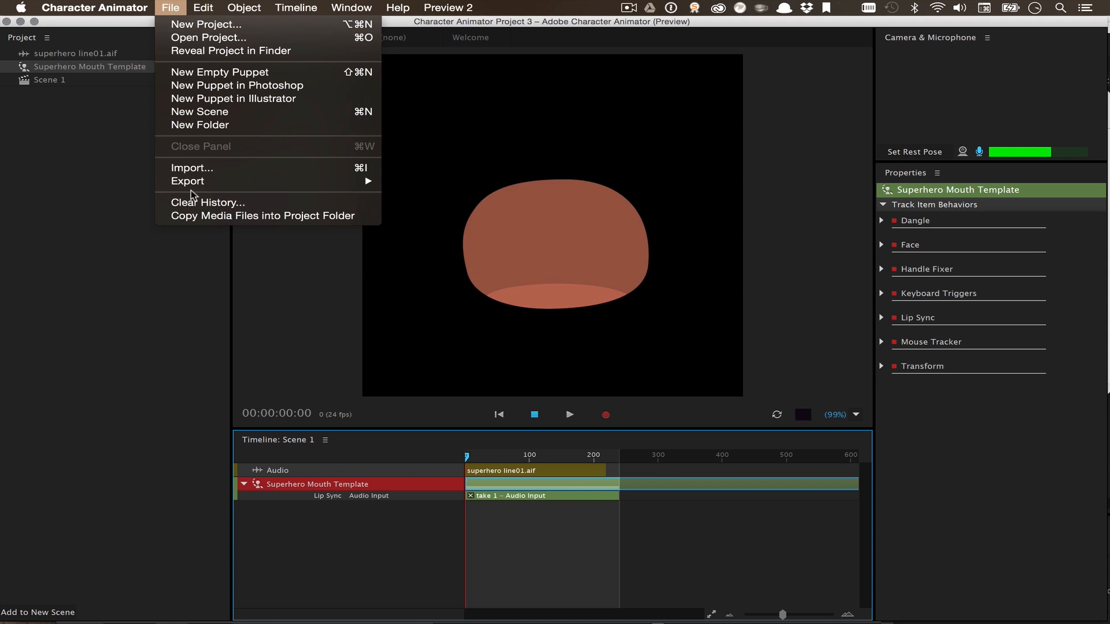
mouse_move(188, 183)
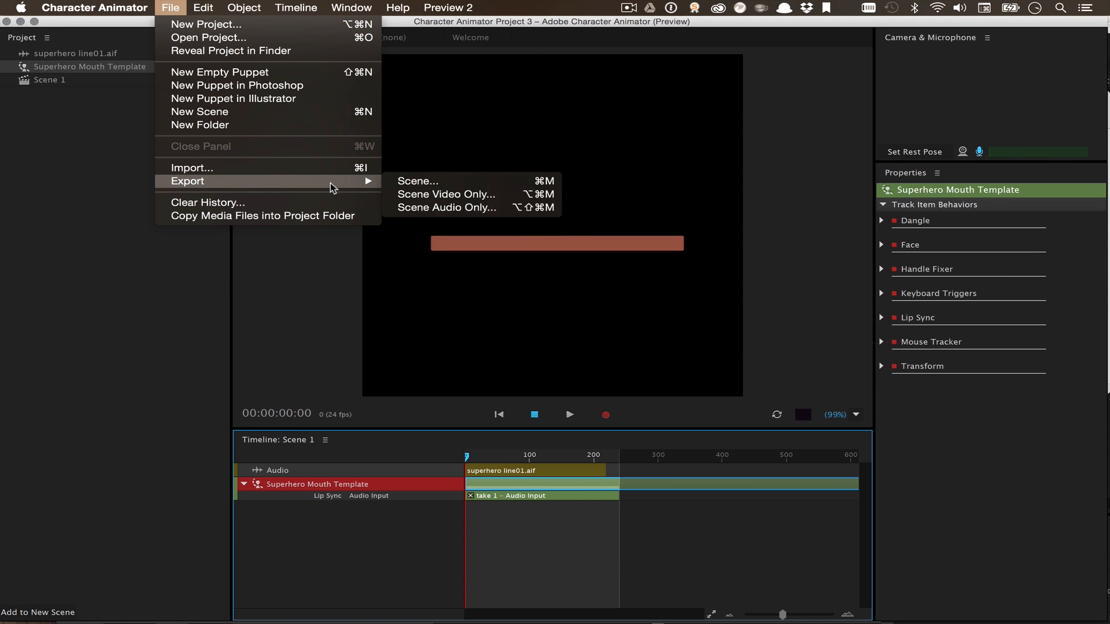
left_click(405, 195)
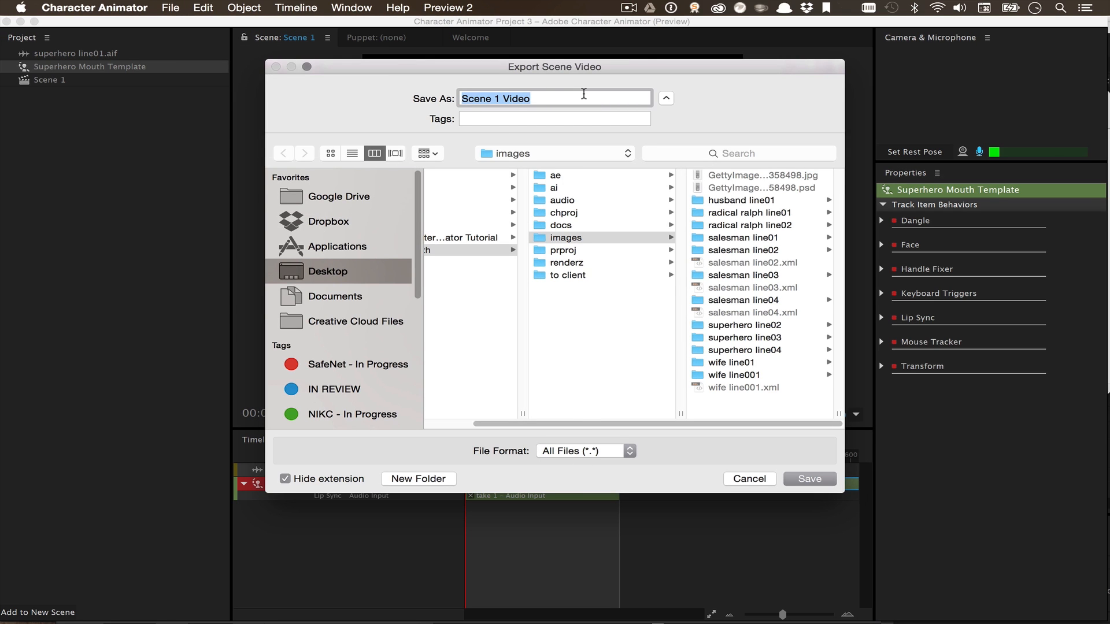
left_click(463, 237)
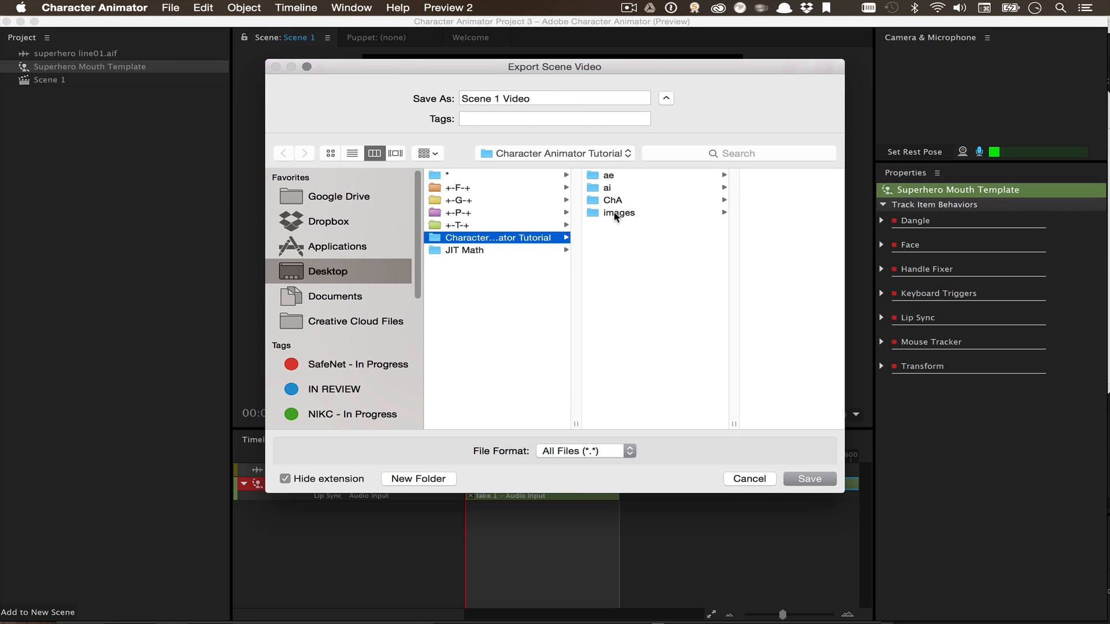
left_click(617, 214)
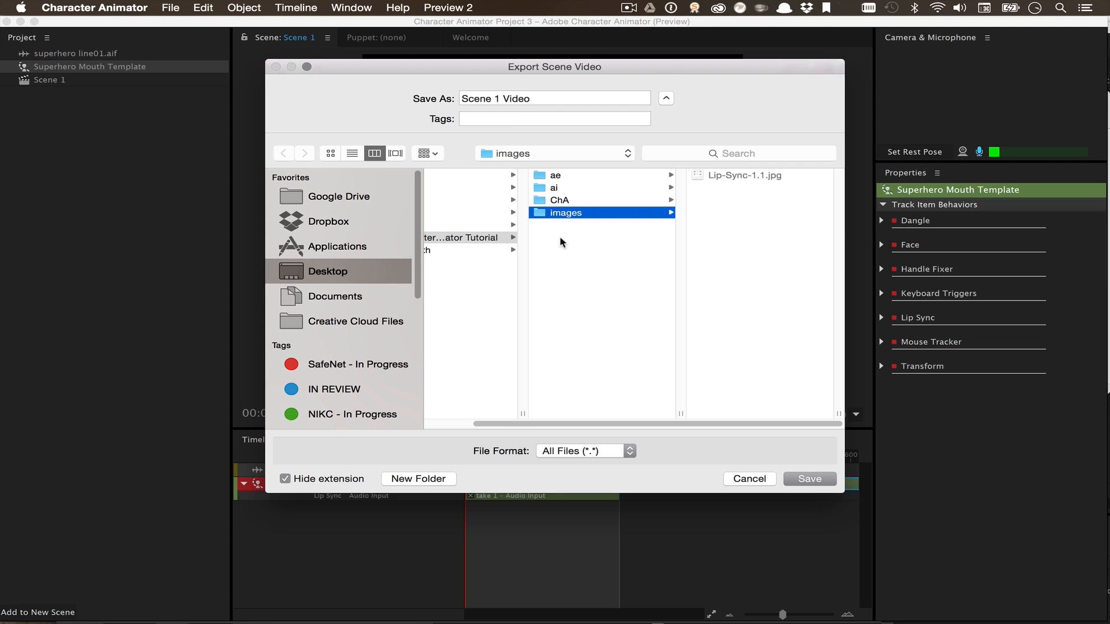
left_click_drag(536, 100, 391, 72)
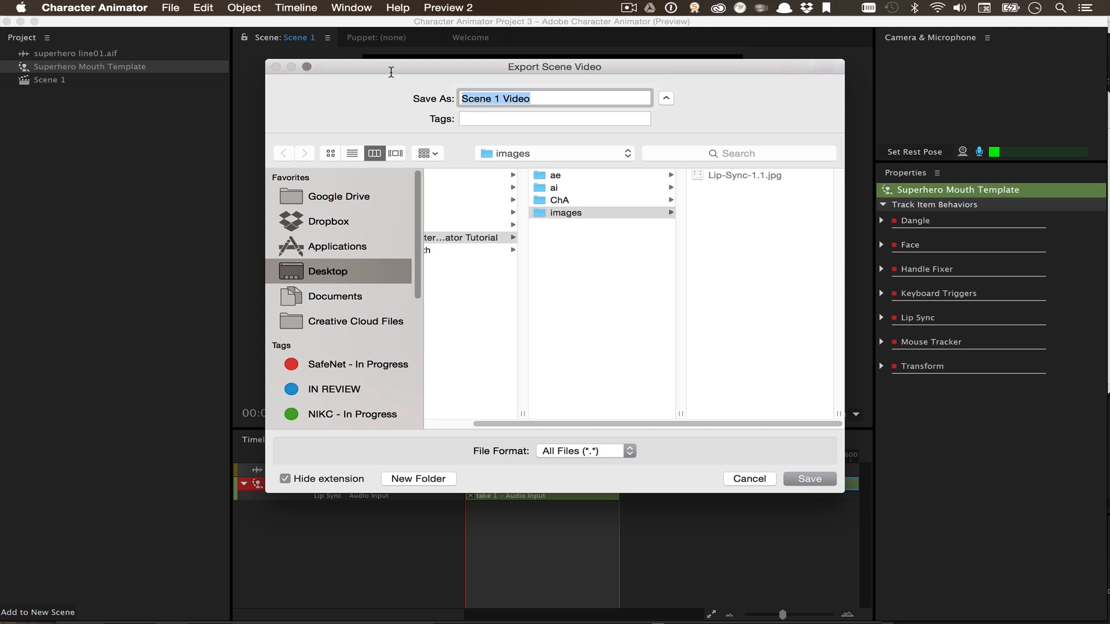
type("superhero line1")
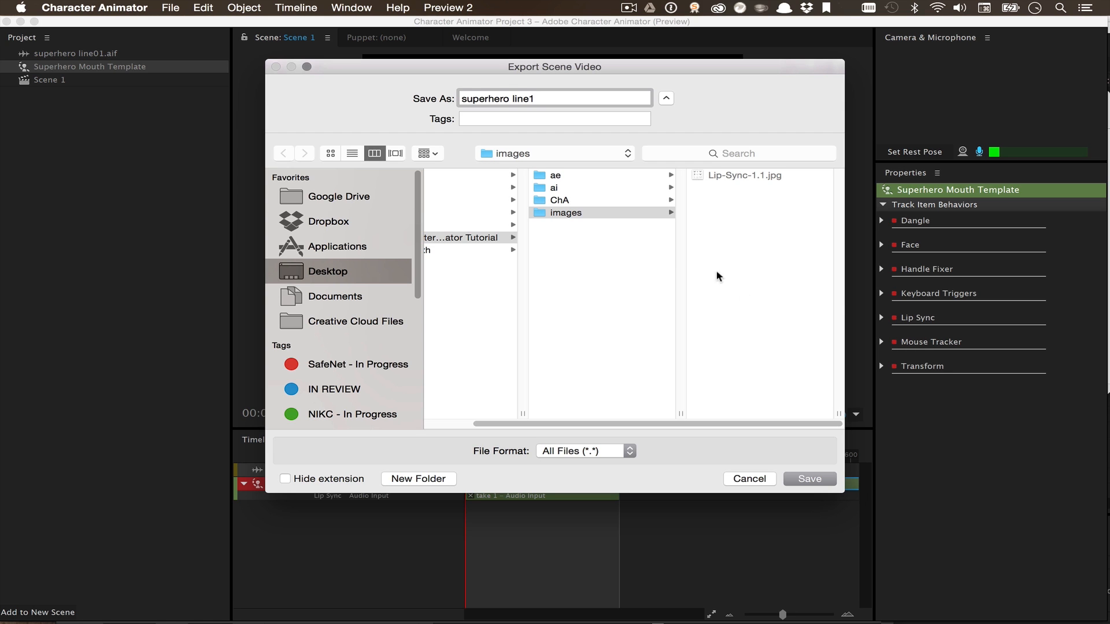
left_click(807, 485)
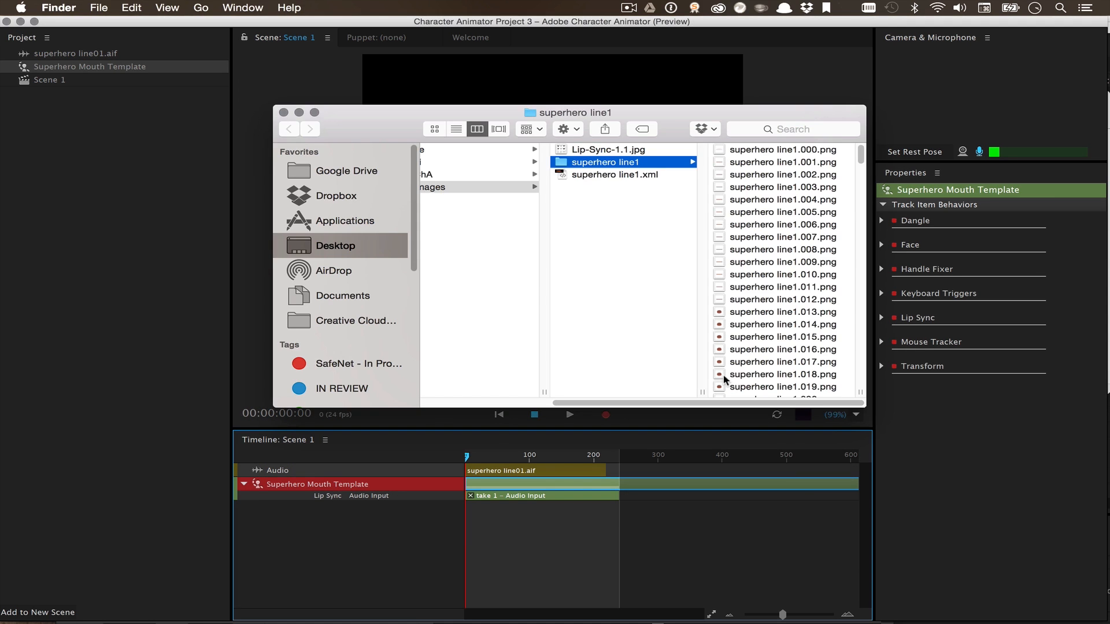
- Examine the exported PNG frames in the superhero line1 folder, previewing several from the start and around frame 194
left_click(758, 152)
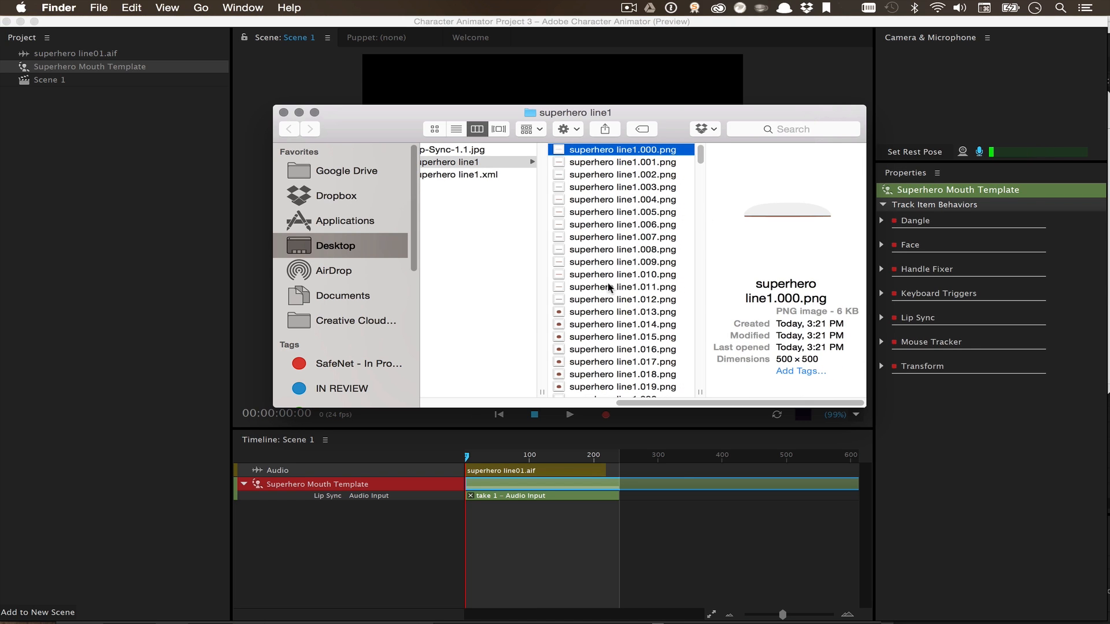
key("Down")
key("Down")
key("Down")
key("Down")
left_click(645, 353)
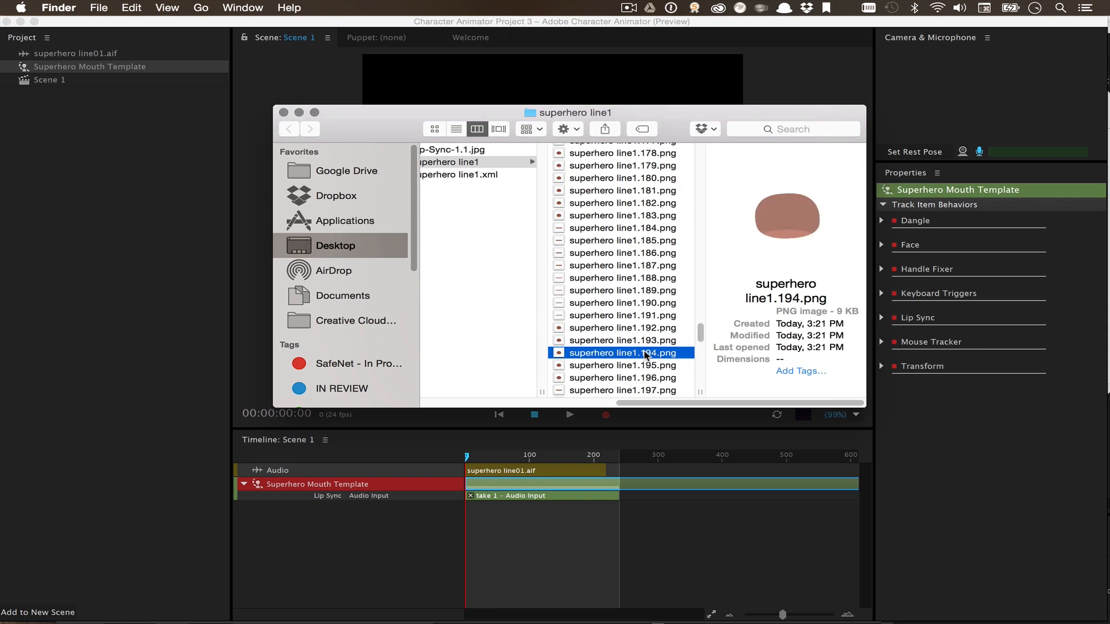
key("Down")
key("Down")
key("Down")
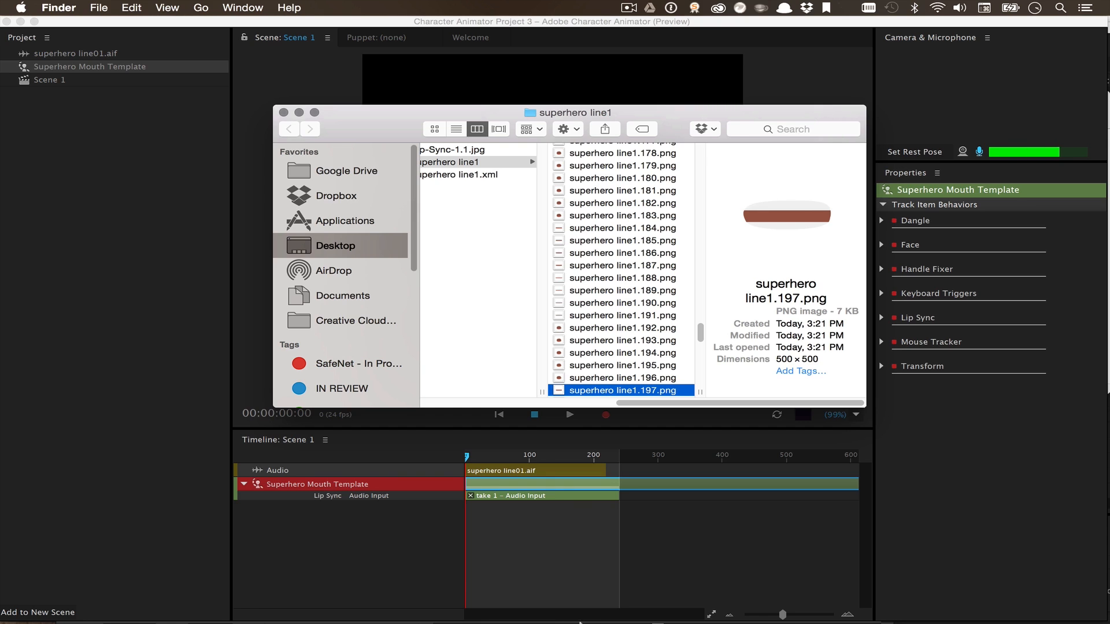
- Switch to After Effects and collapse the Compositions folder in the project, leaving nothing selected
mouse_move(580, 623)
left_click(500, 601)
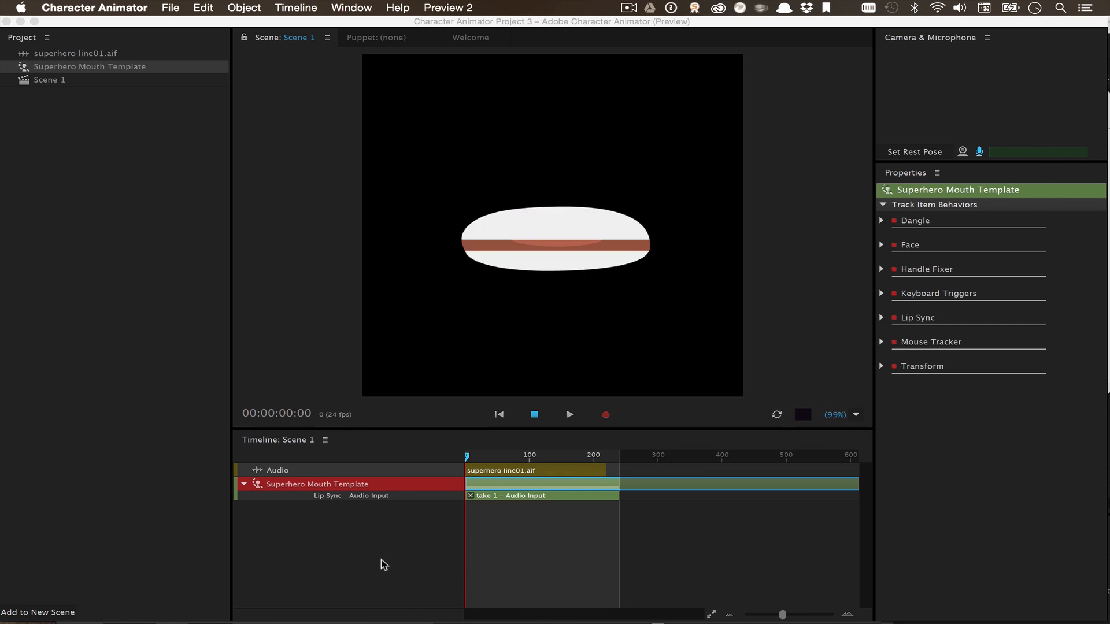
mouse_move(441, 622)
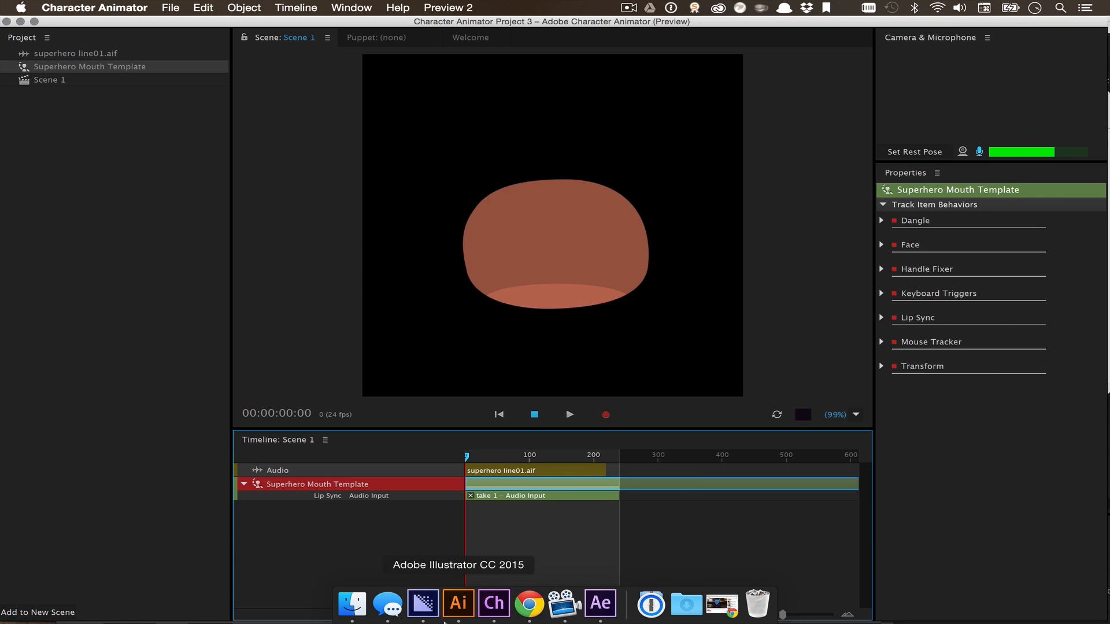
left_click(595, 614)
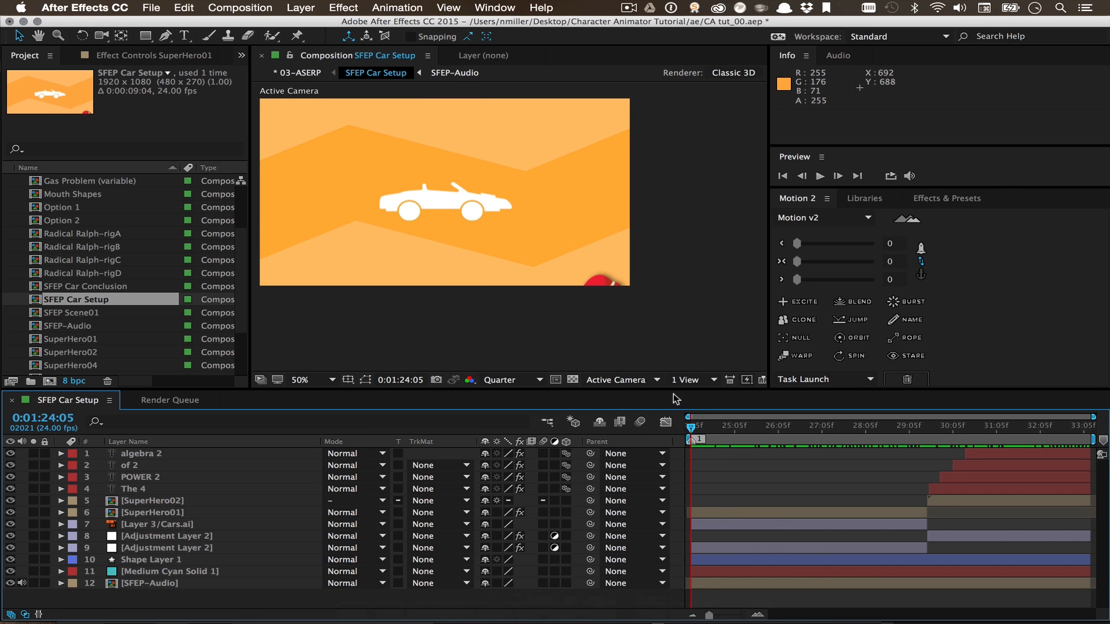
left_click_drag(709, 431, 691, 431)
scroll(173, 272, "up", 3)
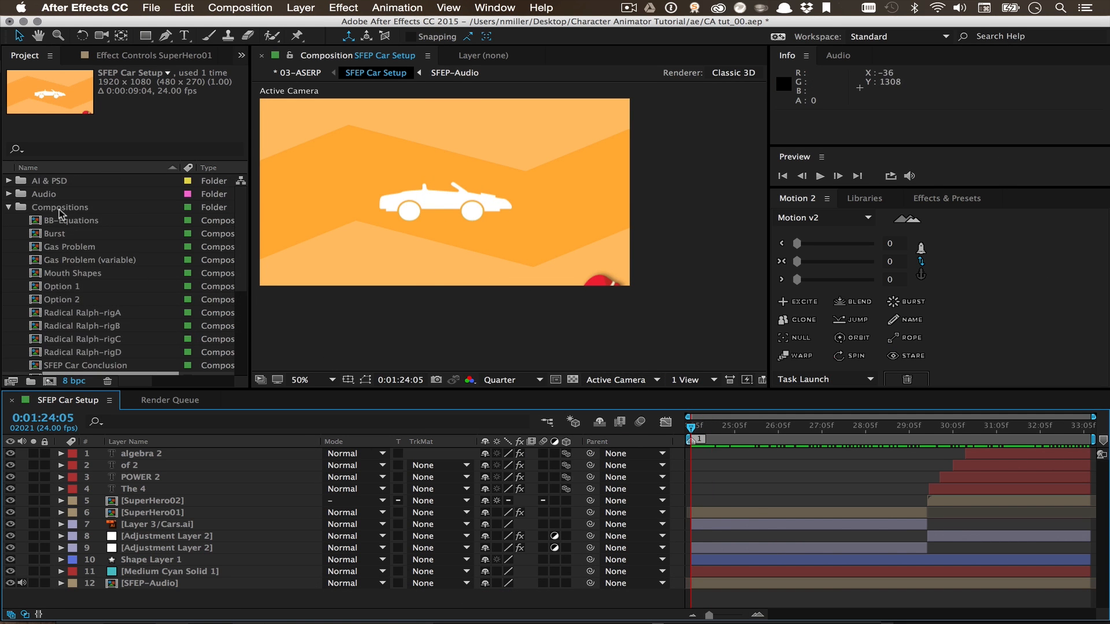
left_click(10, 207)
left_click(55, 311)
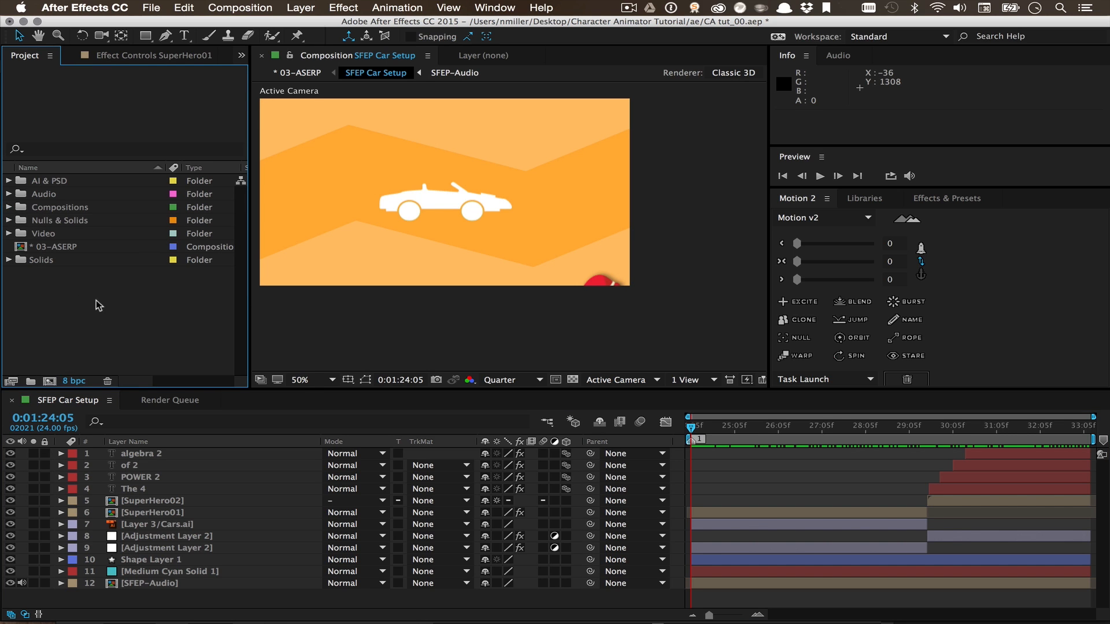
- Import the superhero line1 frames from the images folder into the project as a PNG sequence
right_click(110, 321)
mouse_move(171, 376)
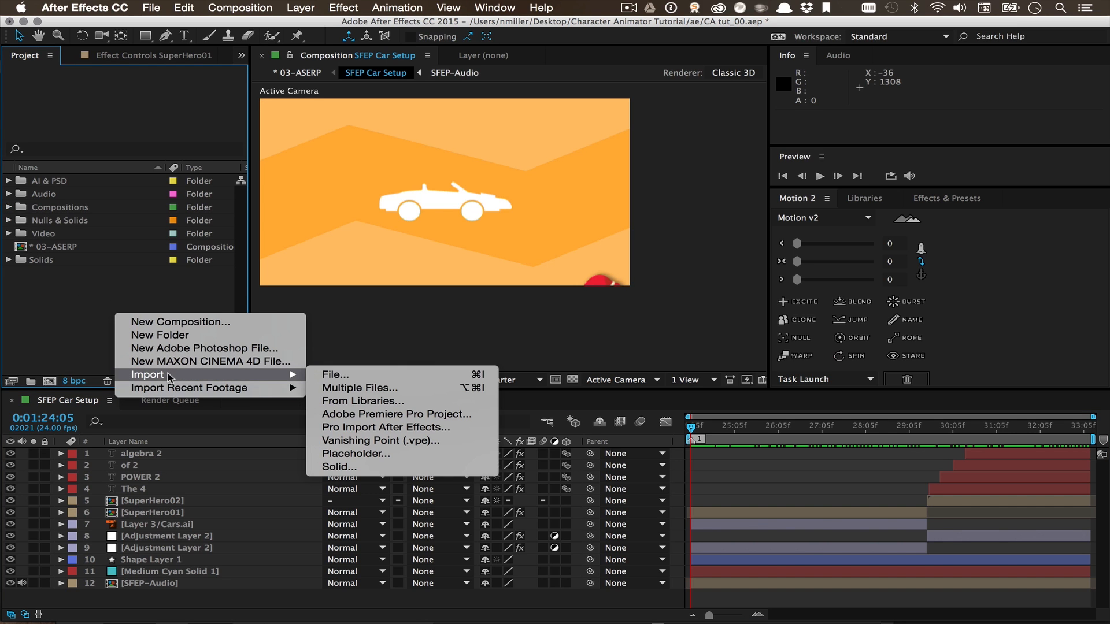
left_click(361, 377)
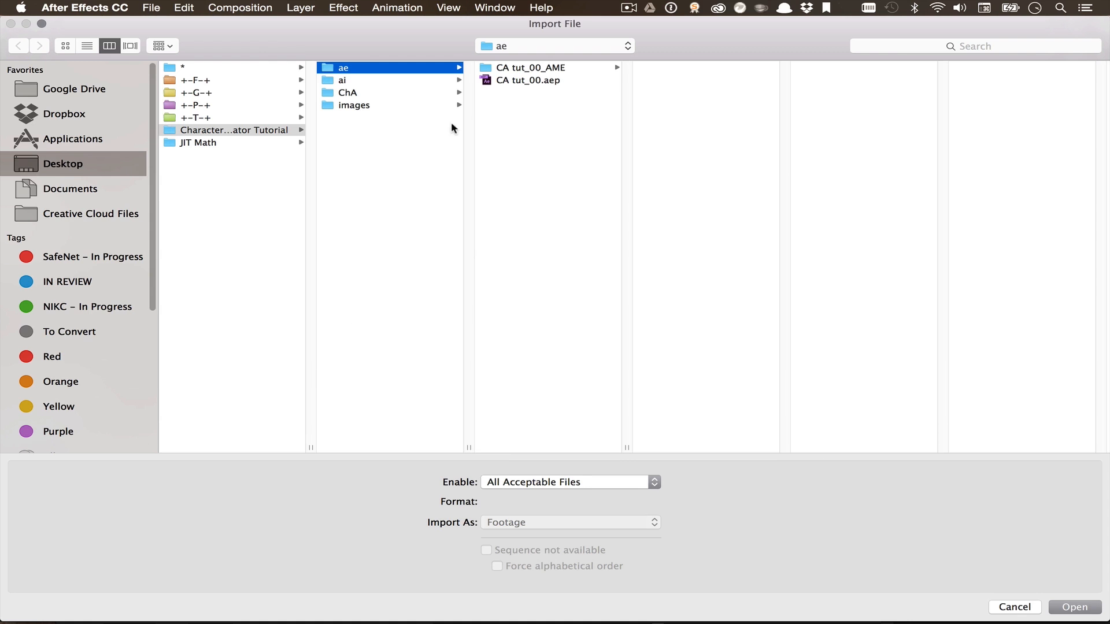
left_click(370, 109)
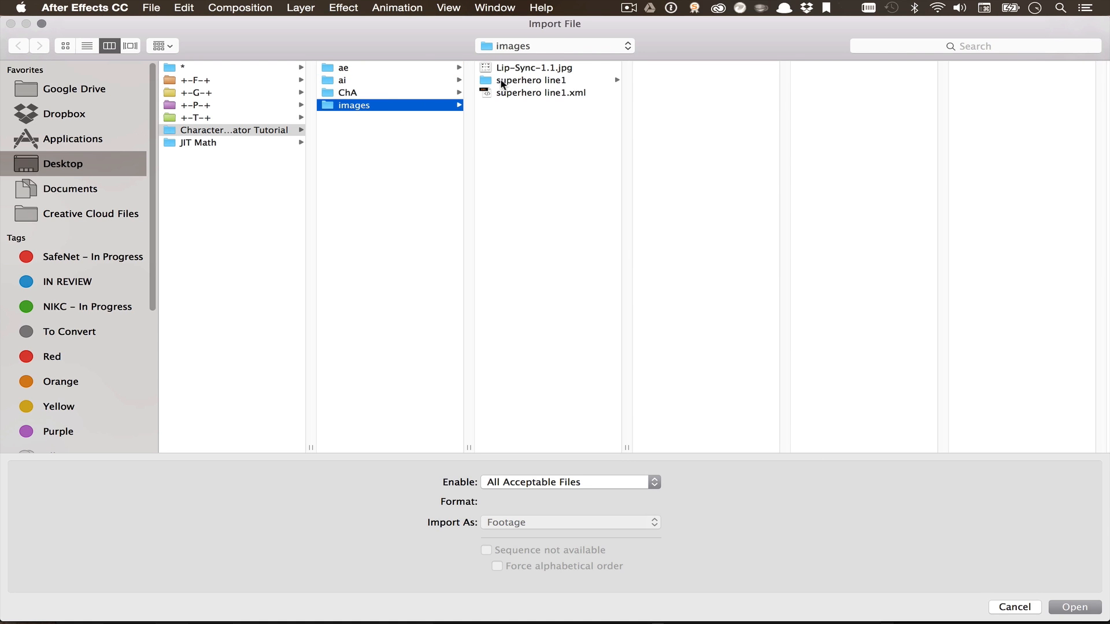
left_click(500, 82)
left_click(661, 70)
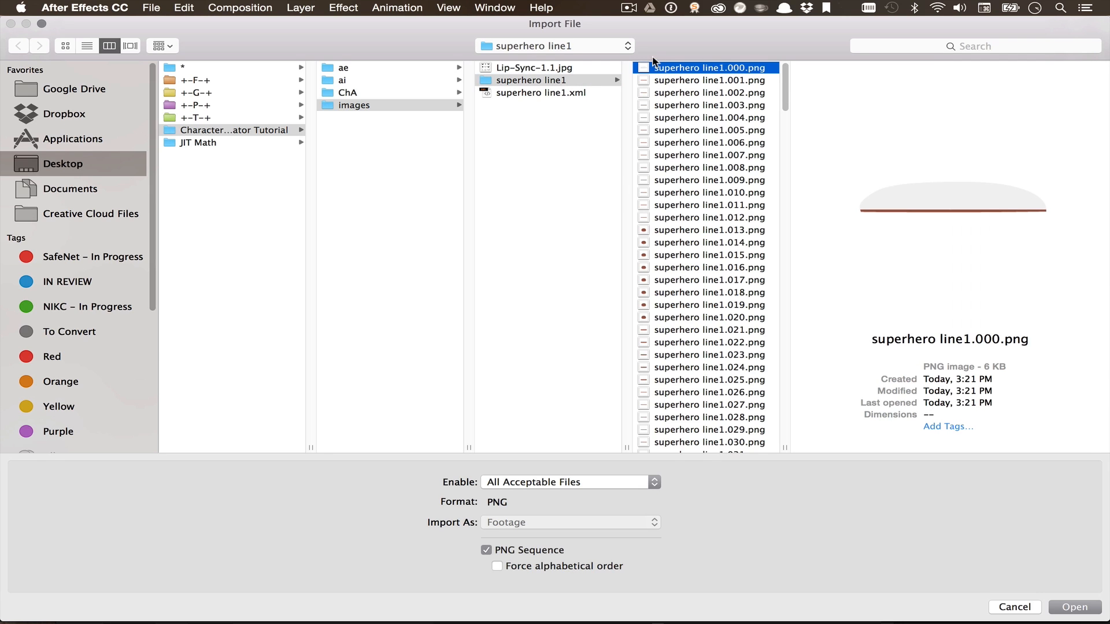
left_click(486, 552)
left_click(485, 552)
left_click(1075, 607)
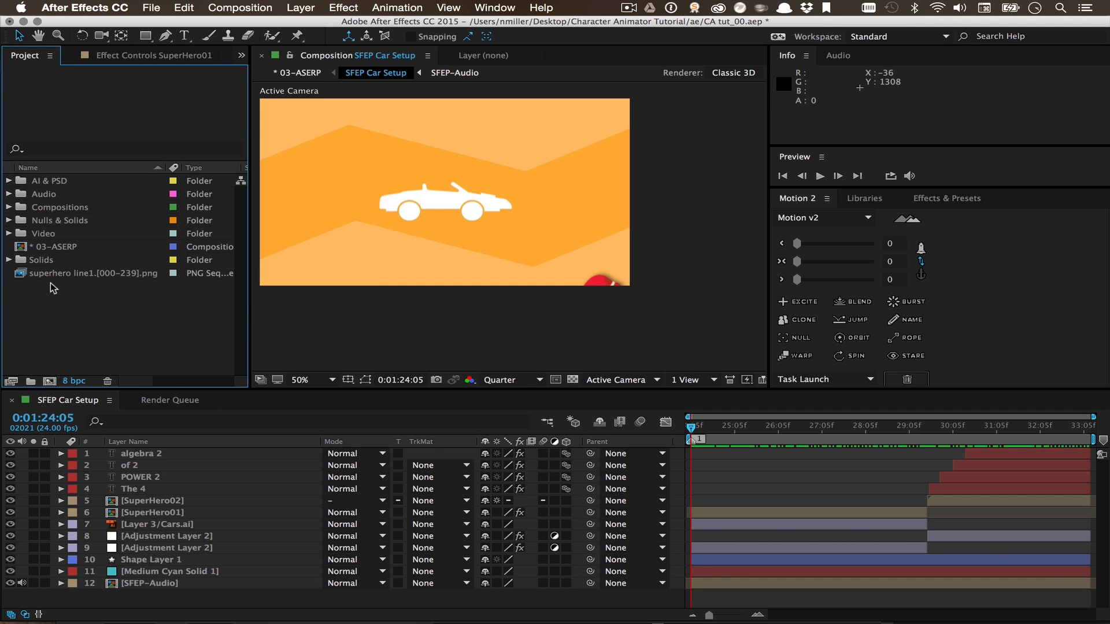
- Interpret the imported superhero line1 PNG sequence at 24 frames per second
left_click(36, 274)
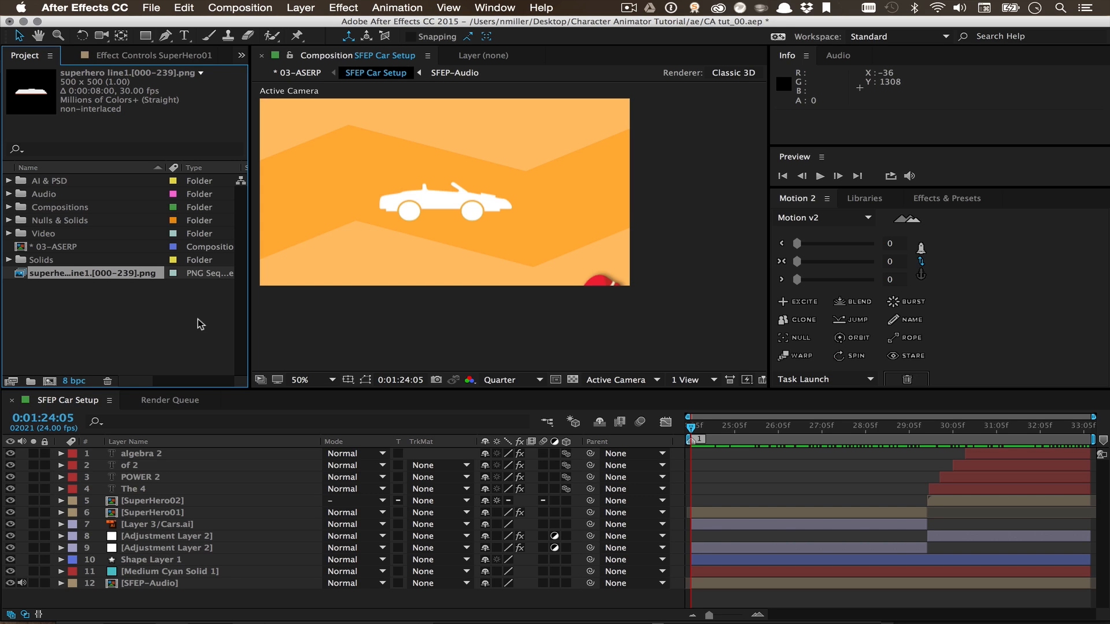
right_click(70, 278)
mouse_move(139, 354)
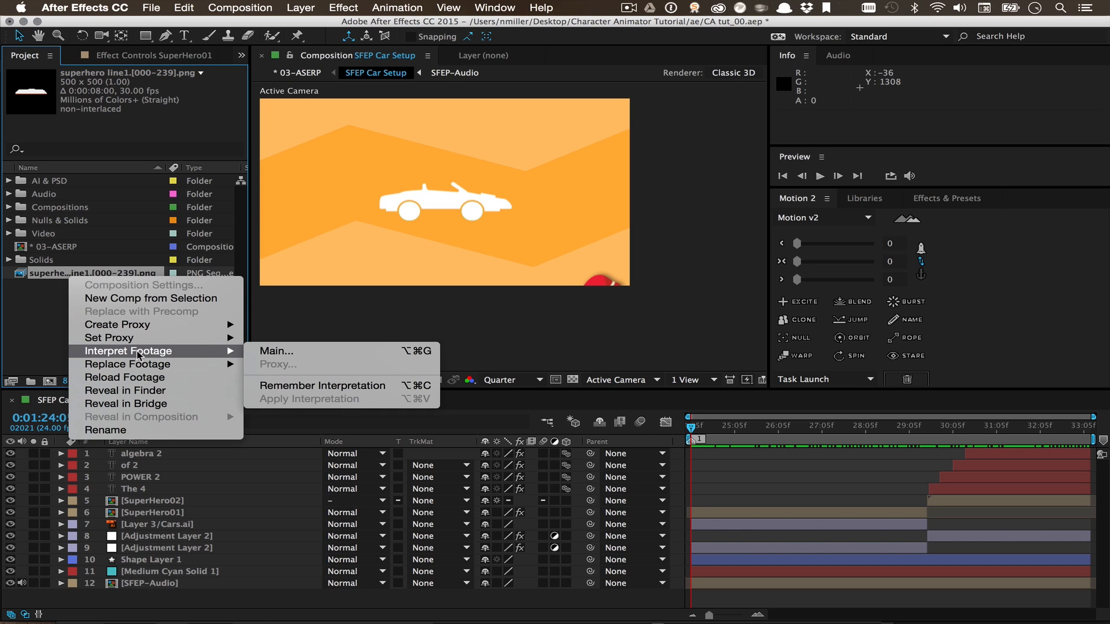
left_click(283, 354)
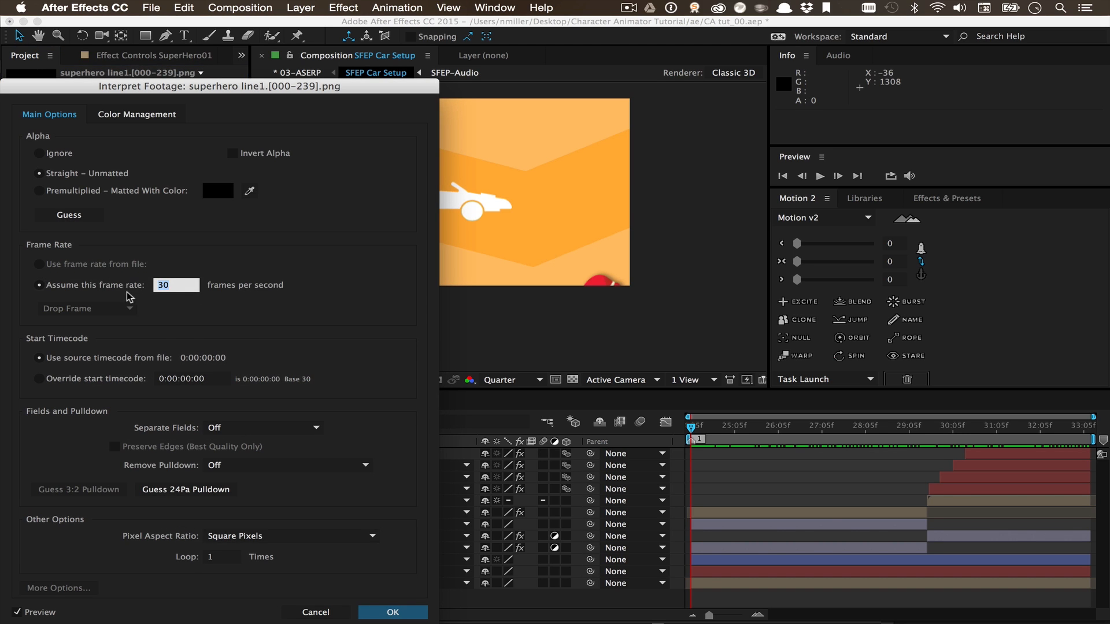
type("24")
left_click(406, 613)
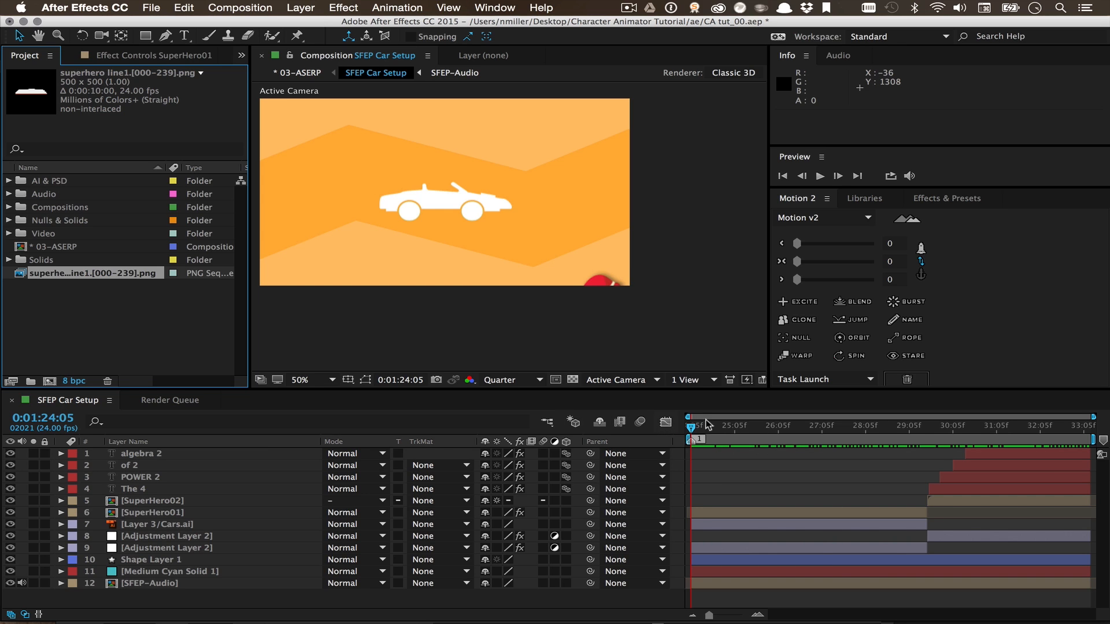
- Add the superhero line1 sequence to the SFEP Car Setup timeline directly above SuperHero02, starting at 0:01:24:05
left_click_drag(717, 431, 3, 317)
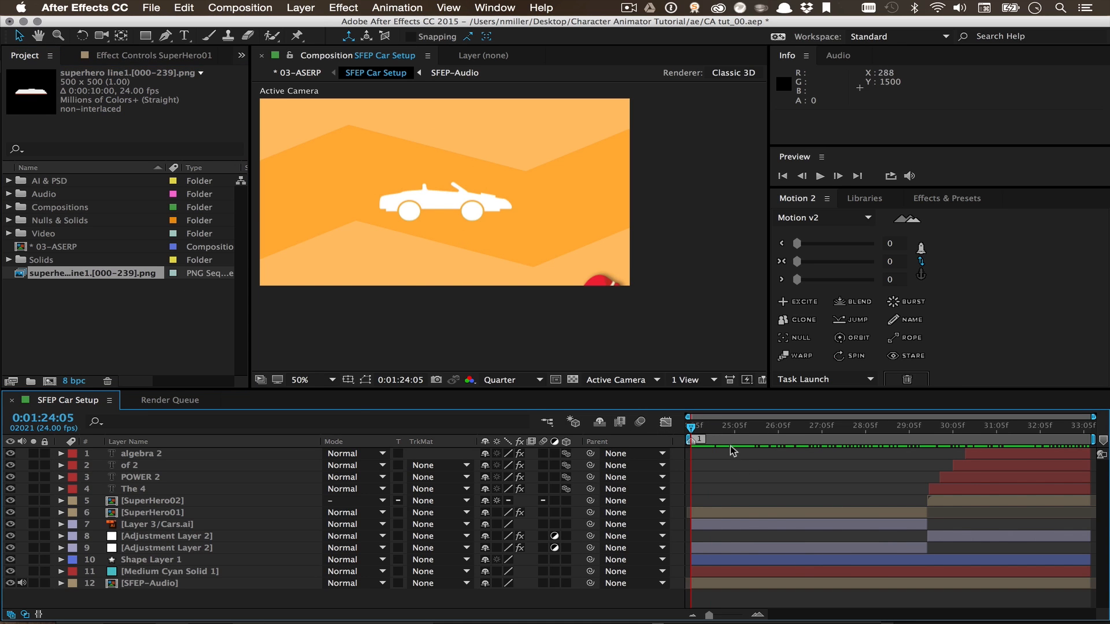
left_click_drag(723, 431, 81, 421)
left_click_drag(29, 273, 128, 501)
- Split the superhero line1 layer at 0:01:29:15, where SuperHero02 takes over from SuperHero01
left_click_drag(711, 432, 911, 417)
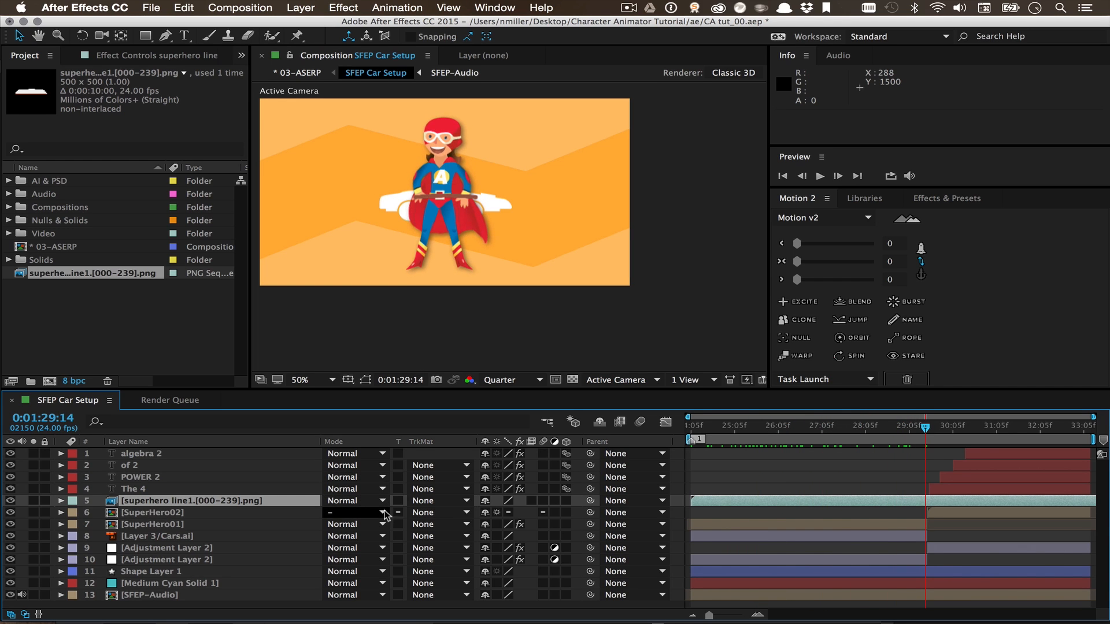
key("Page_Down")
key("Page_Up")
key("Page_Down")
left_click(399, 513)
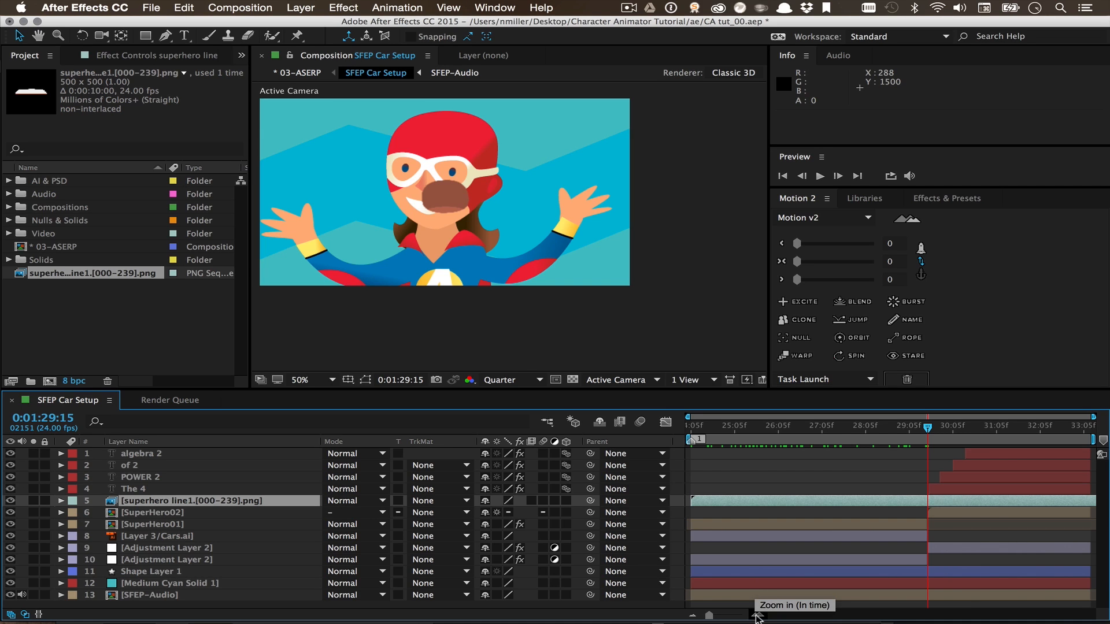
left_click(757, 616)
left_click(756, 615)
left_click(757, 615)
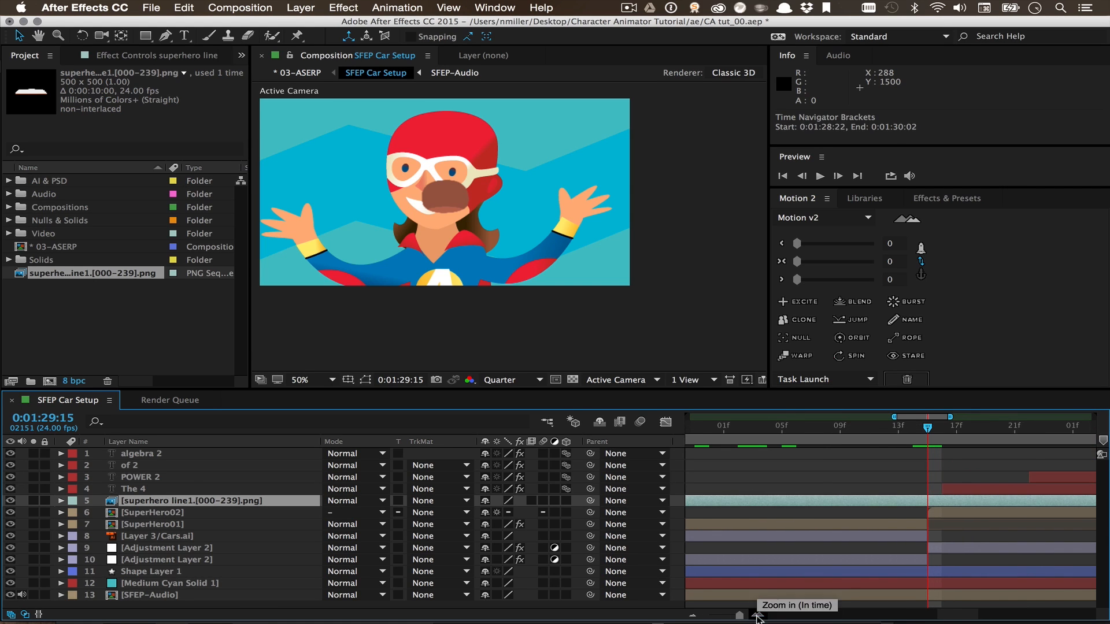
left_click(853, 511)
left_click(853, 502)
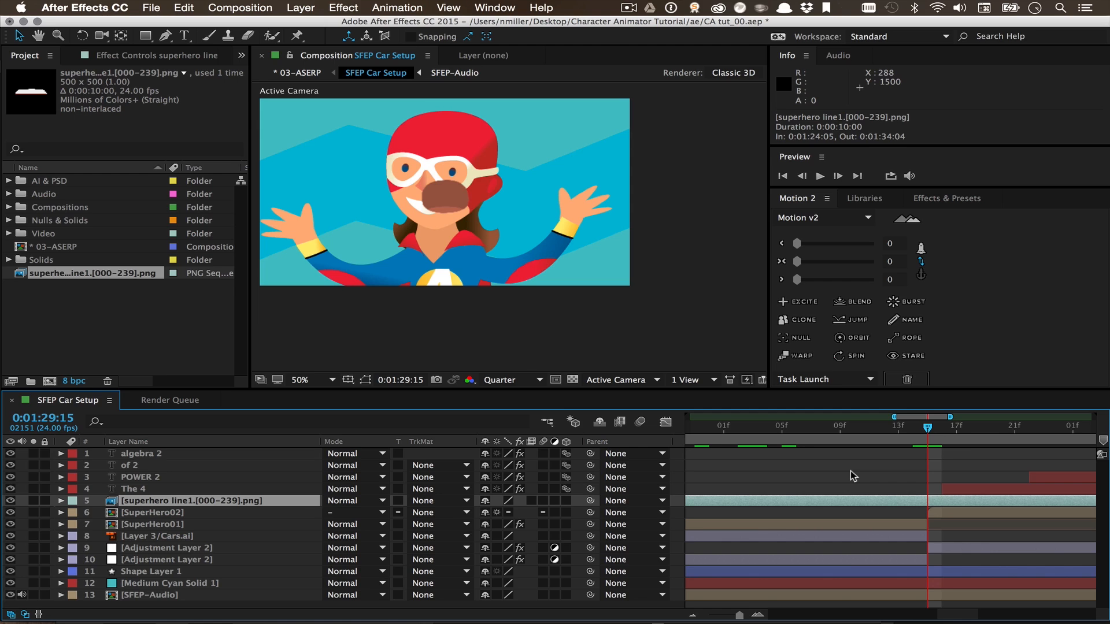
key("super+shift+d")
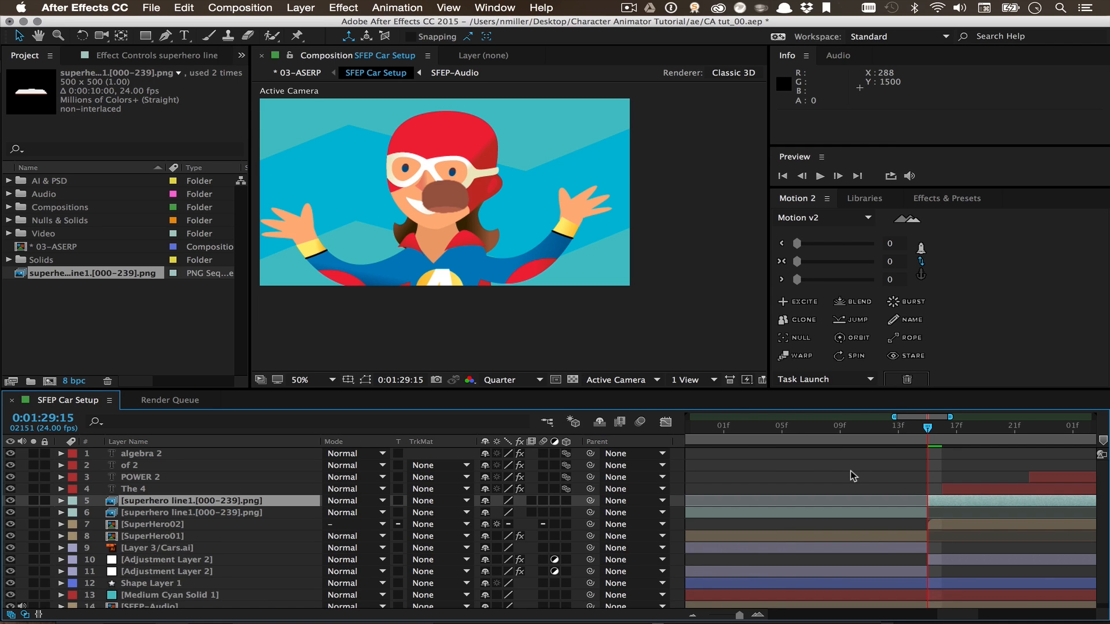
- Cut the earlier superhero line1 segment, which spans the SuperHero01 shot, out of the SFEP Car Setup composition
left_click(791, 429)
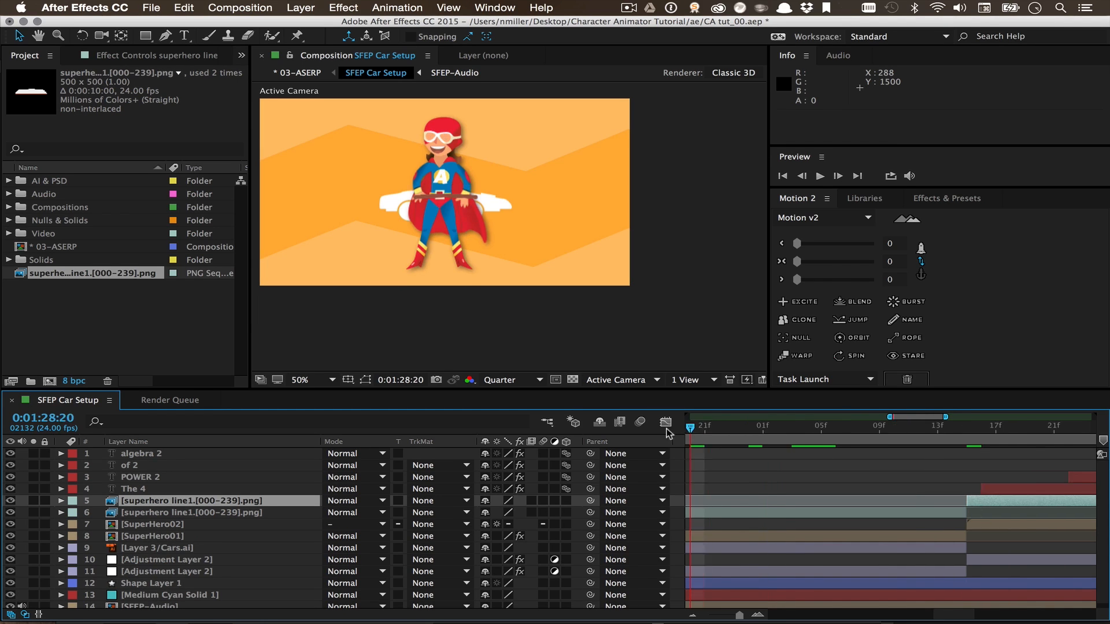
left_click_drag(952, 480, 1084, 497)
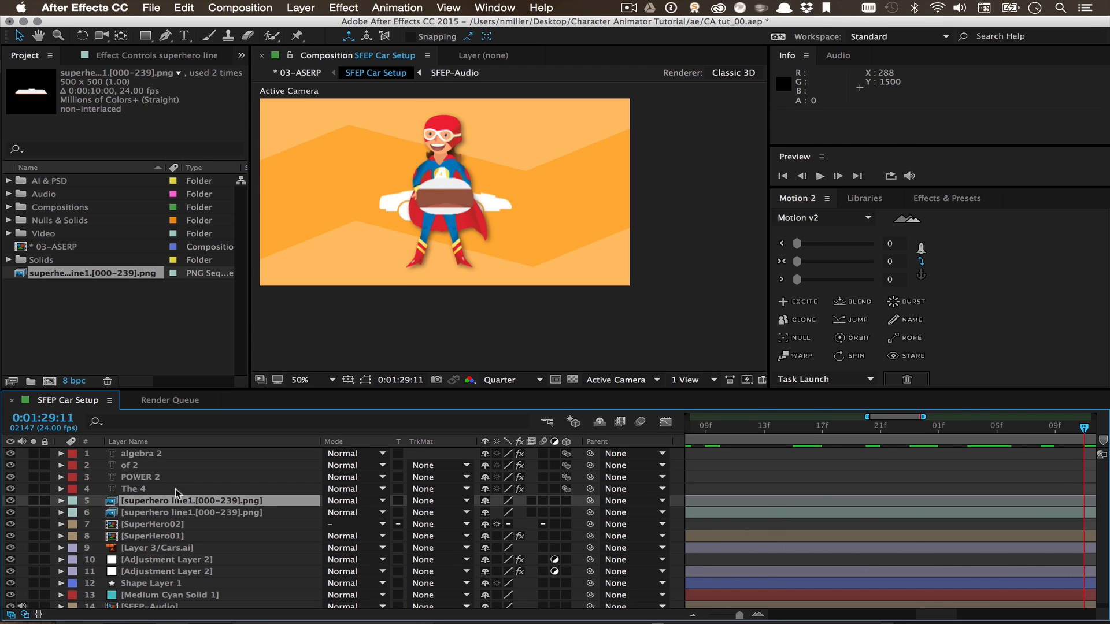
left_click(161, 514)
left_click(172, 537)
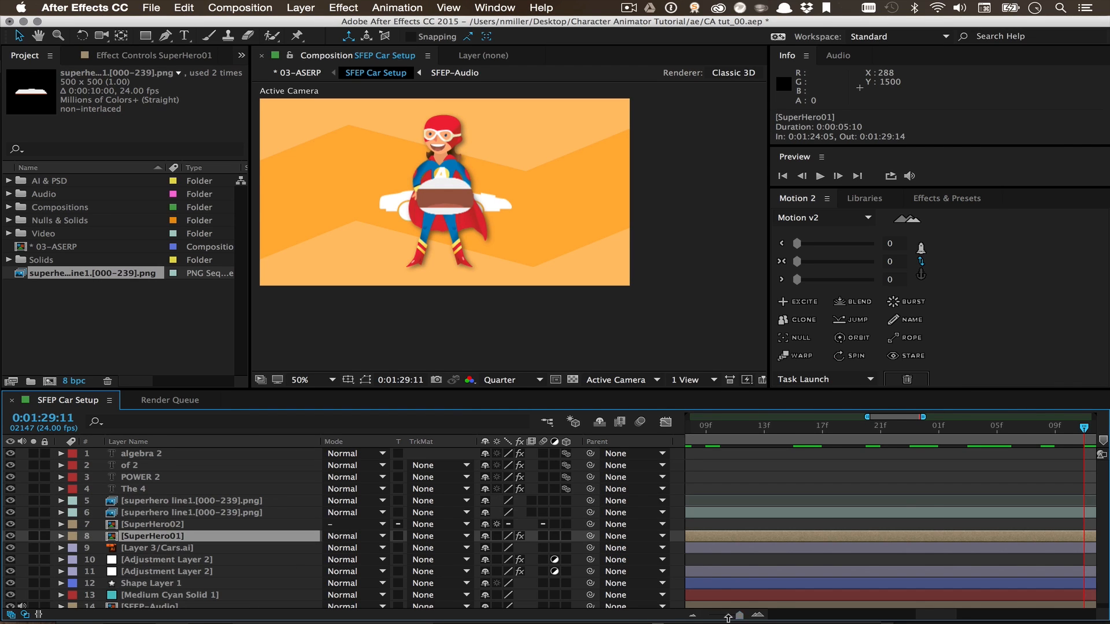
left_click_drag(727, 616, 721, 615)
left_click(917, 431)
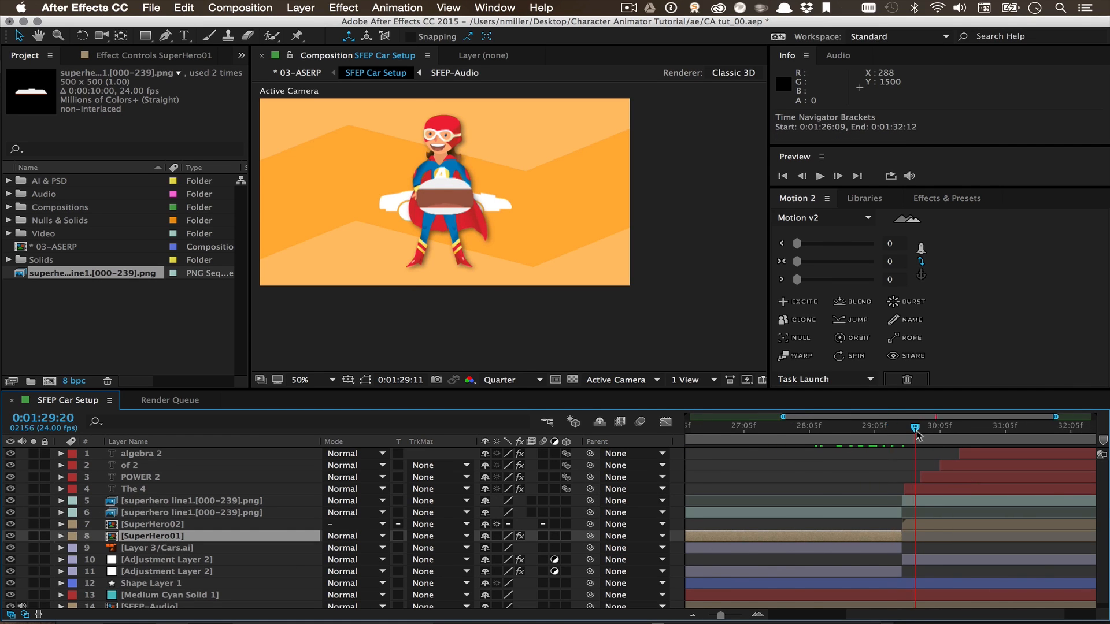
left_click_drag(762, 433, 340, 418)
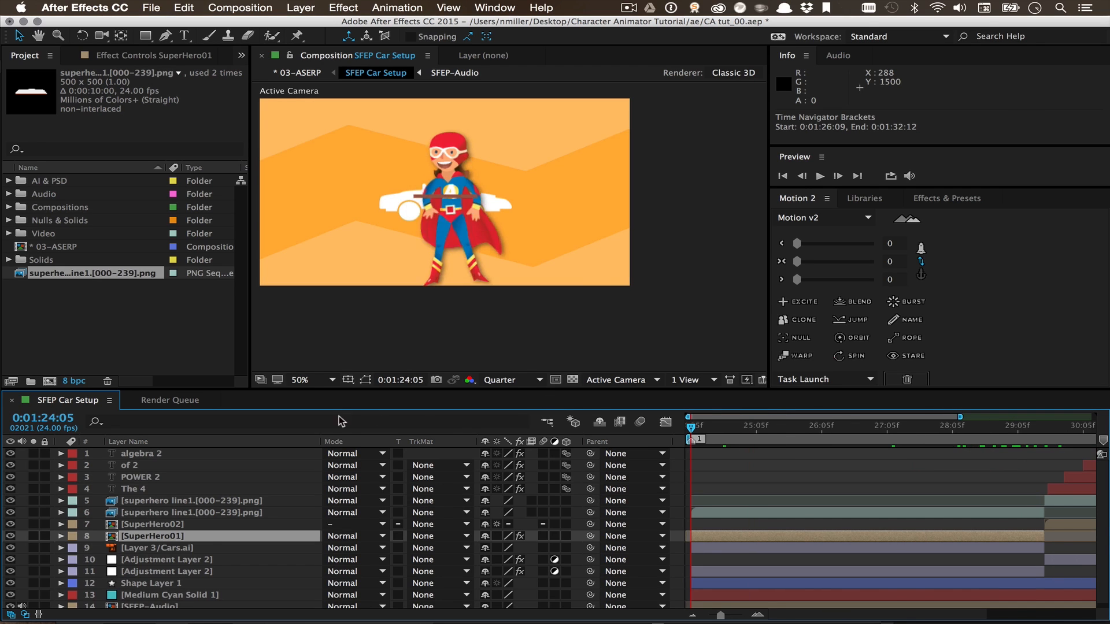
left_click(156, 514)
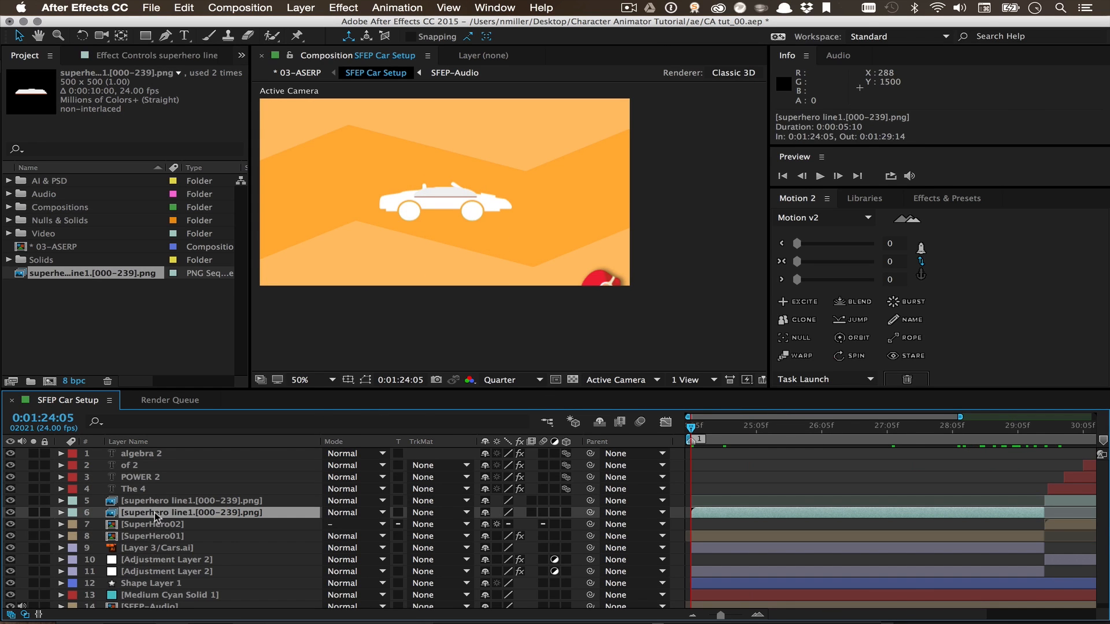
key("Delete")
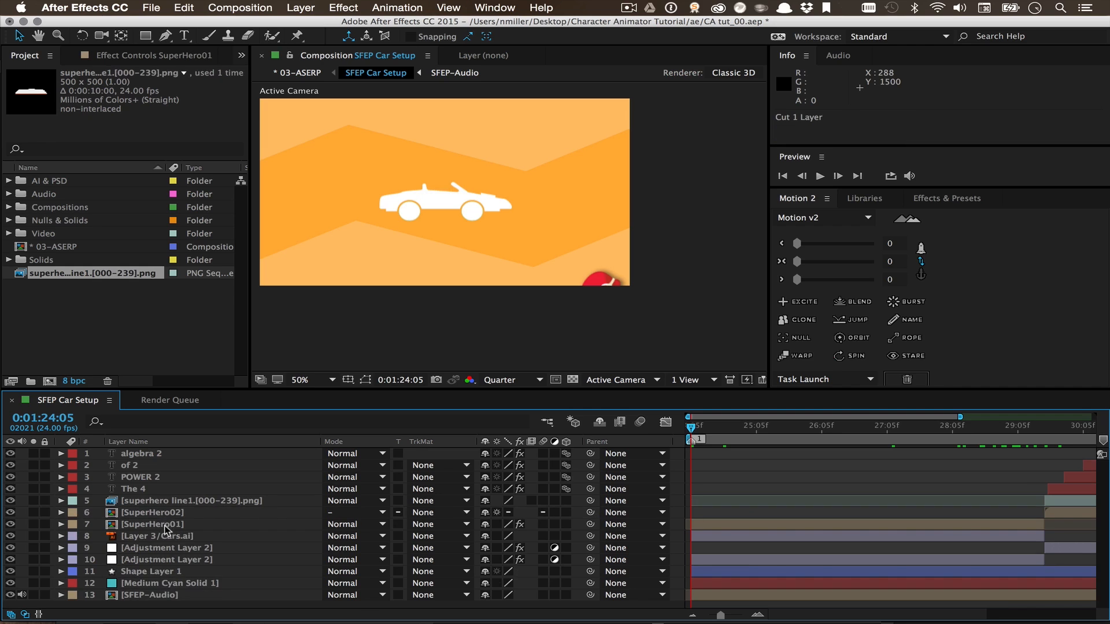
- Open the SuperHero01 composition and paste the cut mouth sequence in as the topmost layer
left_click(159, 525)
double_click(159, 525)
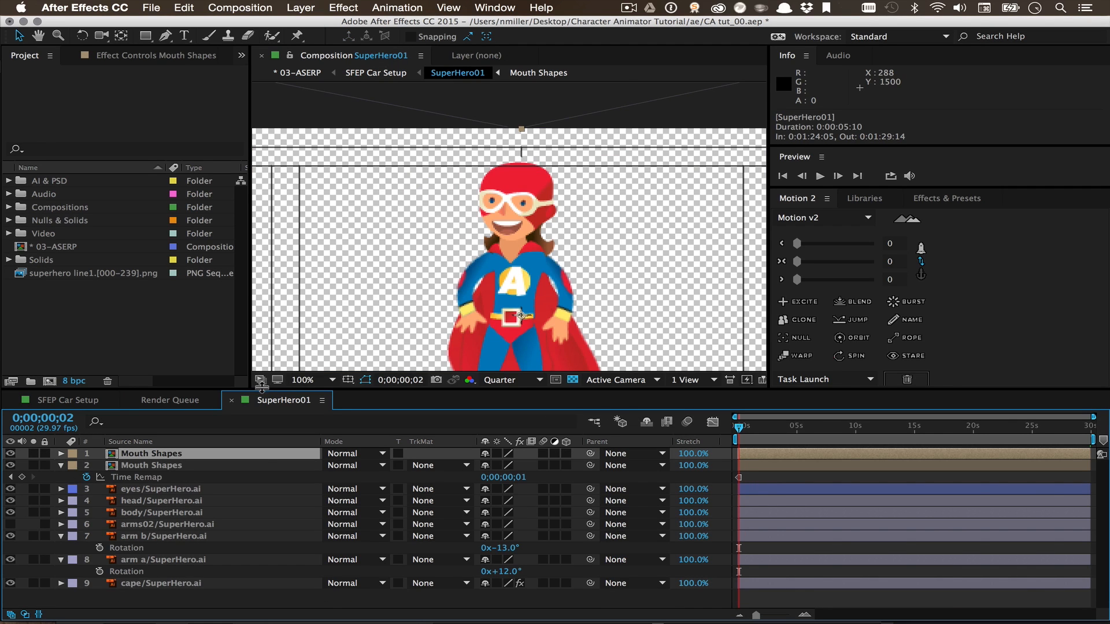
key("super+v")
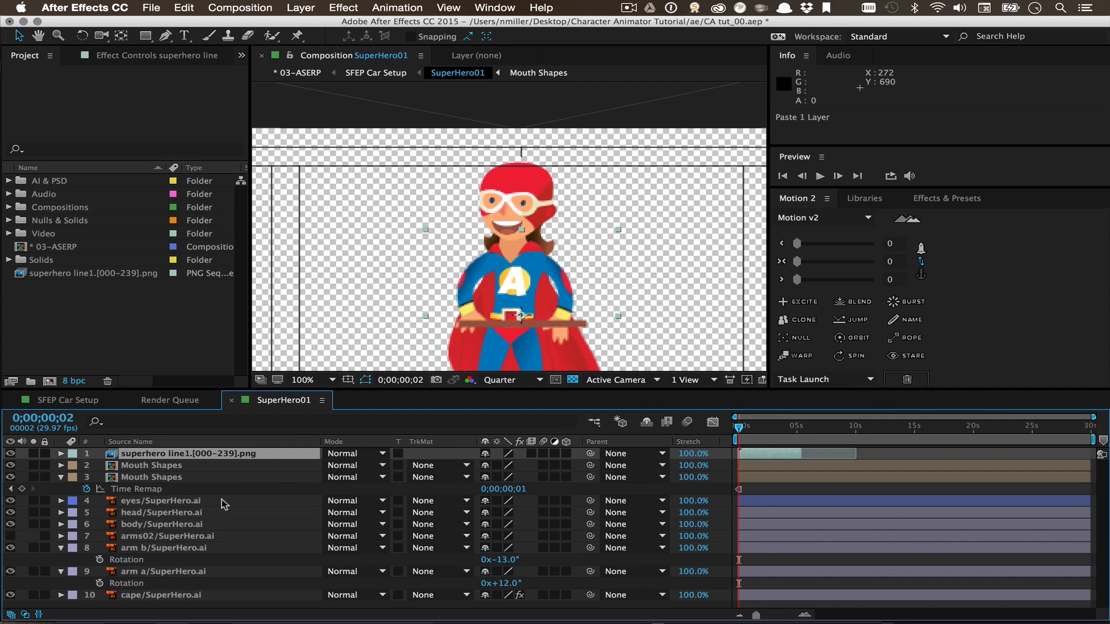
- Reveal the pasted superhero line1 layer's Scale and set it to 33%
left_click(505, 372)
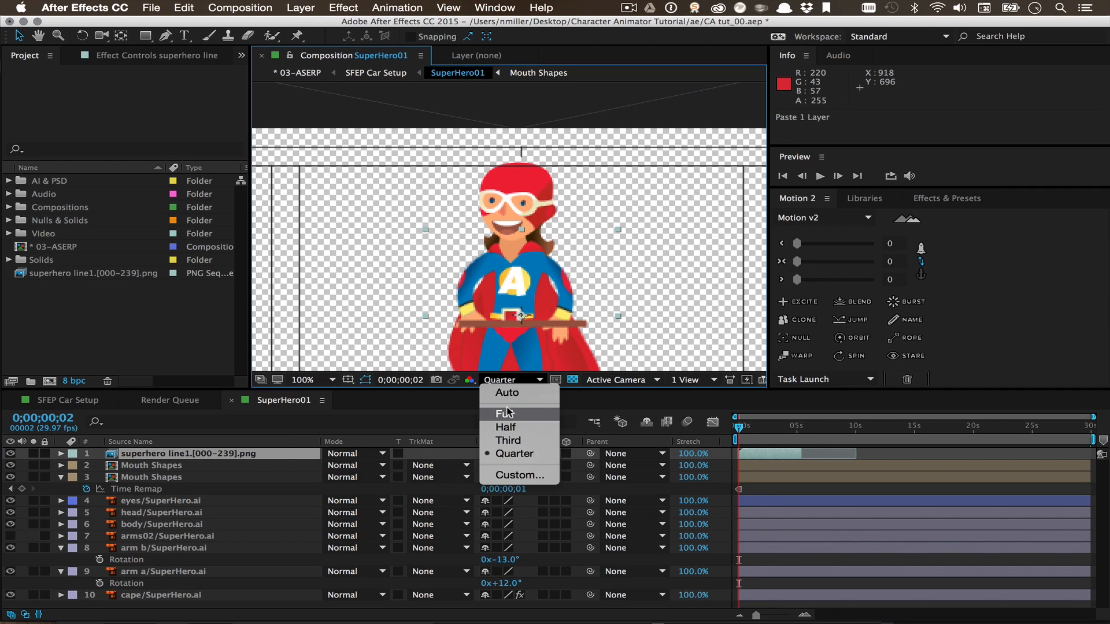
left_click(156, 460)
key("s")
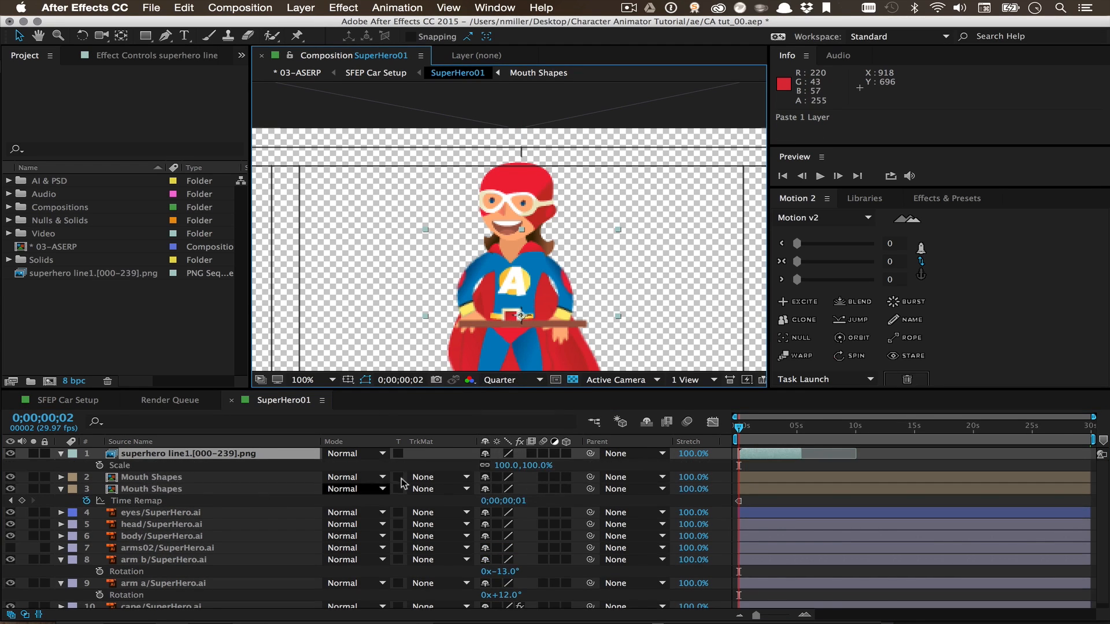
left_click_drag(508, 471, 447, 457)
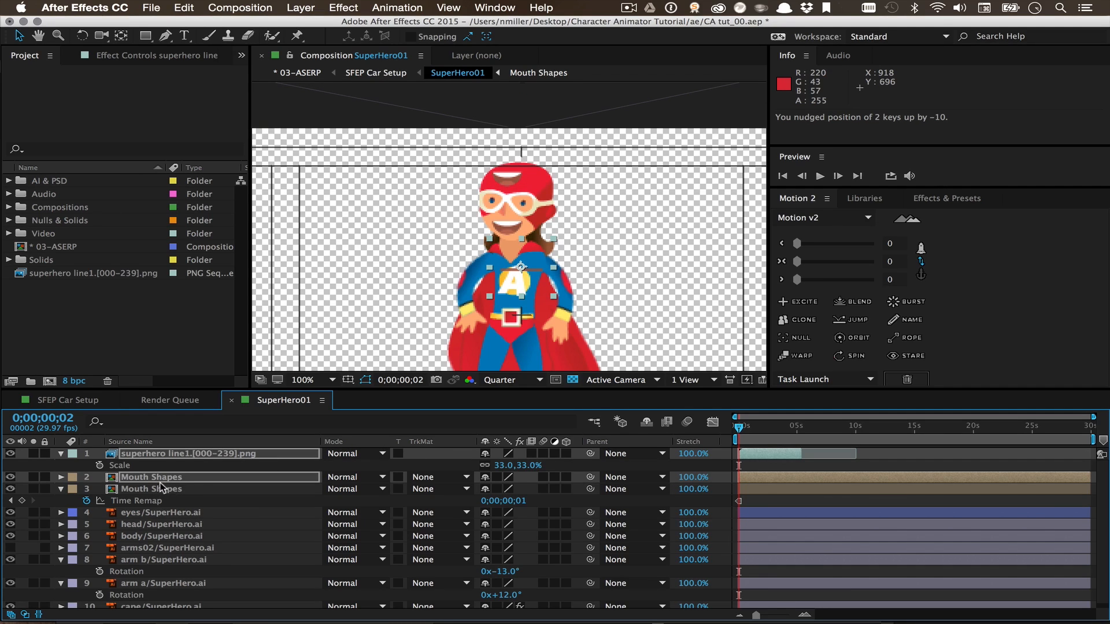
- Undo the position nudges and delete the extra Mouth Shapes layer that has no time remapping
key("super+z")
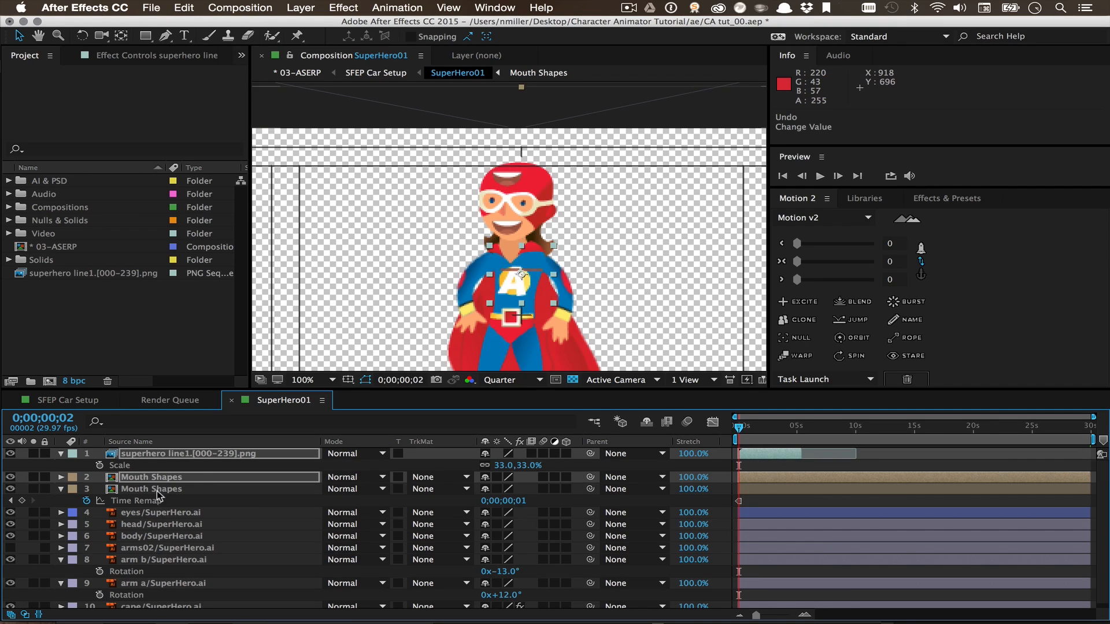
left_click(149, 491)
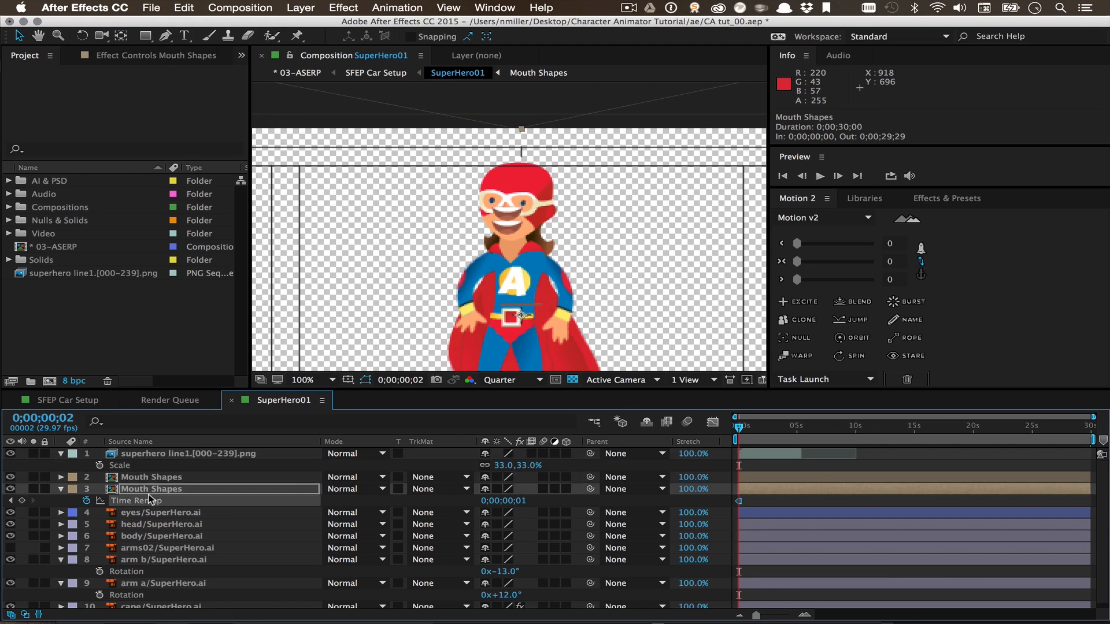
left_click(142, 480)
key("Delete")
- Move the superhero line1 mouth up and slightly left onto the character's face, to position 940, 280
left_click(155, 455)
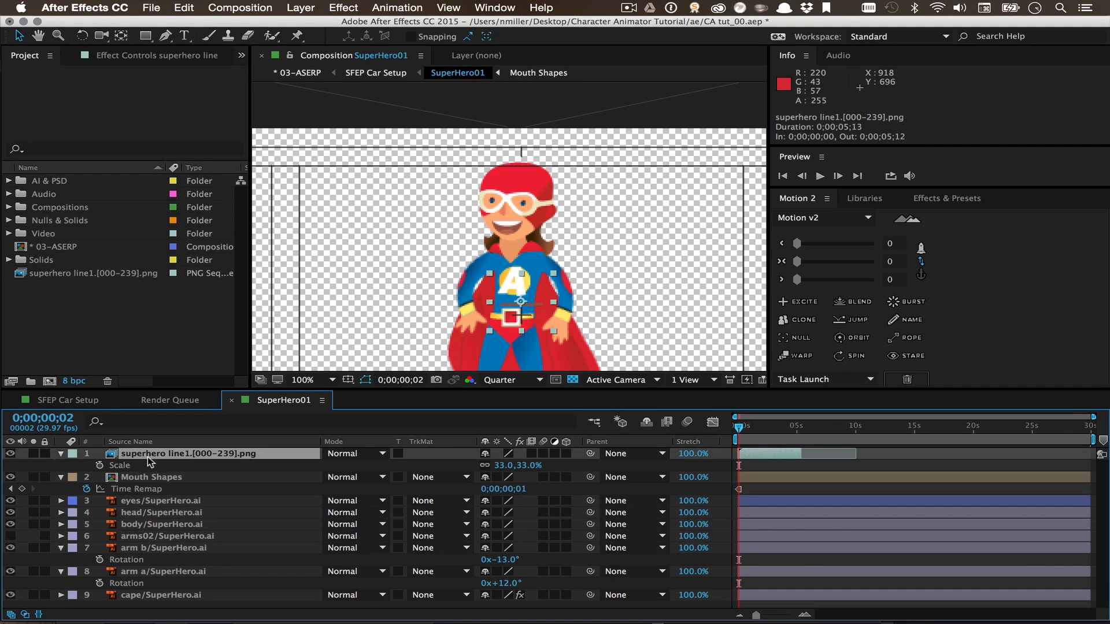
key("shift+Up")
key("shift+Up")
key("shift+Up")
key("shift+Up")
key("shift+Up")
key("shift+Up")
key("shift+Up")
key("shift+Up")
key("shift+Up")
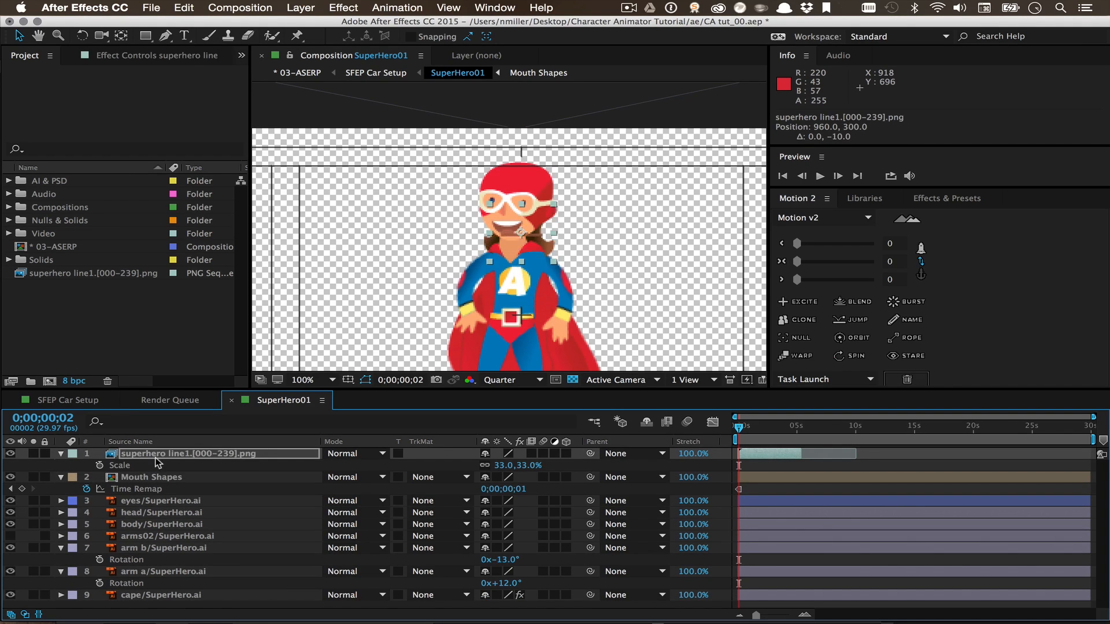
key("shift+Left")
key("shift+Left")
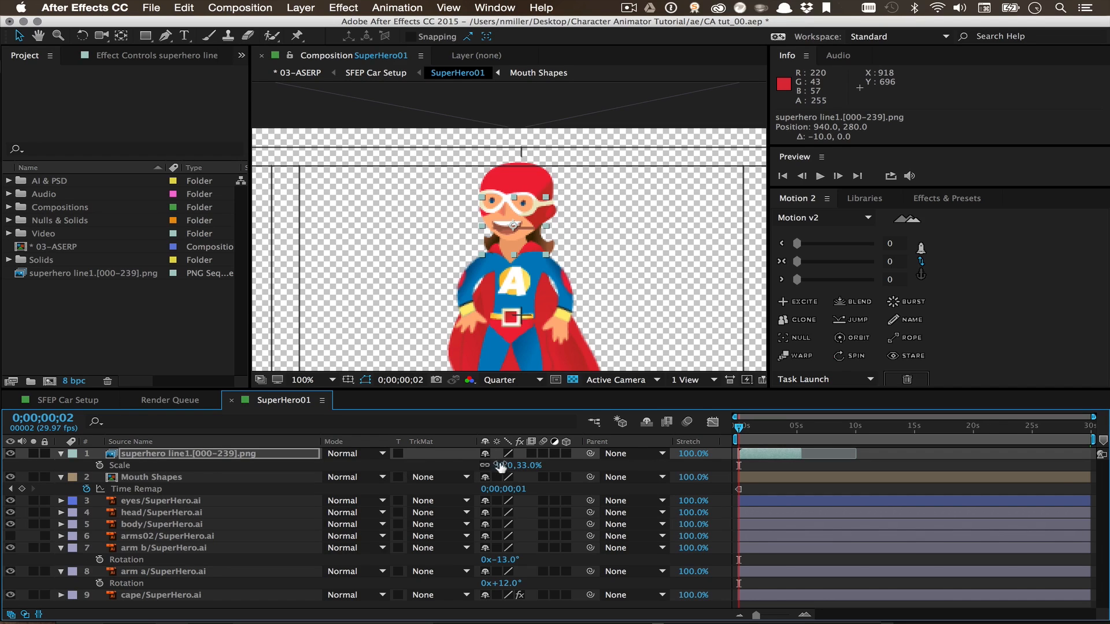
- Scale the superhero line1 mouth down to 21% and fine-tune its horizontal placement to position 924, 280
left_click_drag(502, 465, 482, 465)
key("Right")
key("Right")
key("Right")
key("Right")
key("Right")
key("Right")
key("Right")
key("Right")
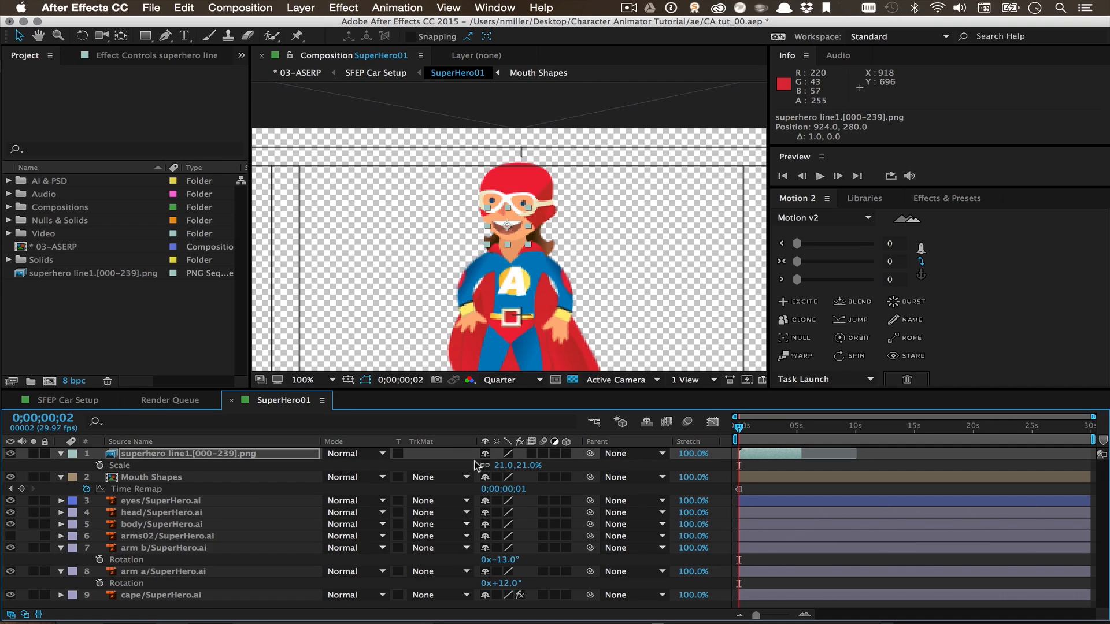
- Hide the original Mouth Shapes layer beneath the new mouth sequence
left_click(163, 500)
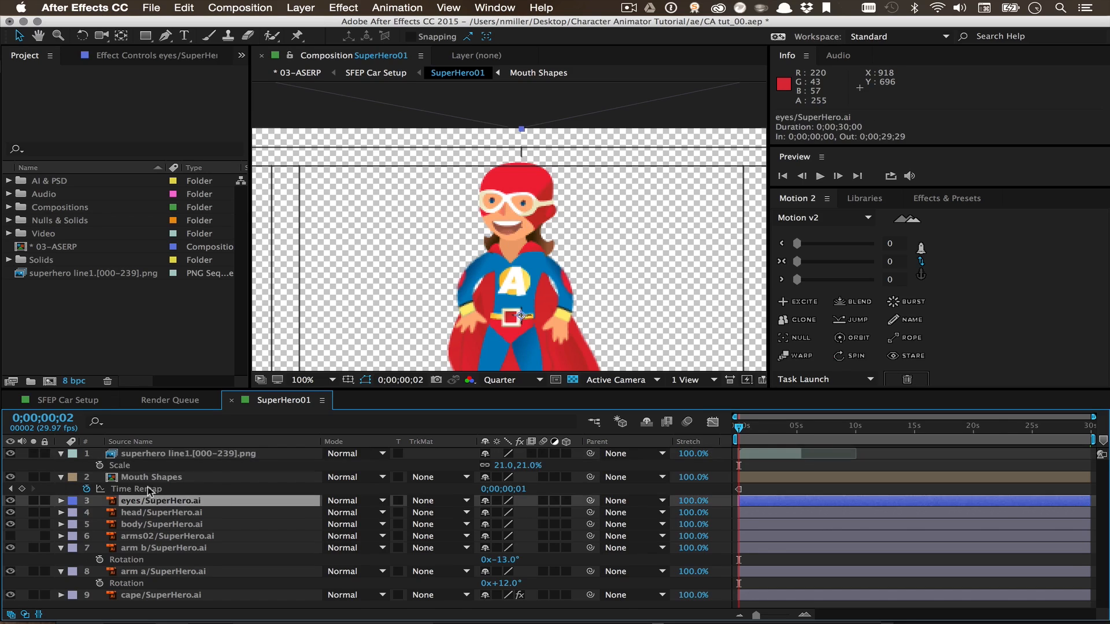
left_click(149, 478)
left_click(11, 477)
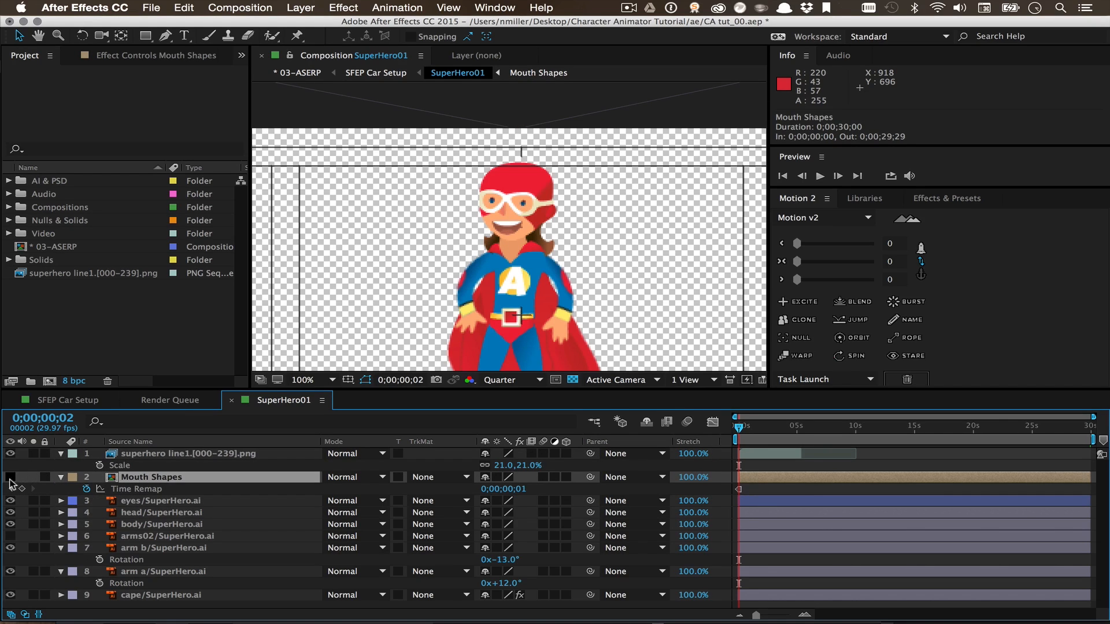
- Toggle the Mouth Shapes layer's visibility to compare it with the new mouth, leave it hidden, and return to the first frame
left_click(11, 478)
left_click(146, 455)
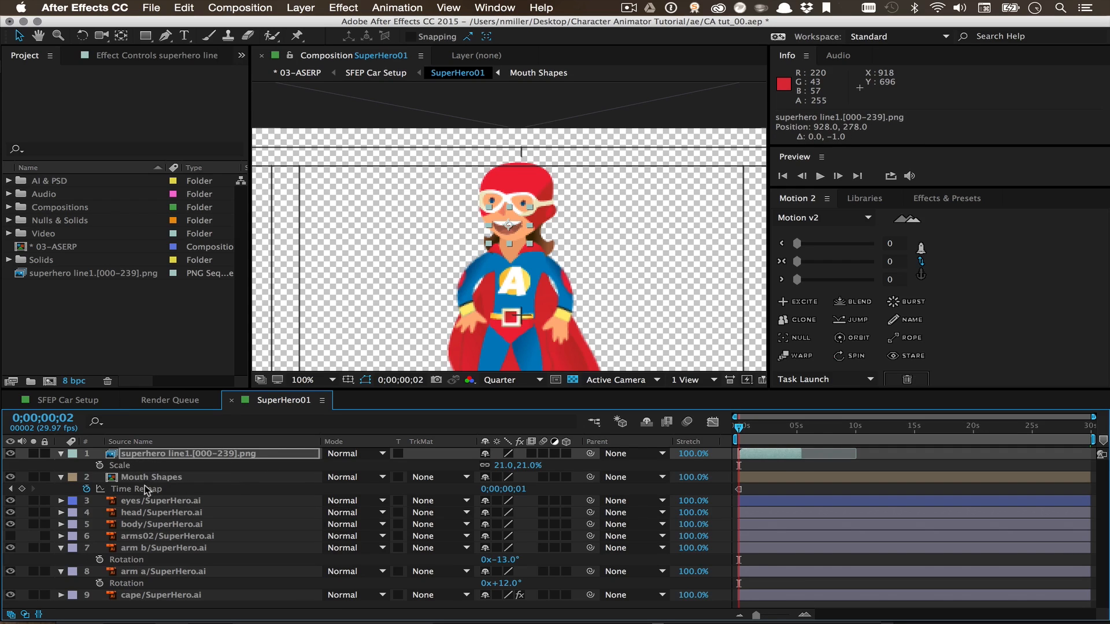
left_click(138, 477)
left_click(11, 477)
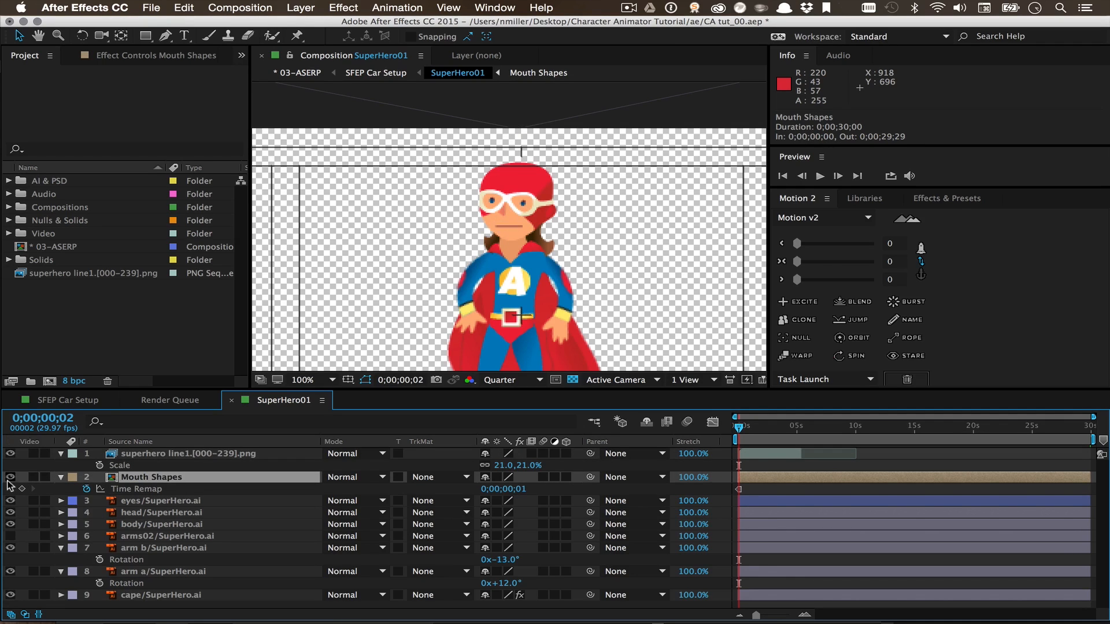
left_click(11, 477)
left_click(776, 426)
left_click_drag(778, 426, 683, 414)
- Expand the superhero line1 layer's transform properties and select its Position and Scale
left_click(133, 453)
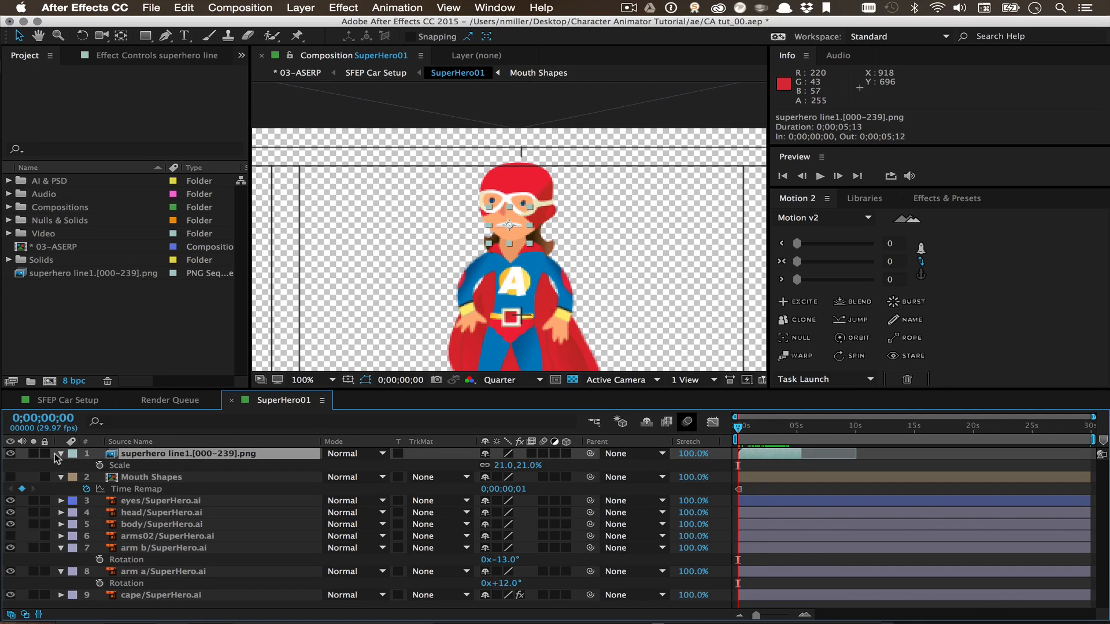
left_click(60, 453)
left_click(60, 454)
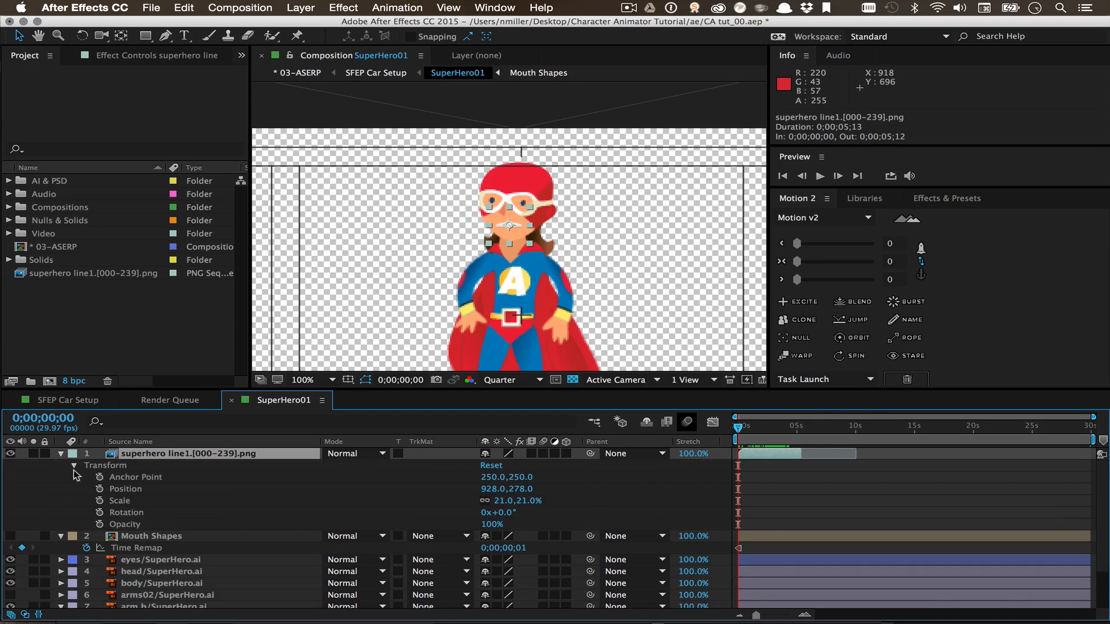
left_click(123, 490)
left_click(118, 502, "shift")
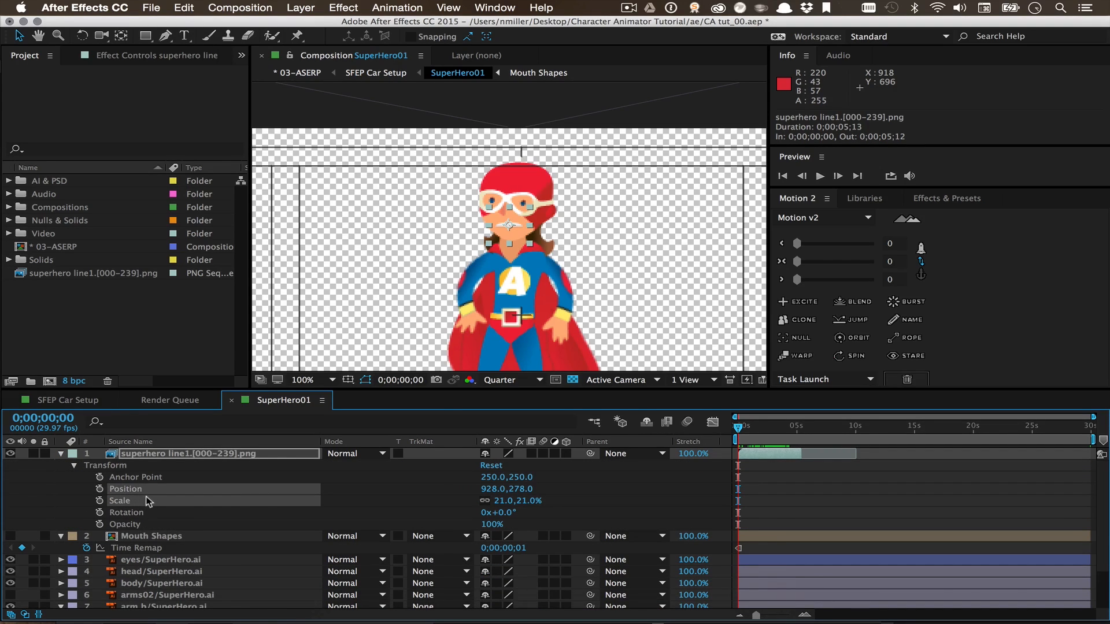
- Go to the SFEP Car Setup composition and select the superhero line1 sequence layer at 0:01:29:16
key("Tab")
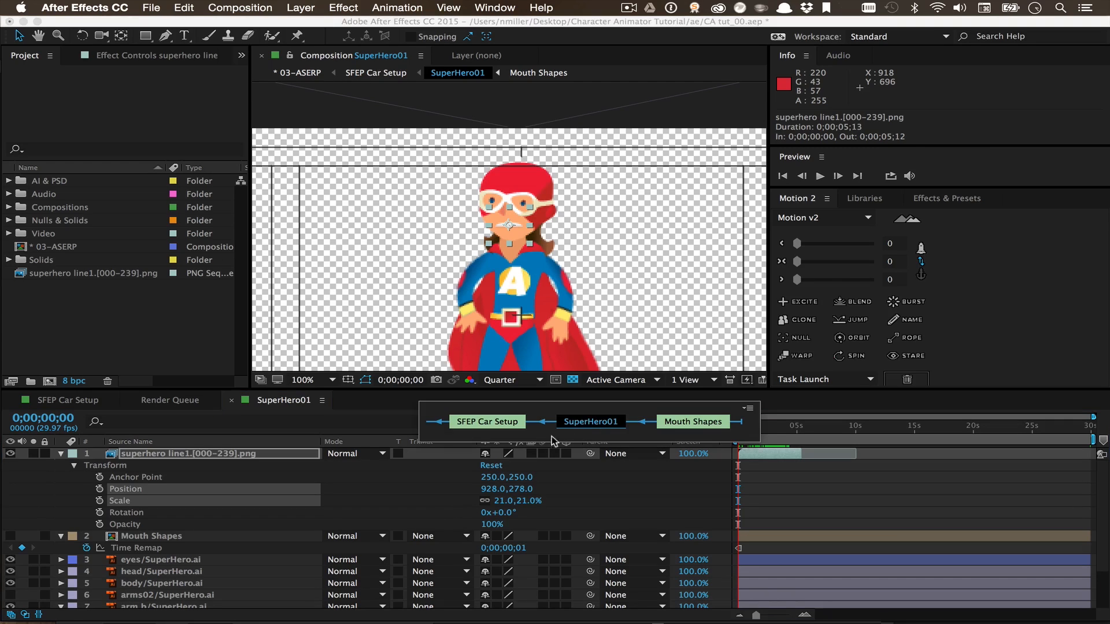
left_click(585, 426)
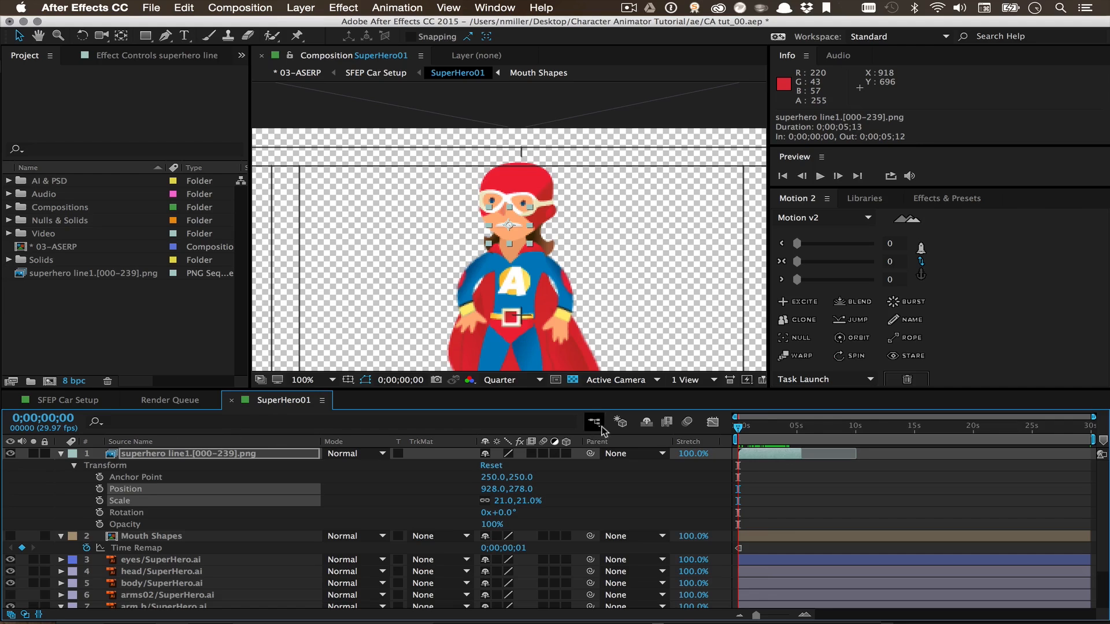
key("Tab")
left_click(511, 425)
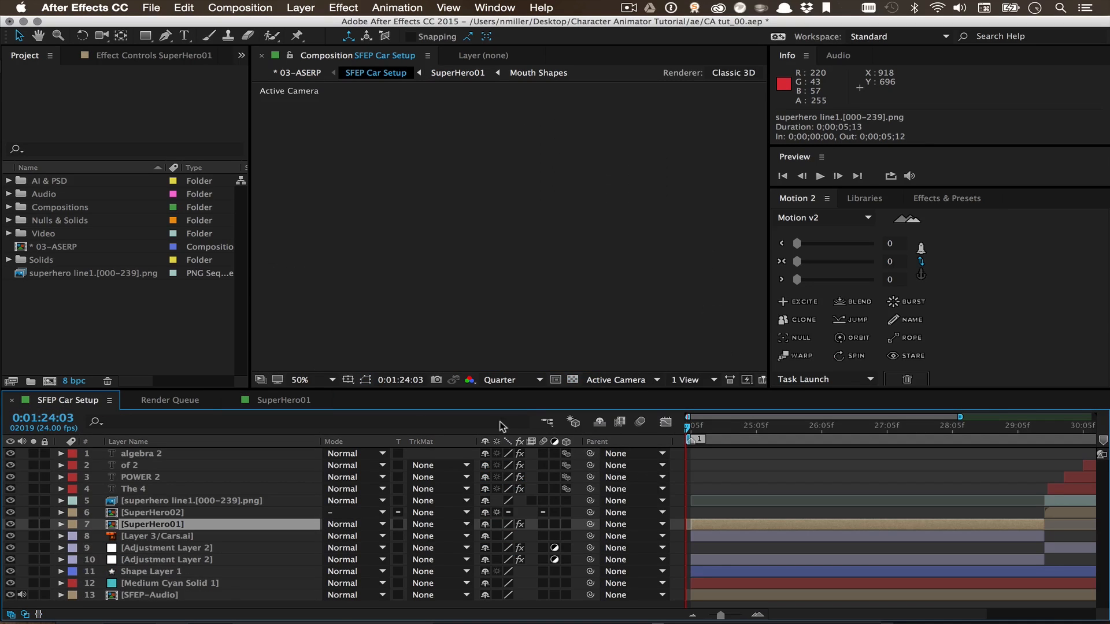
left_click(1045, 429)
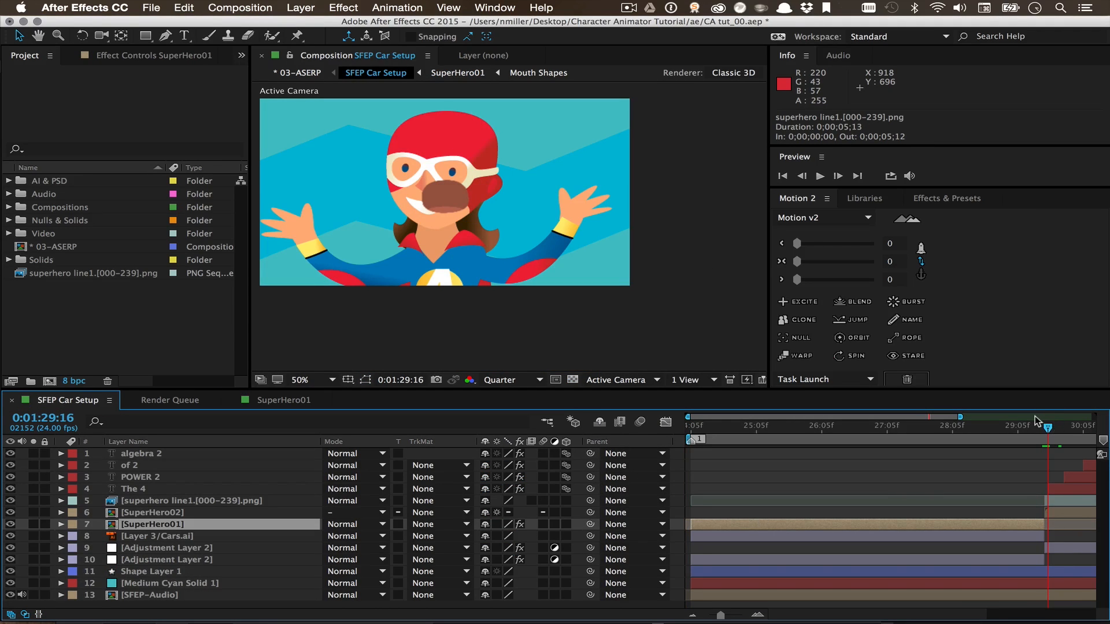
left_click(148, 501)
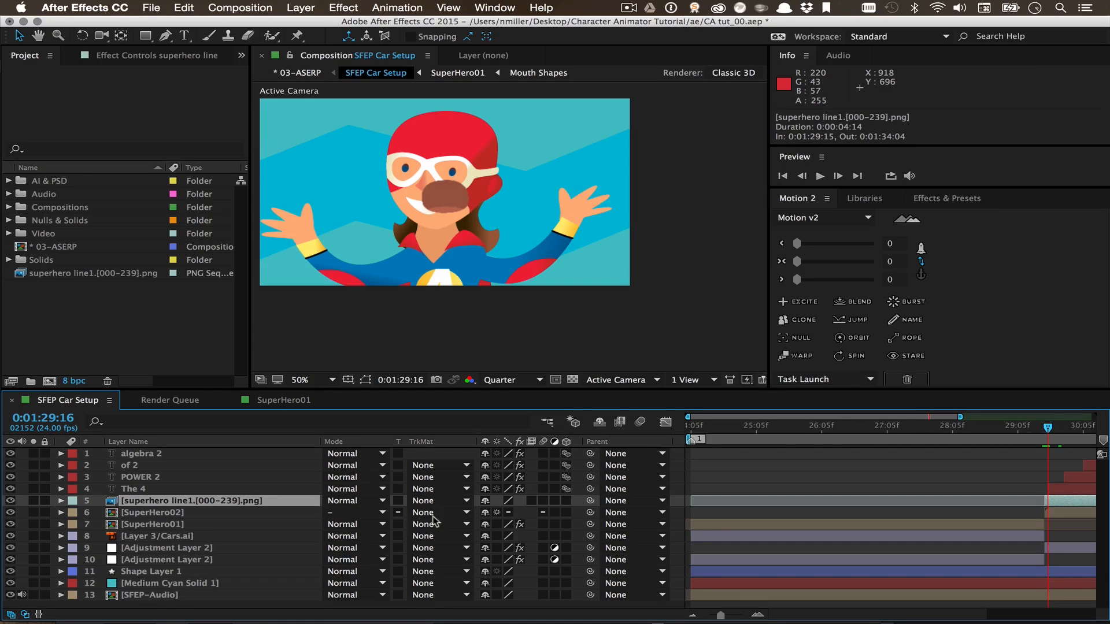
- Preview the superhero's mouth animation in SFEP Car Setup from 0:01:24:05, then go to 0:01:24:20
left_click_drag(1045, 427, 395, 447)
left_click_drag(709, 429, 586, 434)
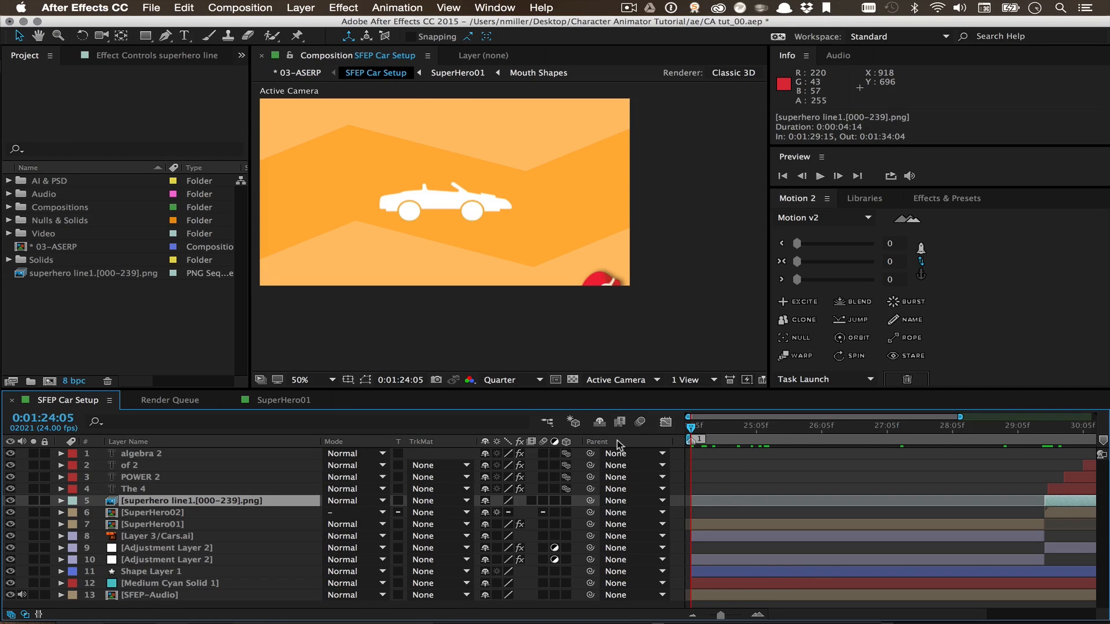
key("space")
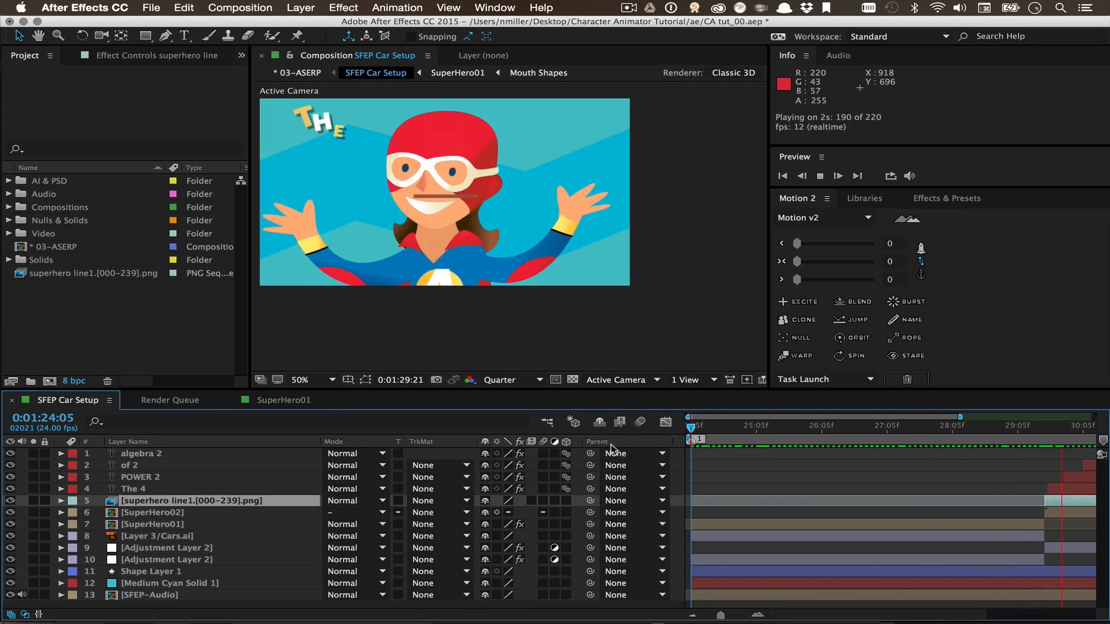
left_click(731, 428)
mouse_move(732, 428)
left_mouse_down()
mouse_move(755, 425)
mouse_move(742, 433)
mouse_move(764, 438)
mouse_move(732, 431)
left_mouse_up()
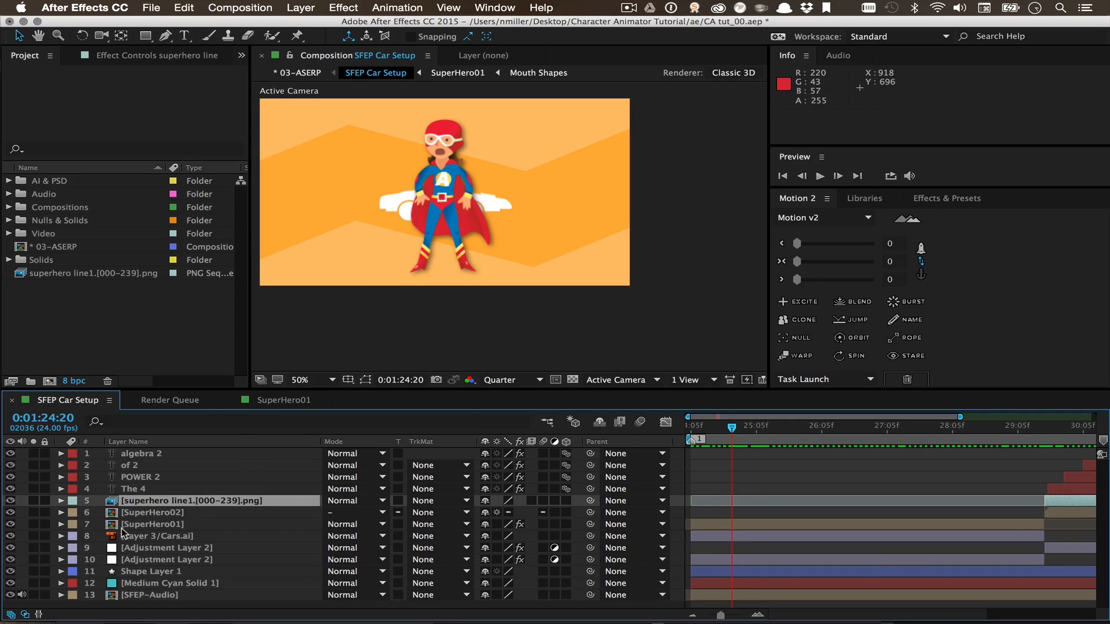
- Open the SuperHero01 composition and examine the start of the superhero line1 layer at frame level
double_click(124, 525)
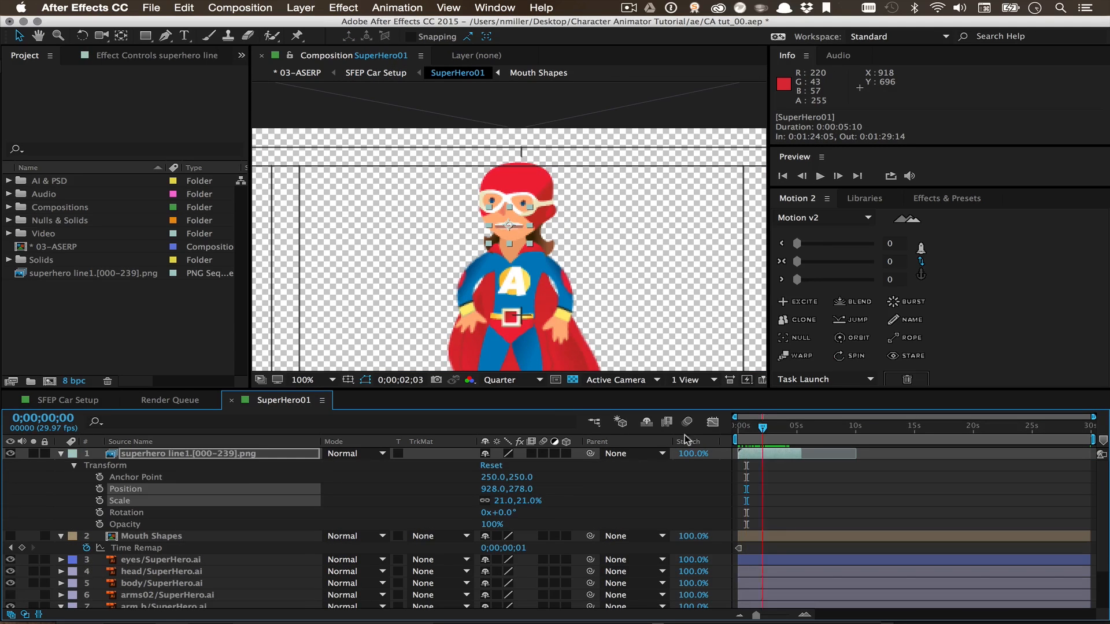
left_click(804, 615)
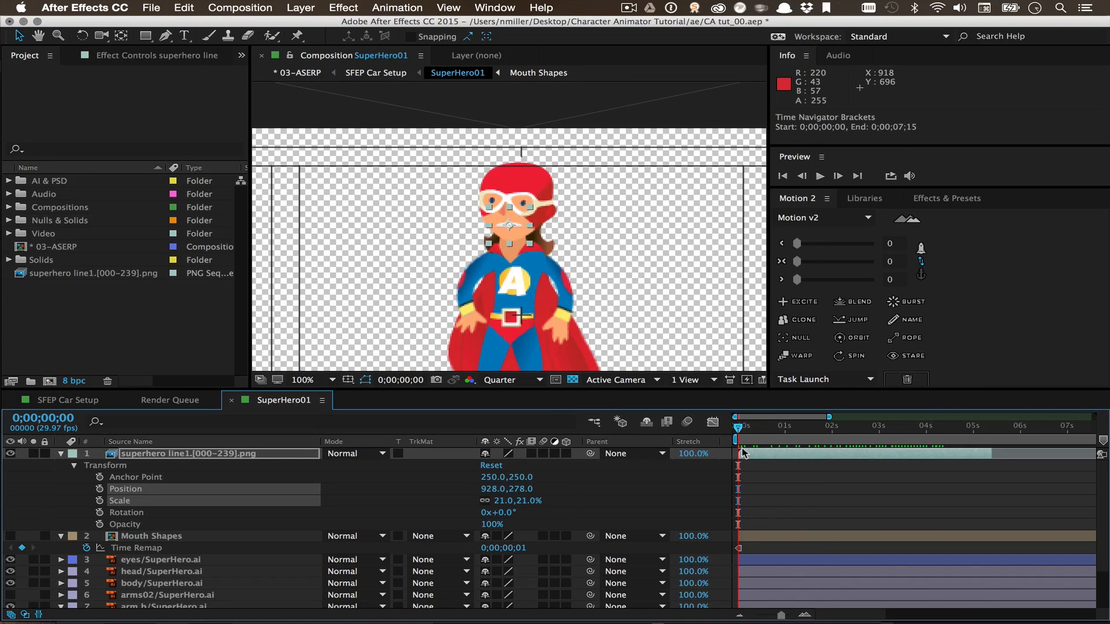
left_click_drag(743, 450, 744, 455)
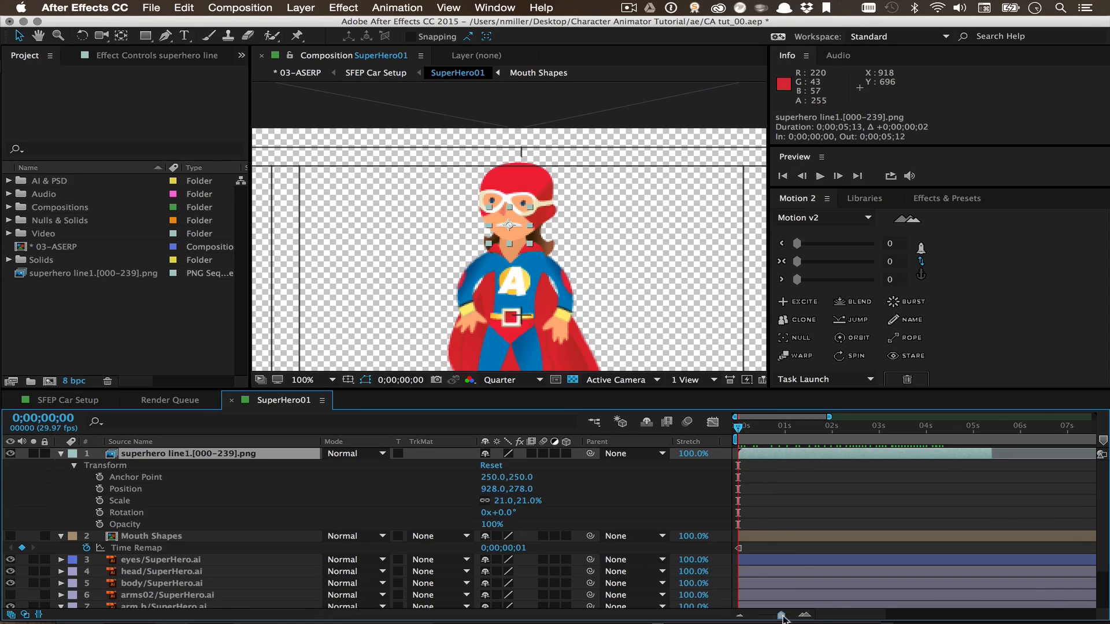
left_click_drag(781, 616, 790, 617)
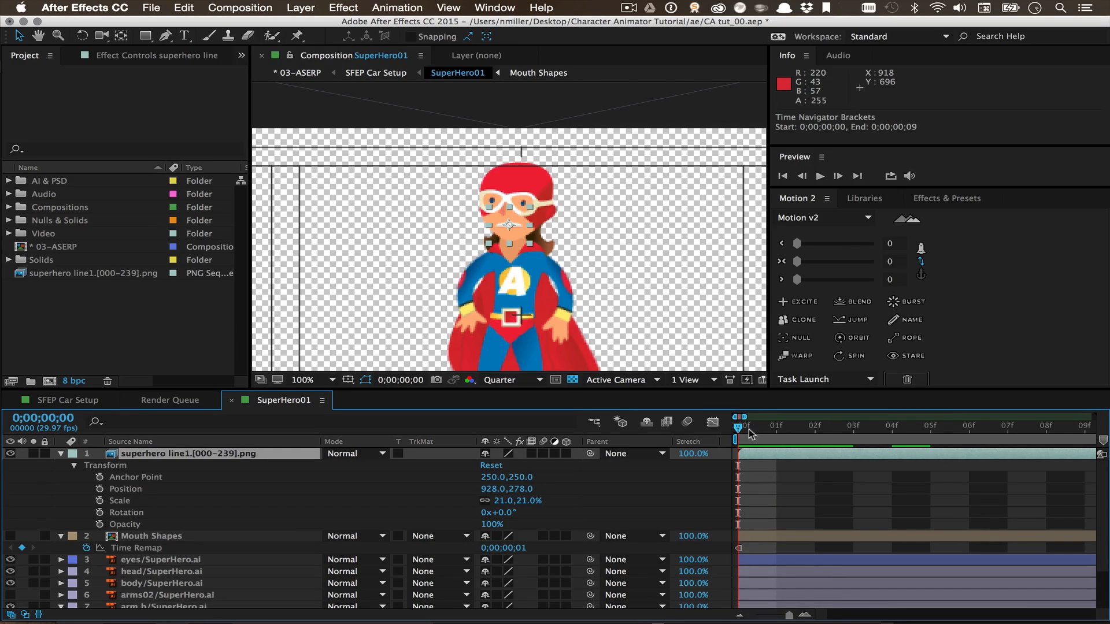
left_click_drag(756, 430, 700, 418)
left_click(754, 461)
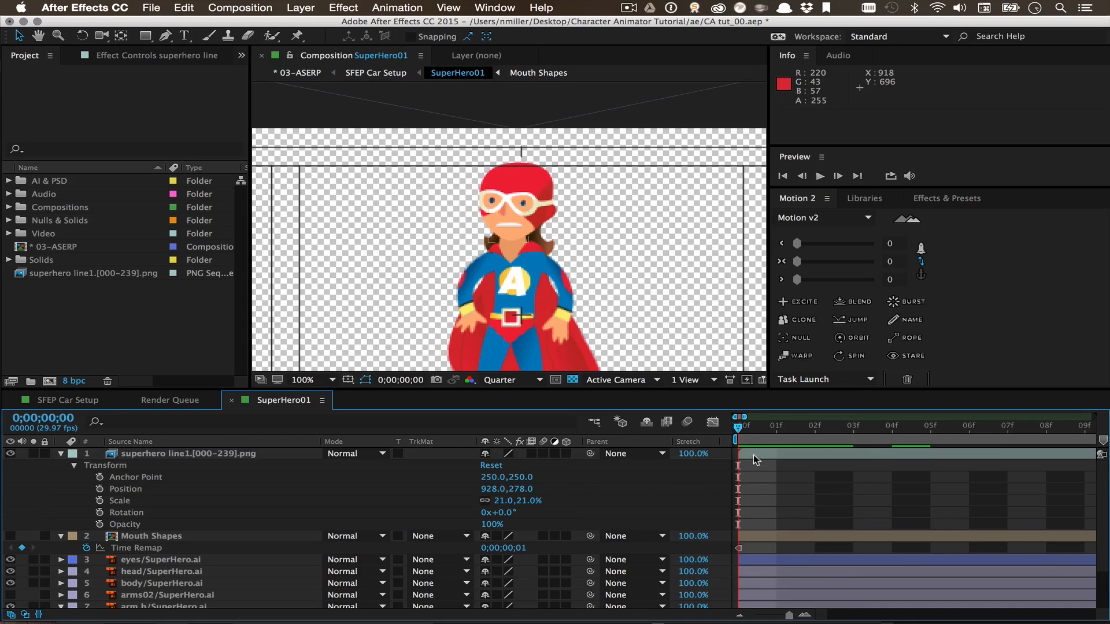
left_click(754, 457)
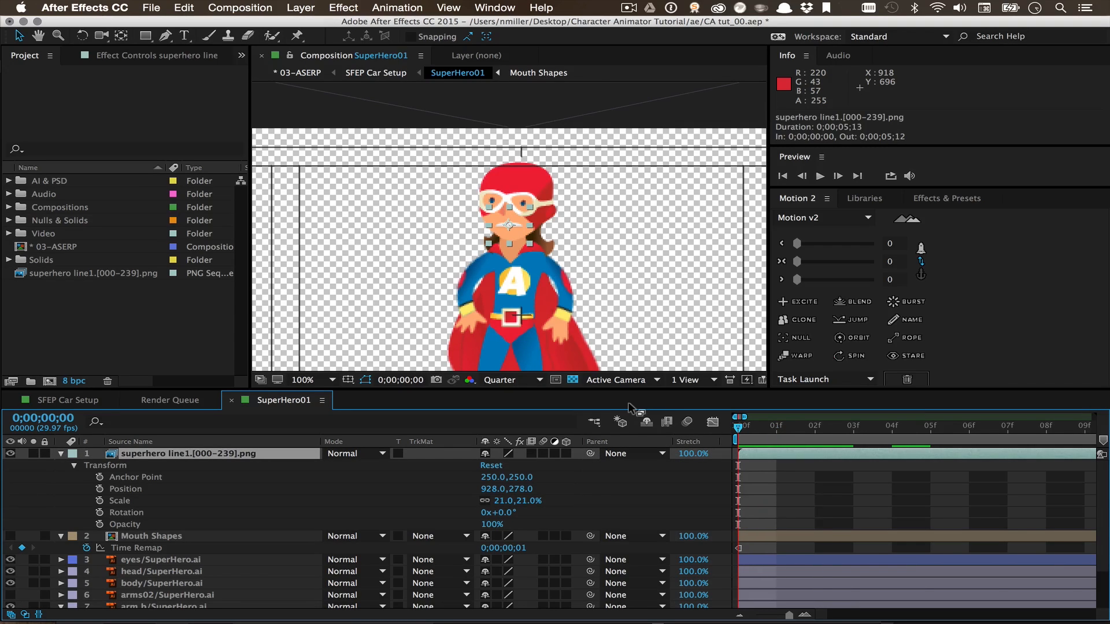
- Cut the superhero line1 sequence layer from the SFEP Car Setup composition with the playhead at 0:01:29:15
key("Tab")
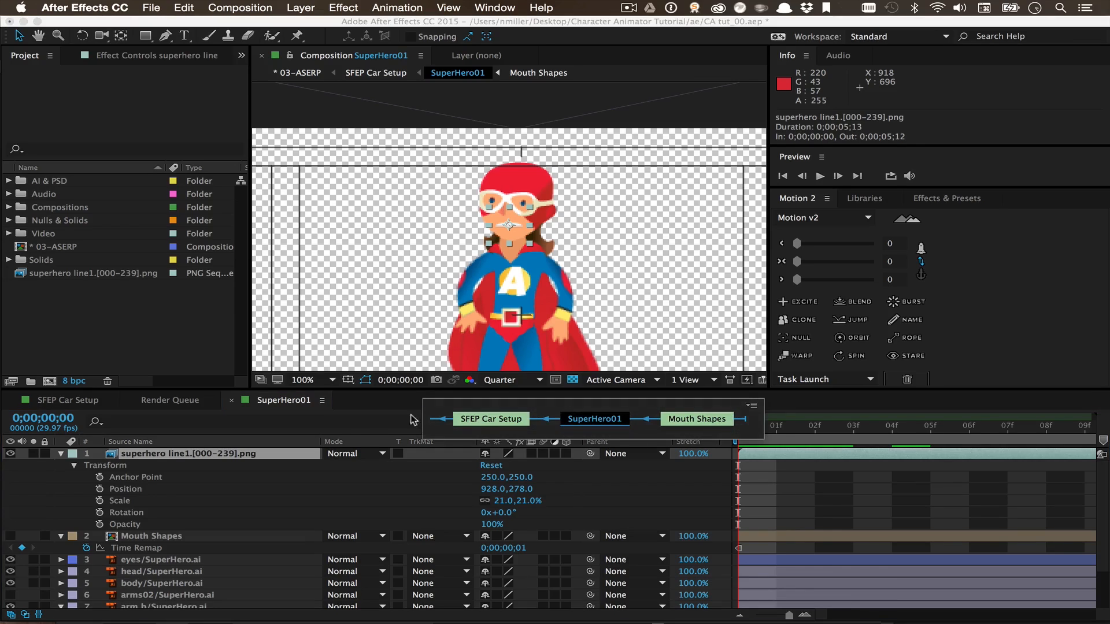
left_click(481, 420)
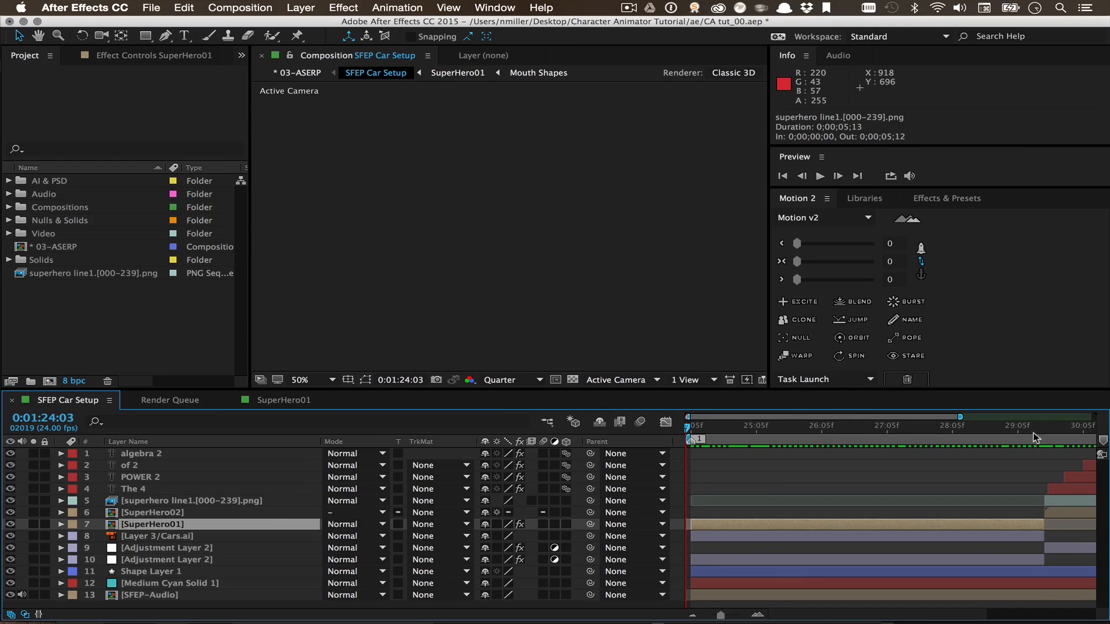
left_click(1044, 428)
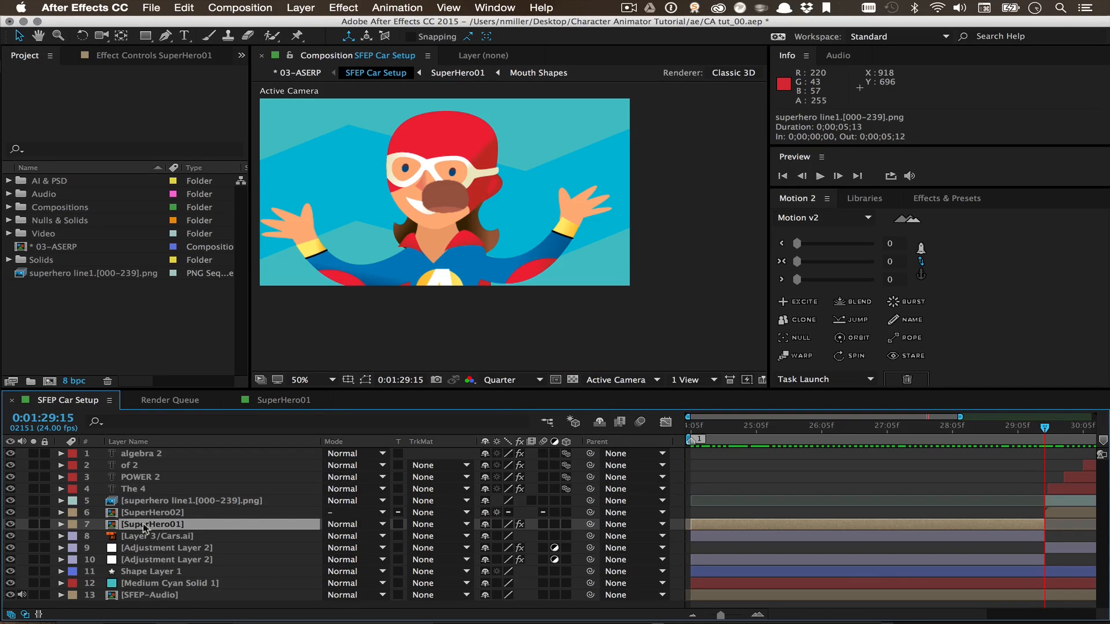
left_click(135, 505)
key("Delete")
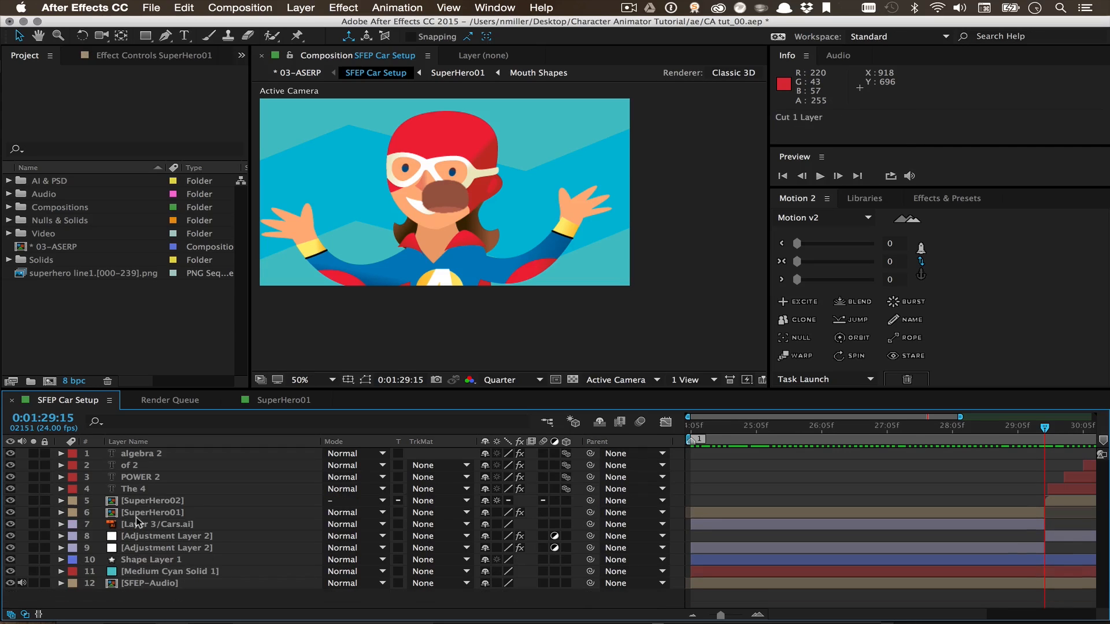
- Open the SuperHero02 precomposition and paste the superhero line1 mouth sequence above the mouth04 layer
left_click(141, 515)
left_click(135, 504)
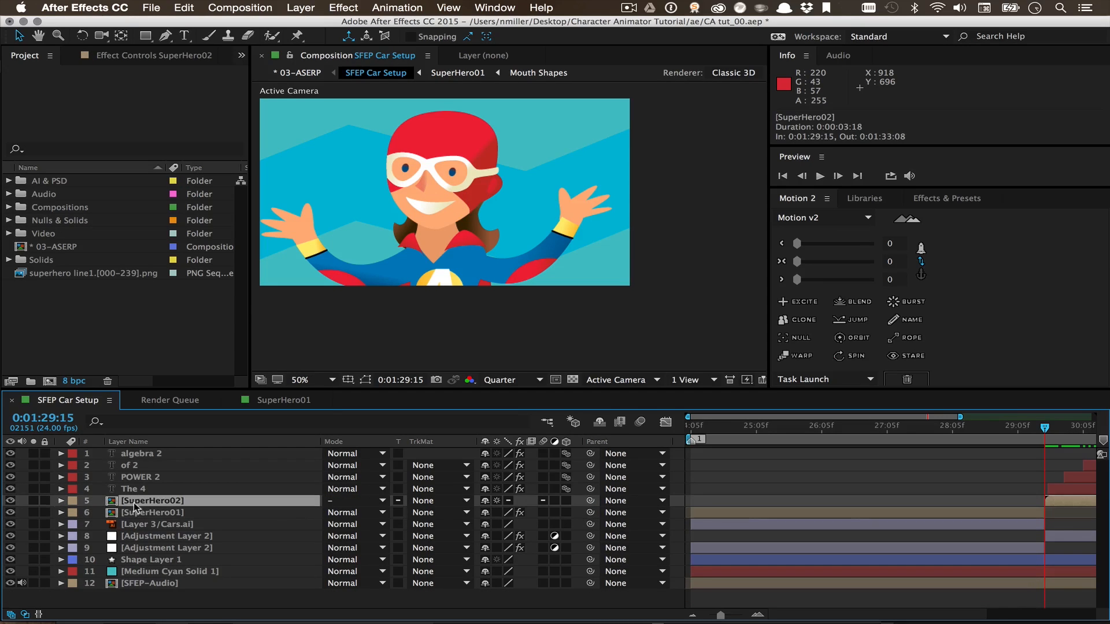
double_click(134, 503)
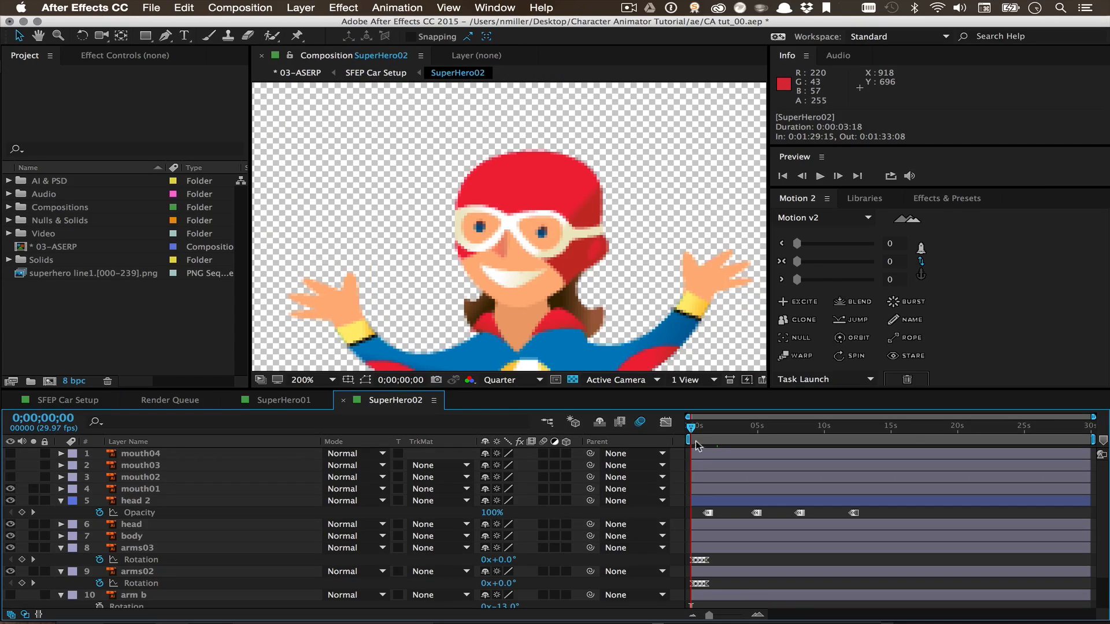
key("super+v")
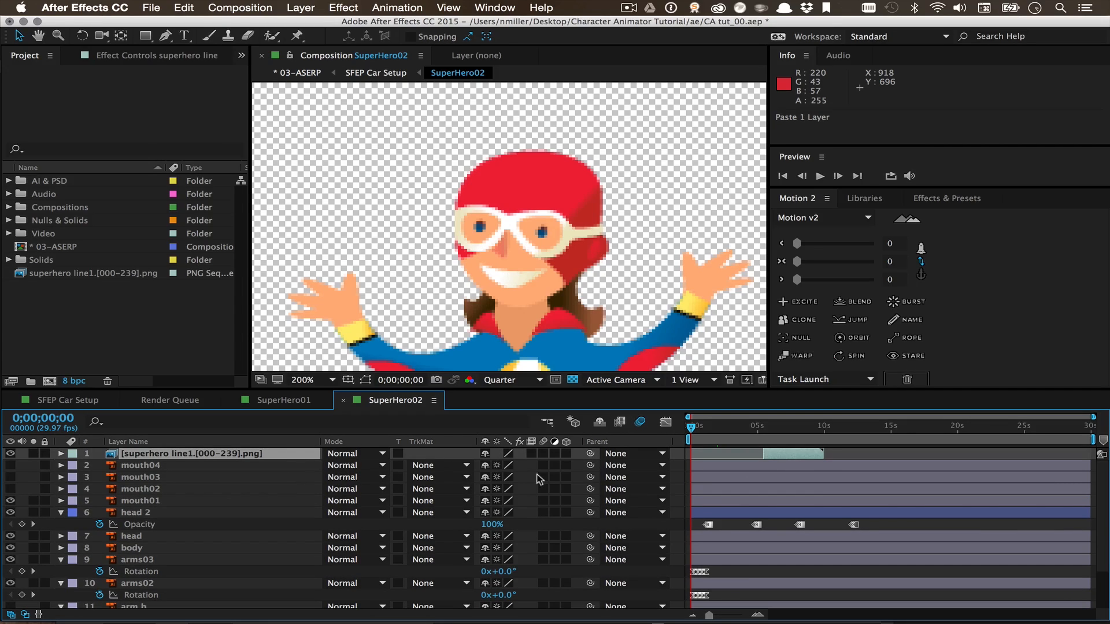
left_click(756, 616)
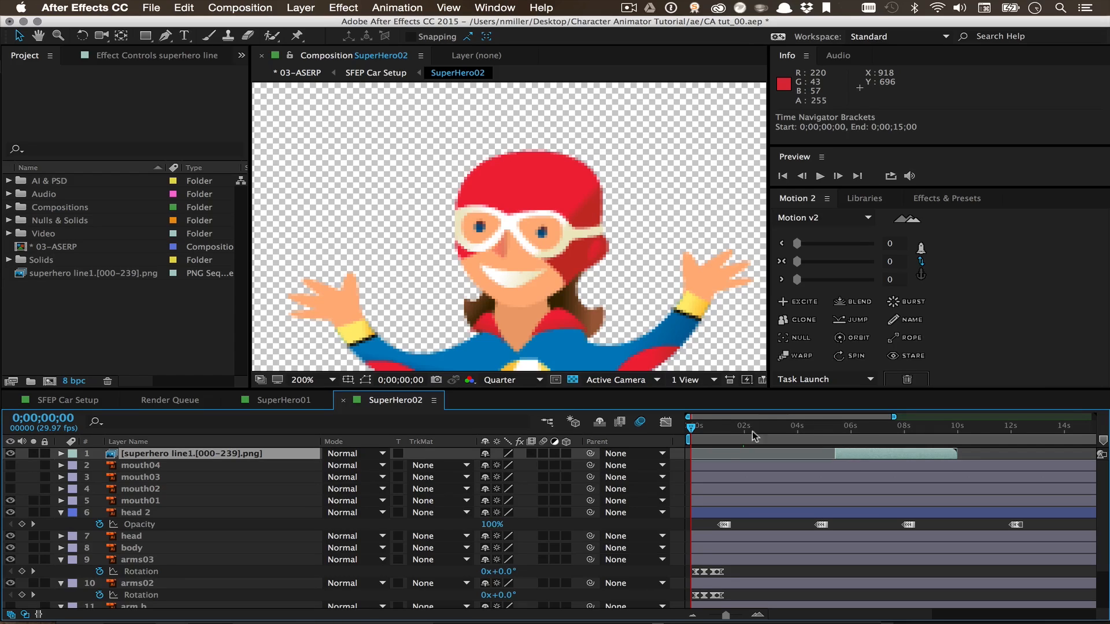
- Switch between SFEP Car Setup and SuperHero02 to compare their playhead times at the start of the SuperHero02 layer
key("Tab")
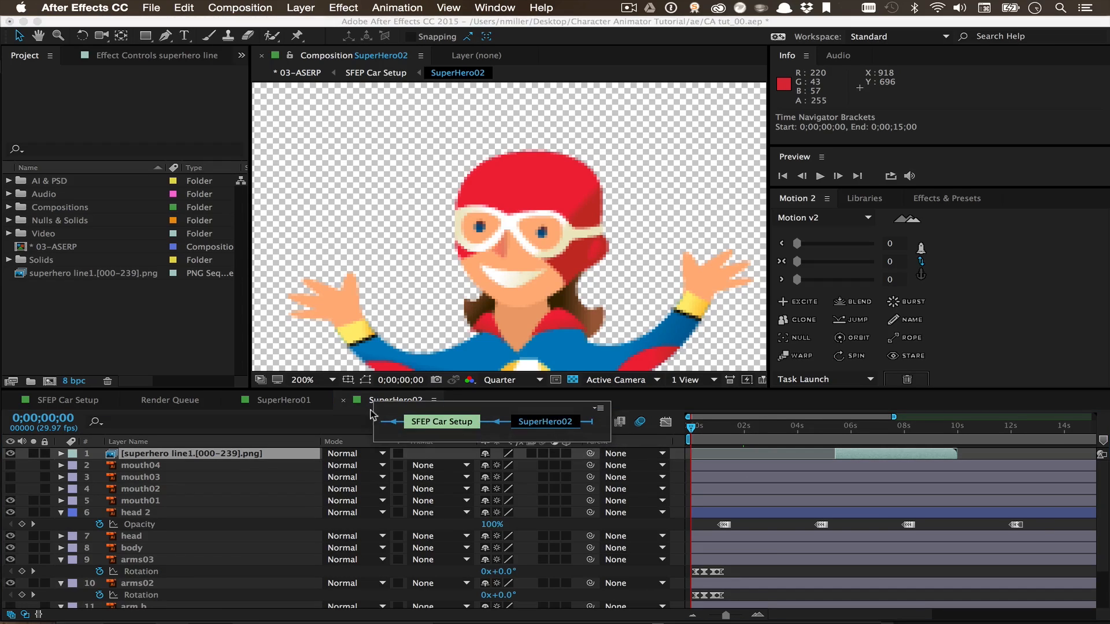
left_click(435, 421)
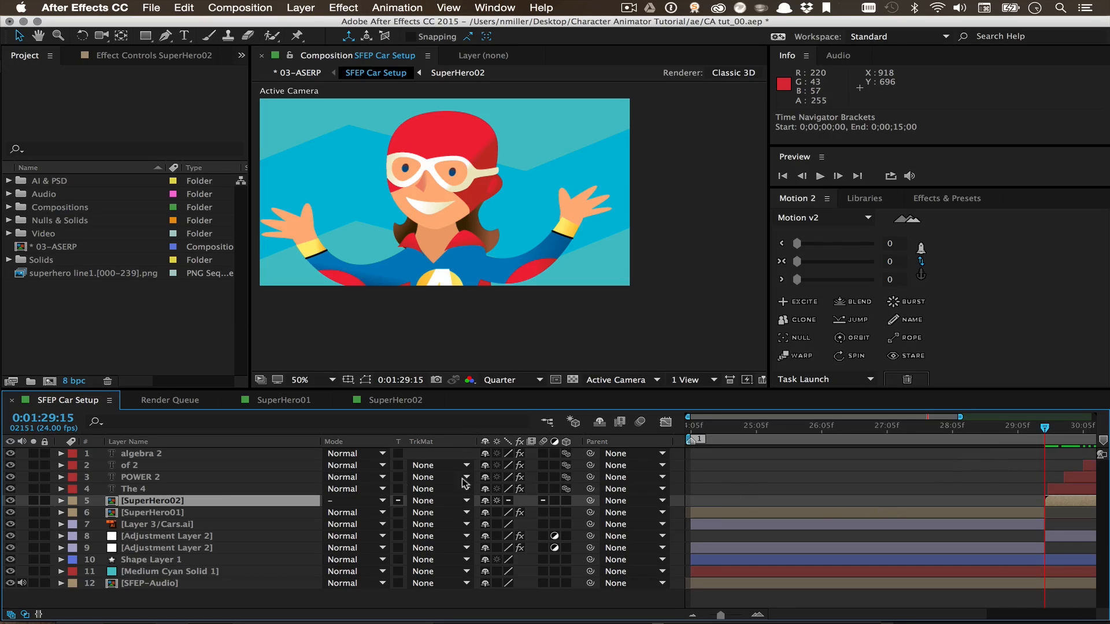
double_click(138, 502)
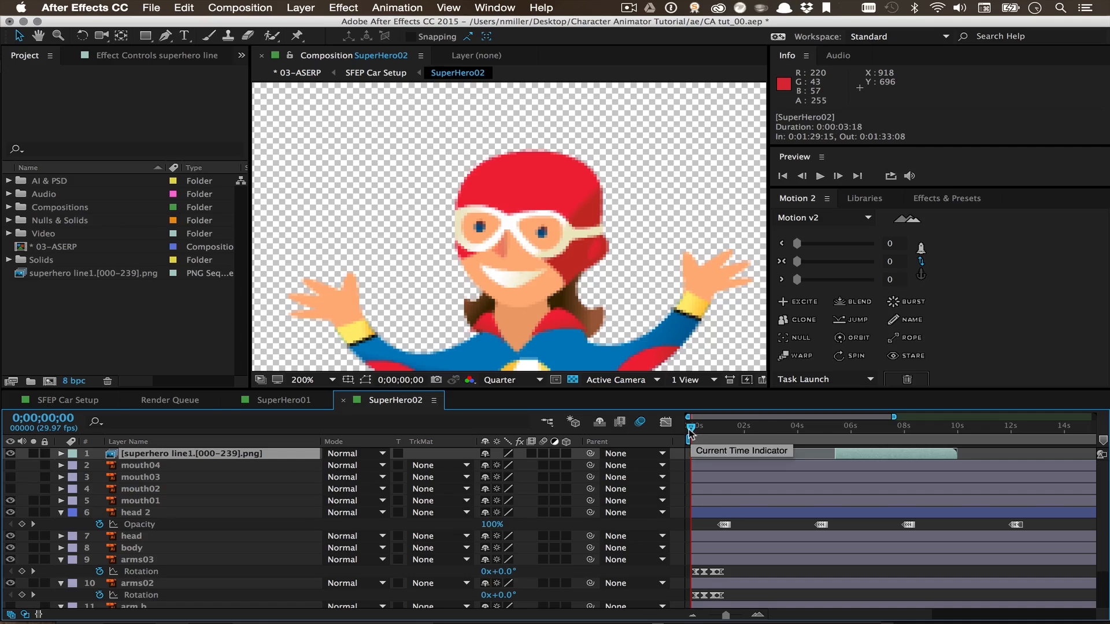
left_click(547, 422)
left_click(441, 422)
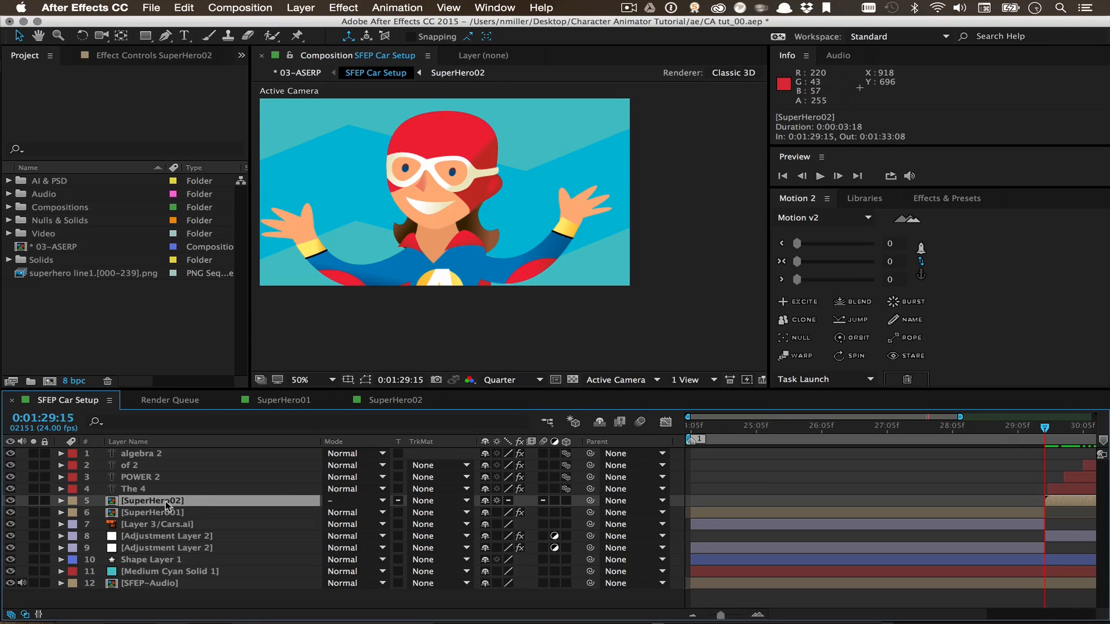
- Compare the SuperHero02 playhead with SFEP Car Setup at 0:01:29:23, then return to the parent composition at 0:01:29:15
left_click(1065, 430)
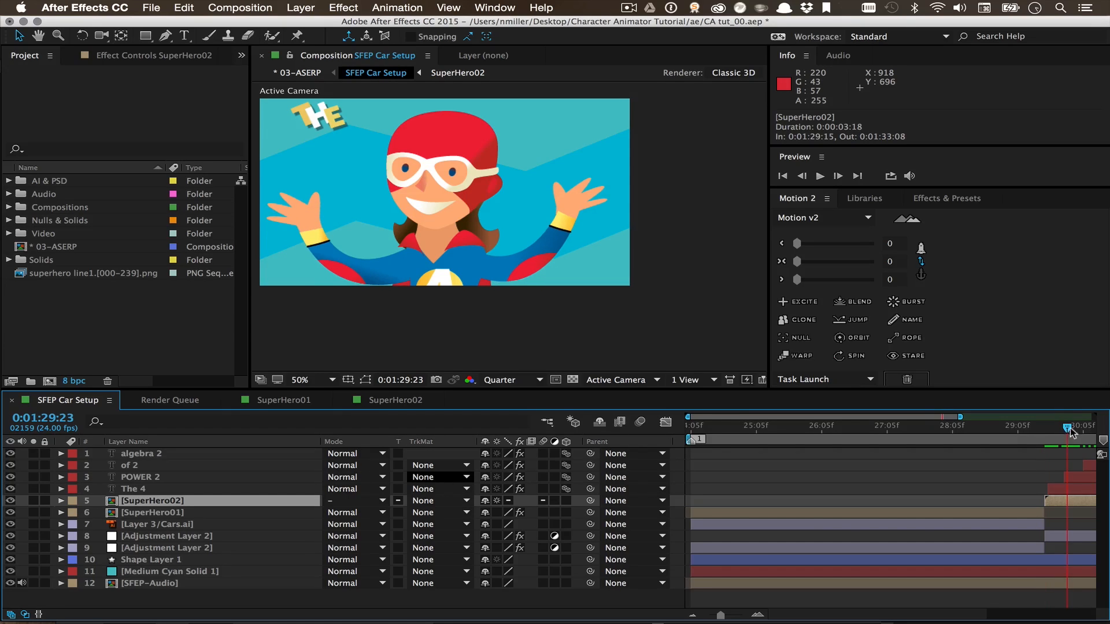
double_click(137, 506)
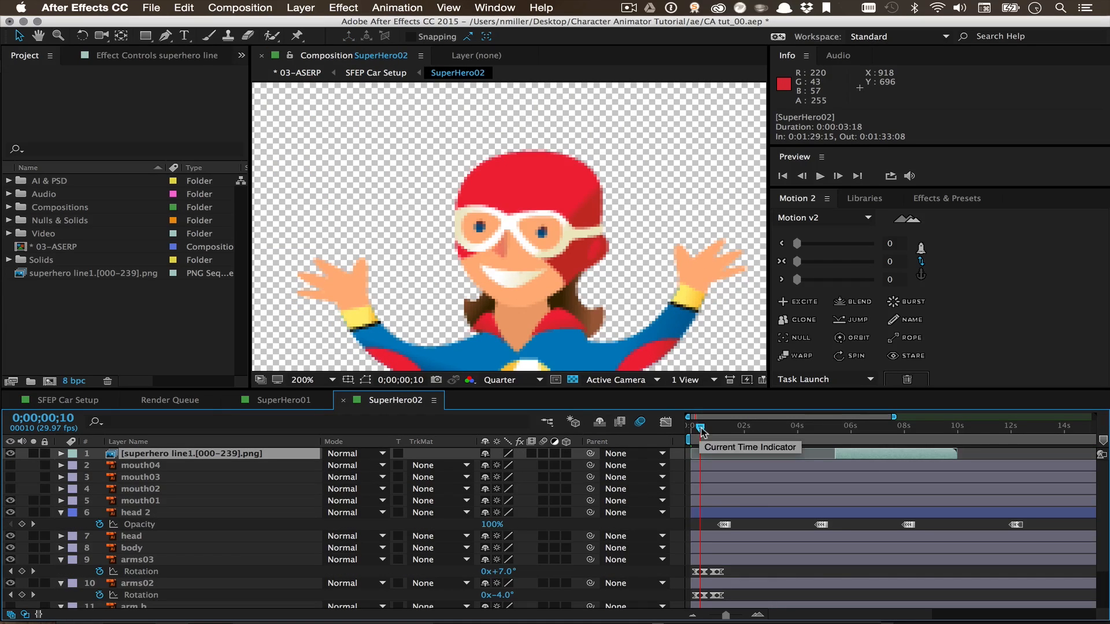
left_click(547, 423)
left_click(470, 425)
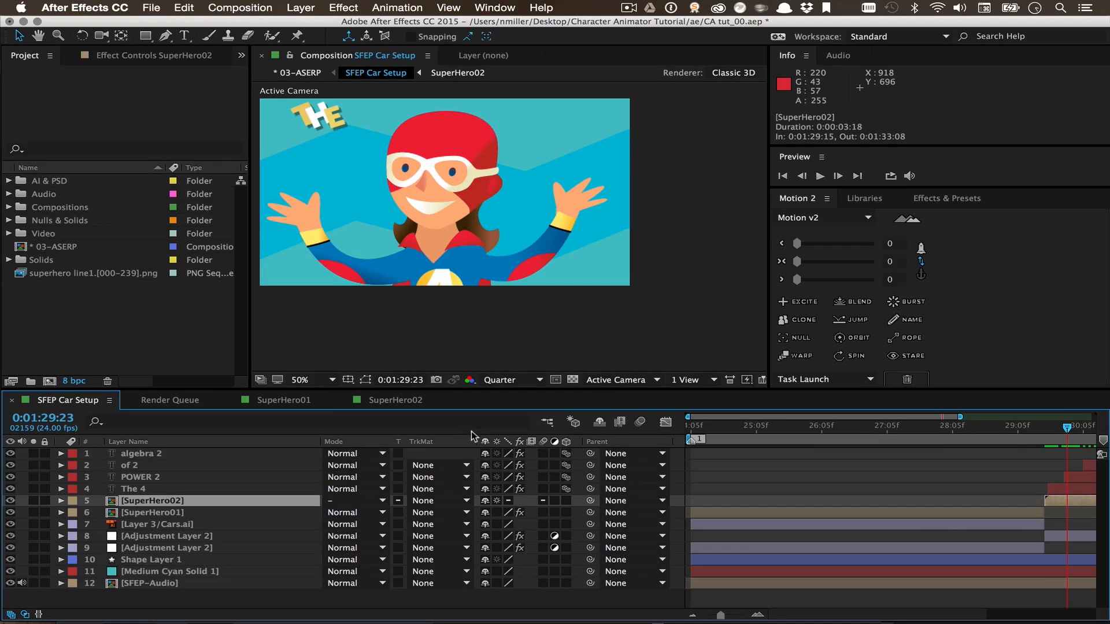
left_click_drag(1041, 428, 1044, 428)
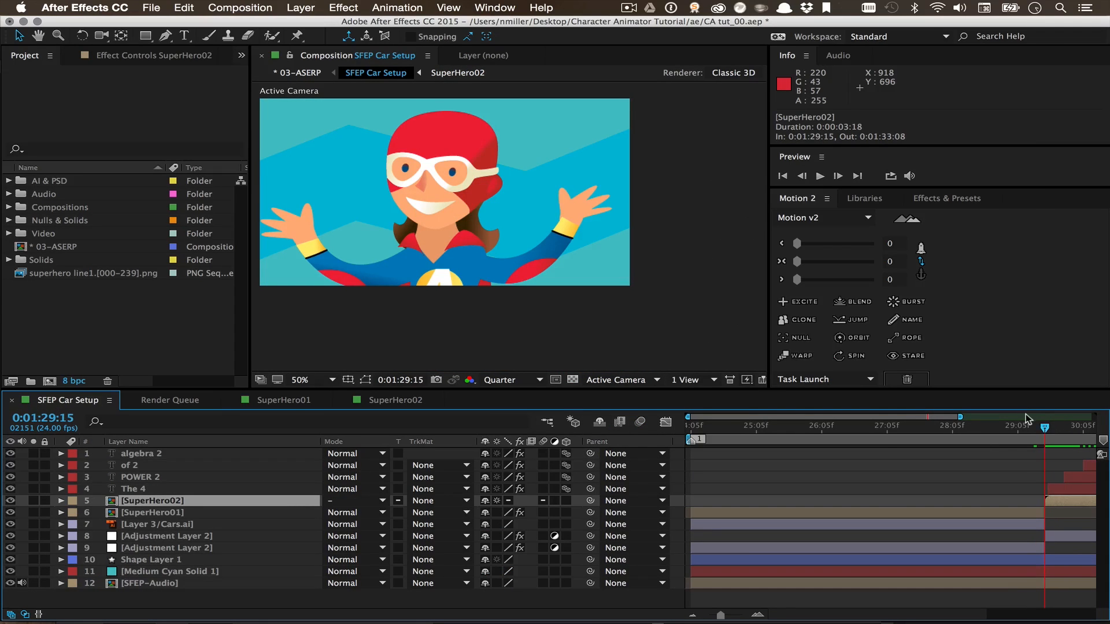
- Check the cut between the SuperHero01 and SuperHero02 layers around 0:01:29:15 in SFEP Car Setup
left_click(1043, 427)
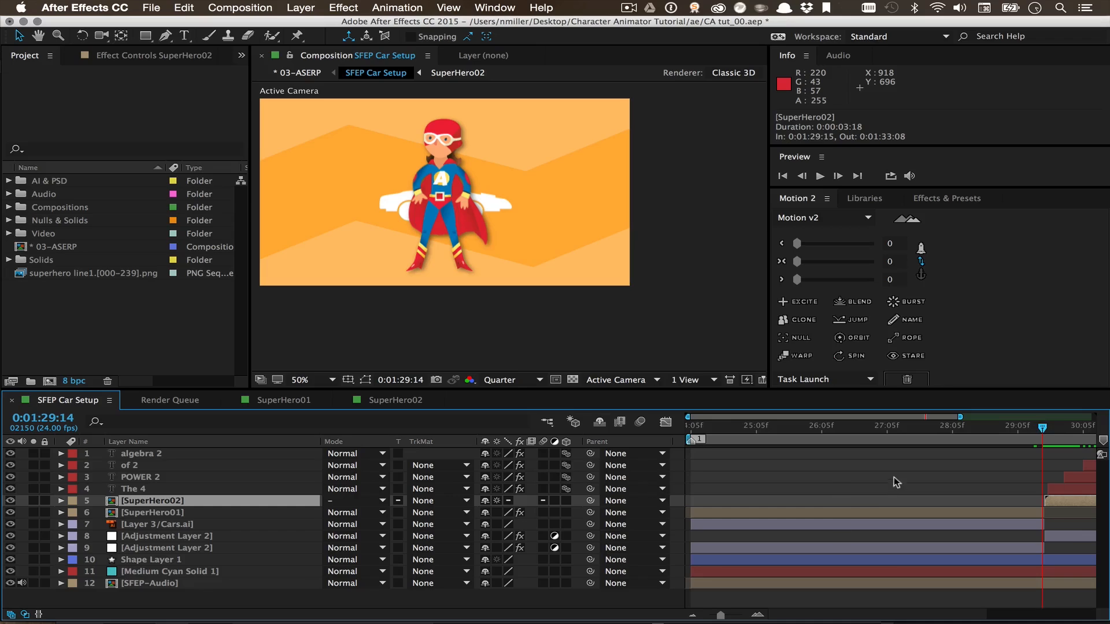
left_click_drag(1039, 431, 1045, 431)
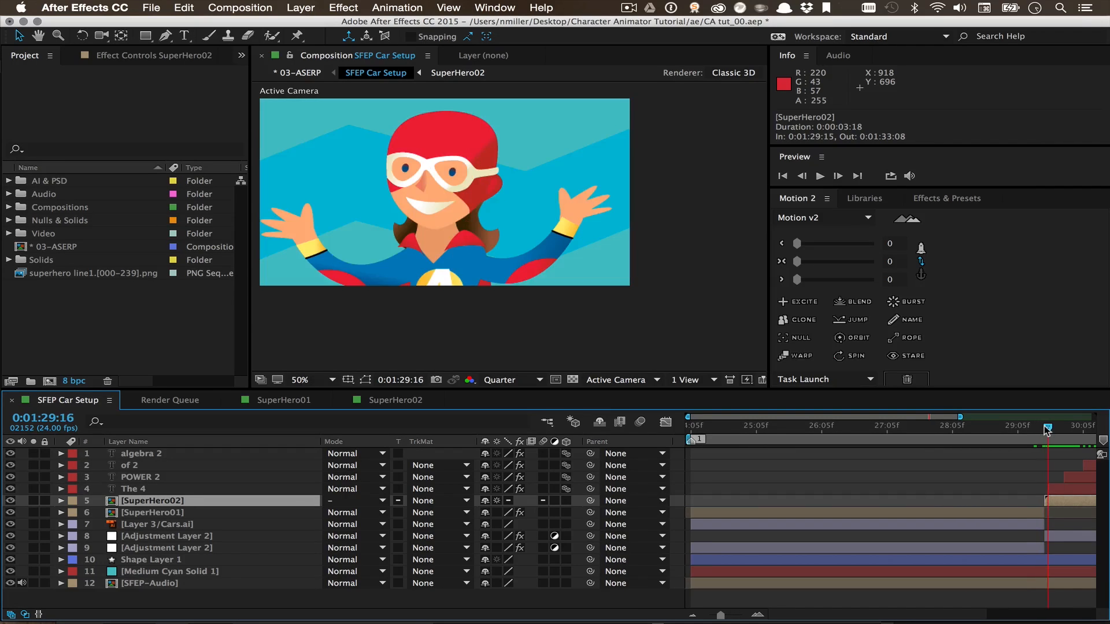
left_click(137, 513)
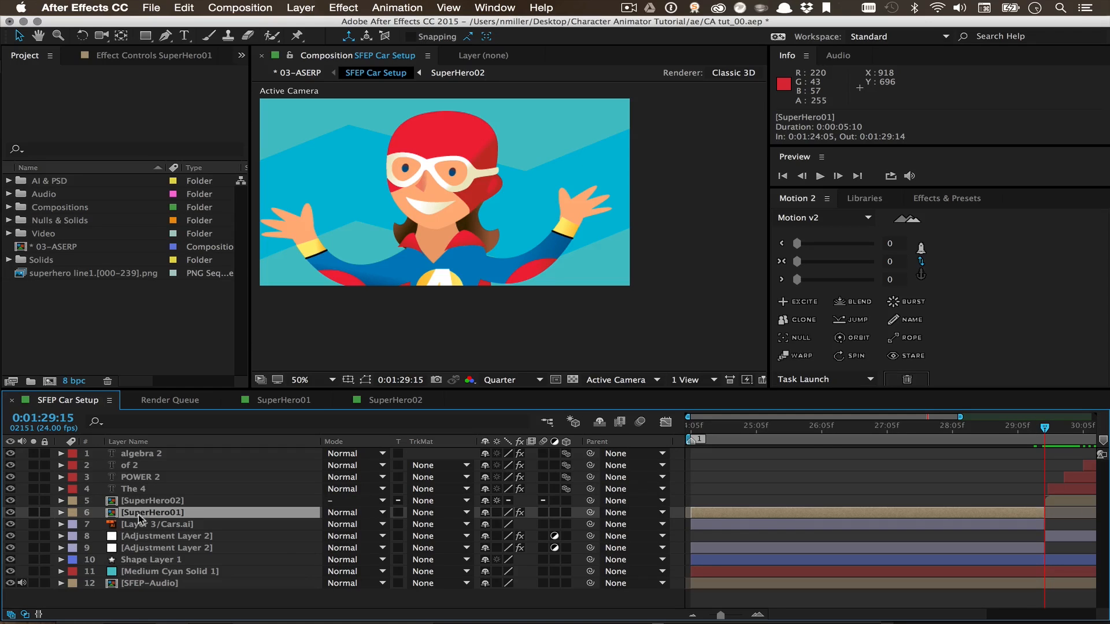
left_click(134, 502)
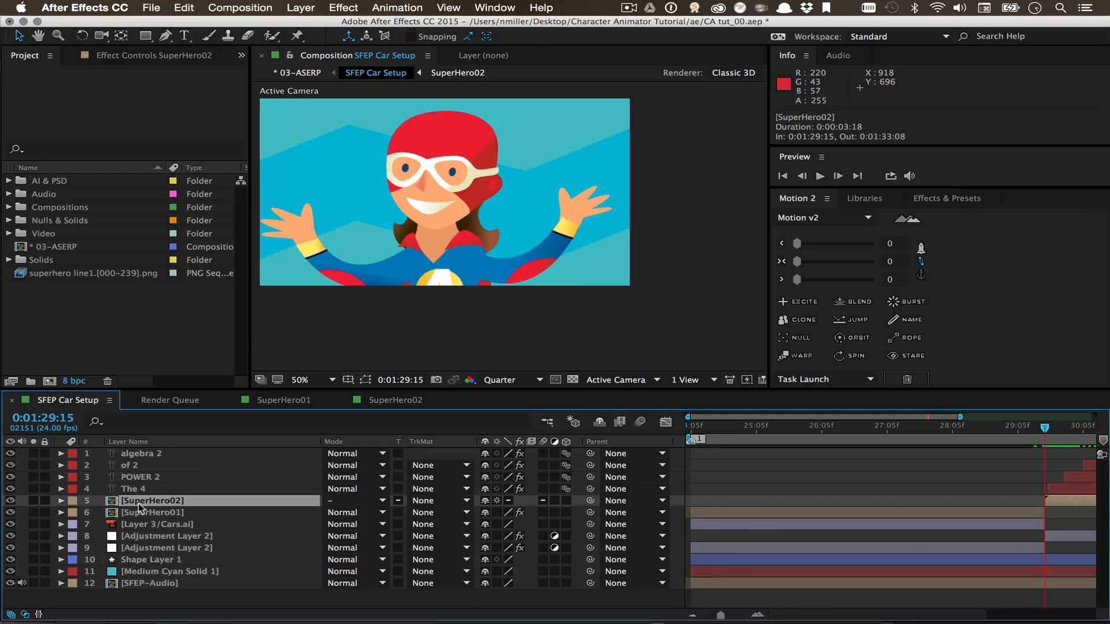
- Open the SuperHero02 precomposition and shift the superhero line1 mouth sequence so it starts at 0;00;00;00
double_click(136, 502)
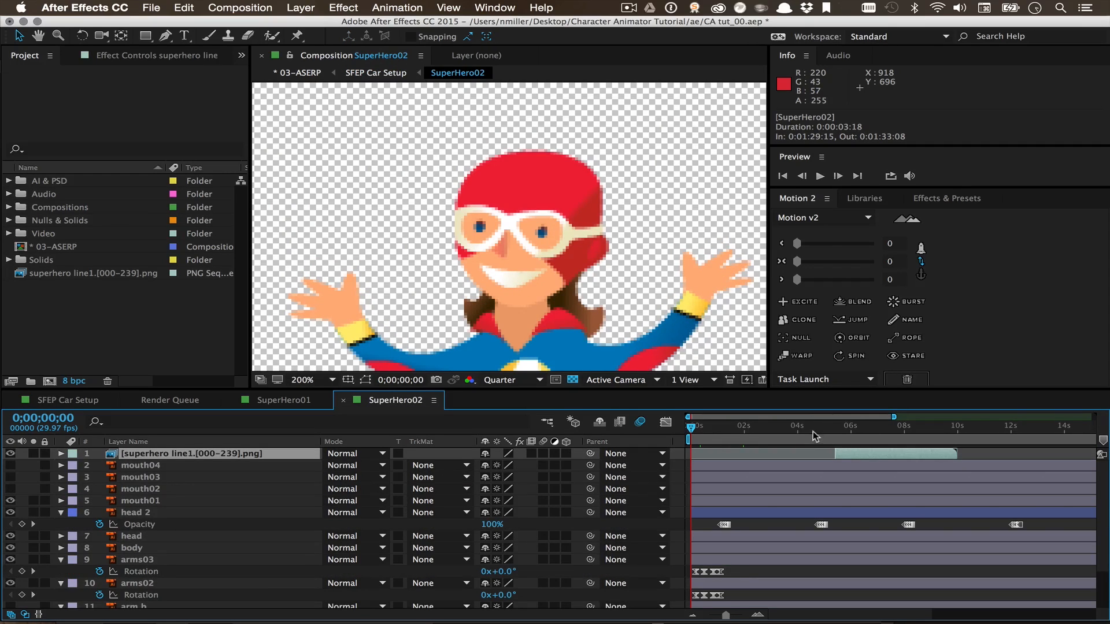
left_click_drag(845, 449, 703, 461)
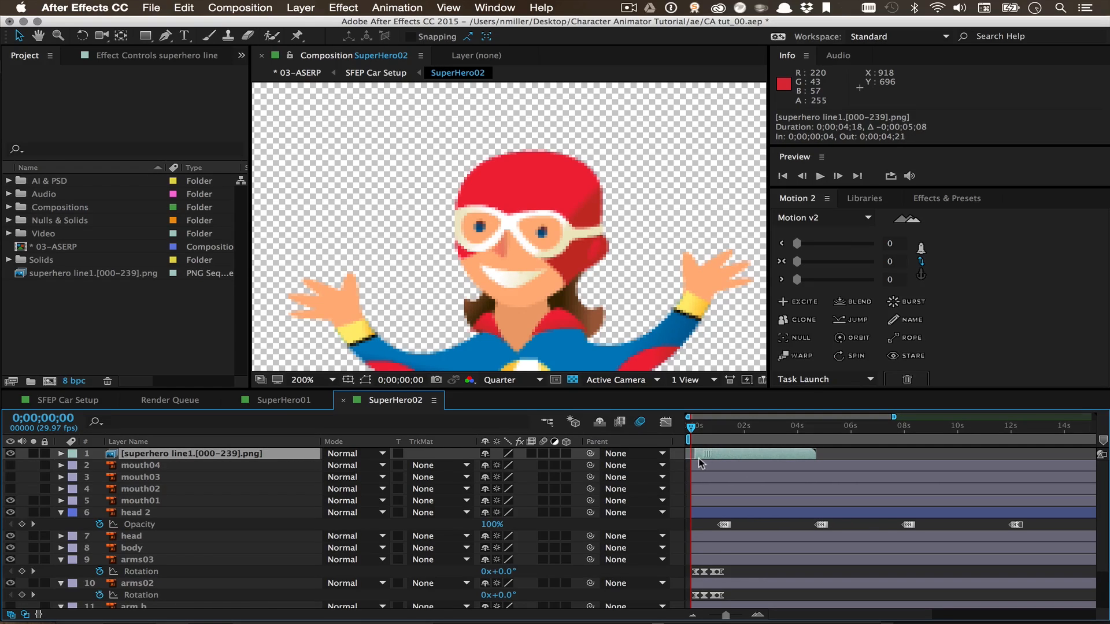
left_click_drag(726, 610, 750, 613)
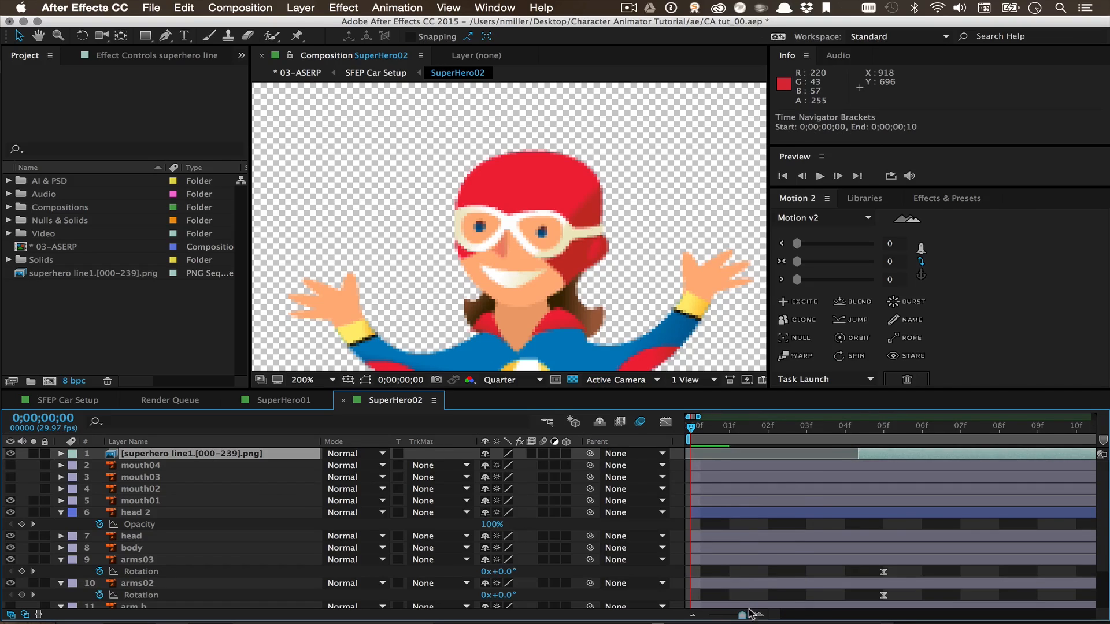
left_click_drag(876, 457, 705, 473)
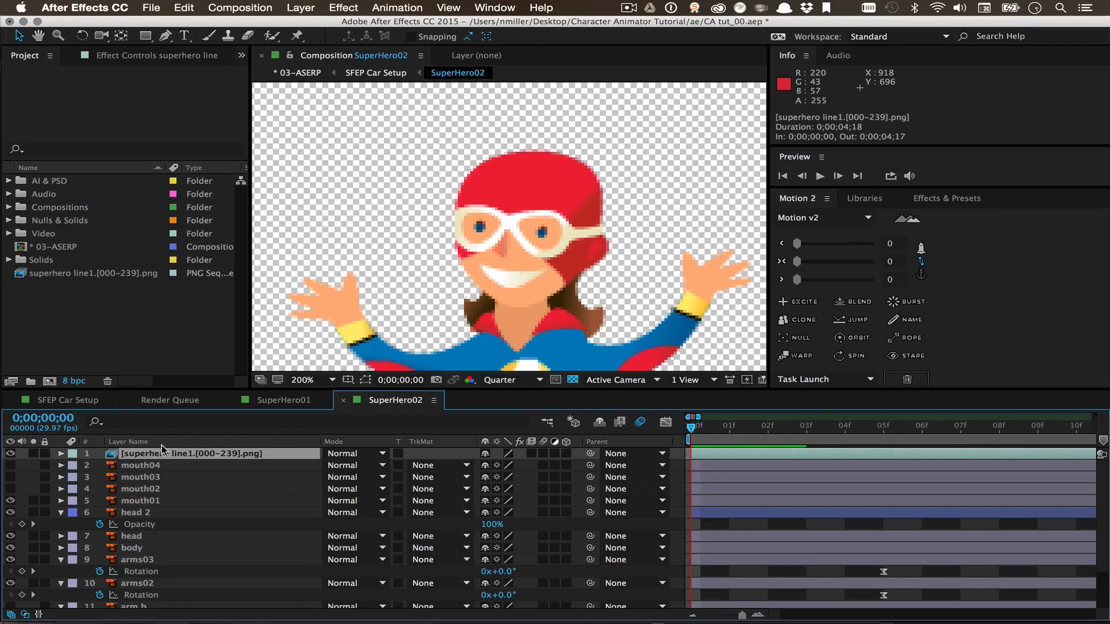
- Copy the Position and Scale of the superhero line1 layer in SuperHero01 onto the superhero line1 layer in SuperHero02
left_click(285, 401)
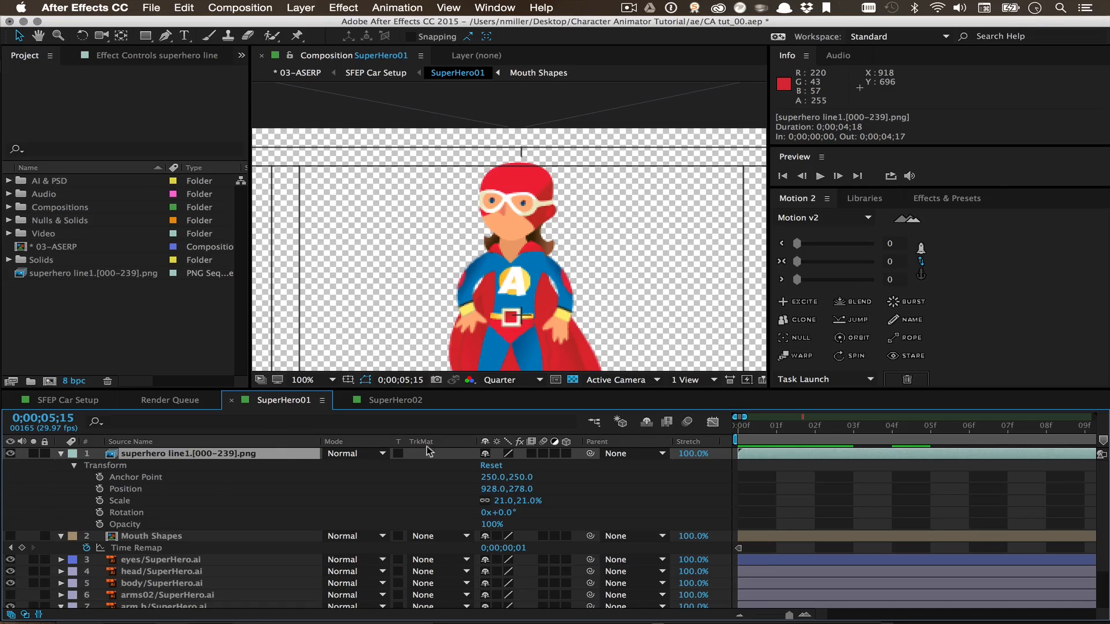
left_click(120, 490)
left_click(118, 501, "shift")
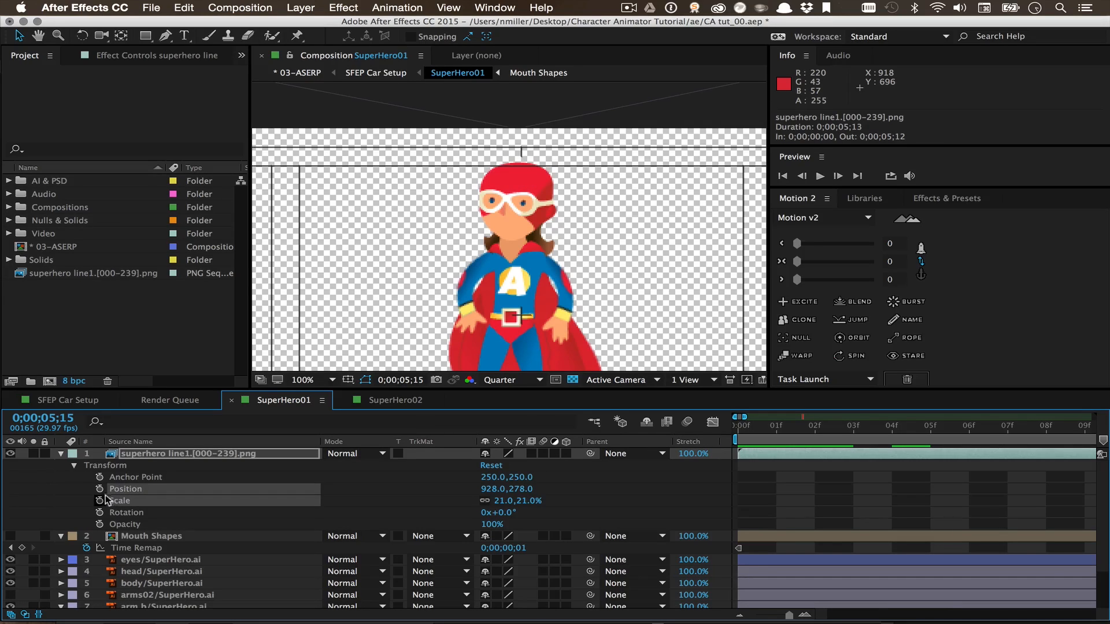
left_click(378, 400)
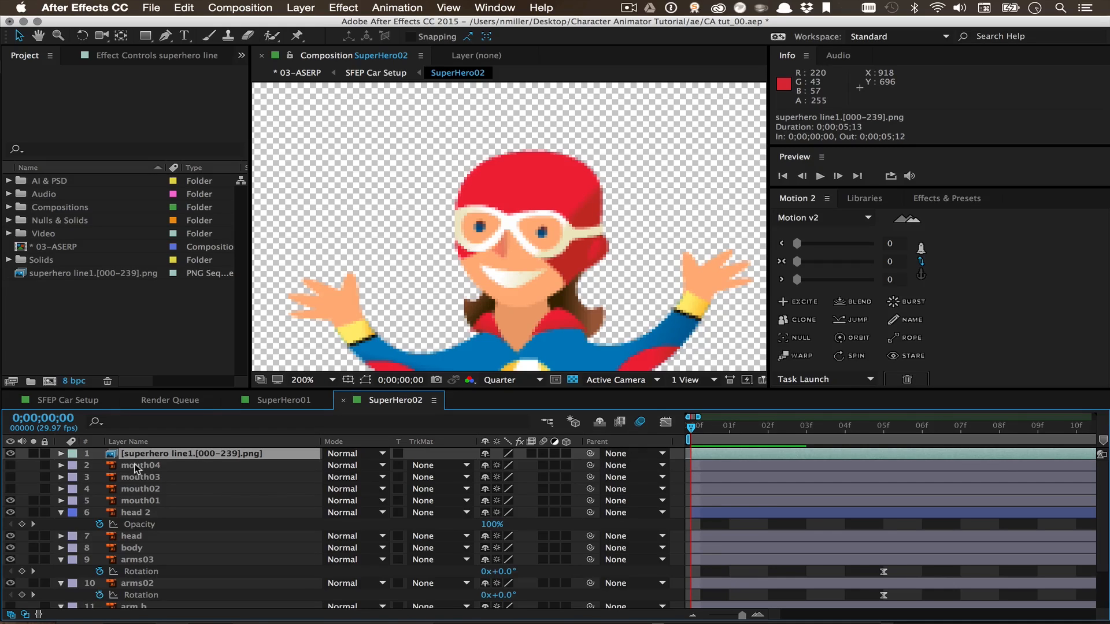
key("super+v")
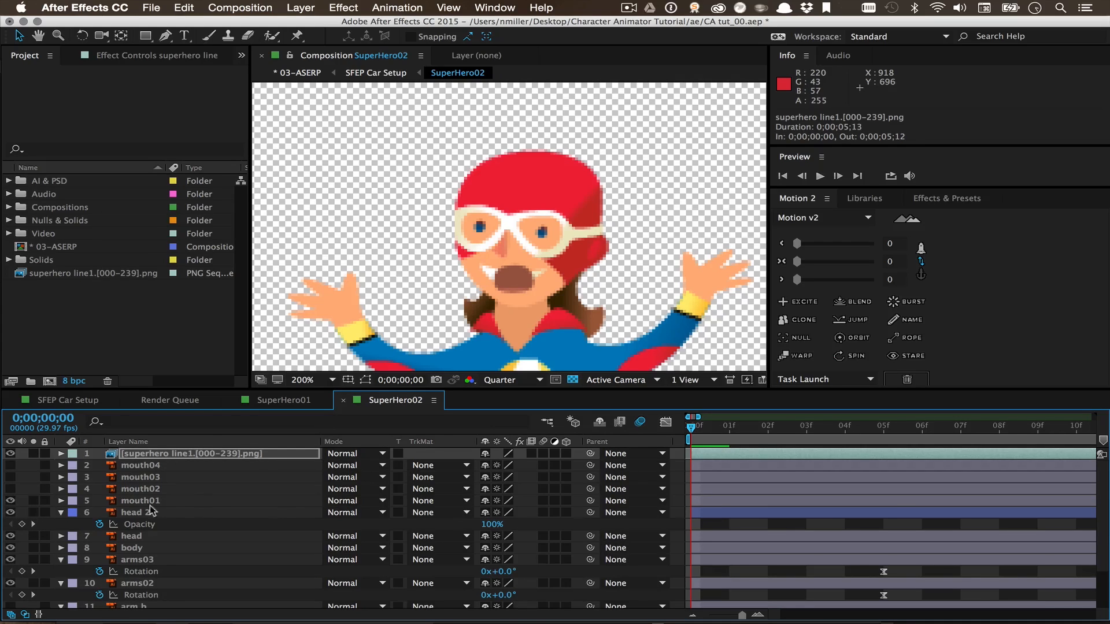
- Hide the original mouth01 layer in SuperHero02 and preview the new mouth sequence
left_click(10, 502)
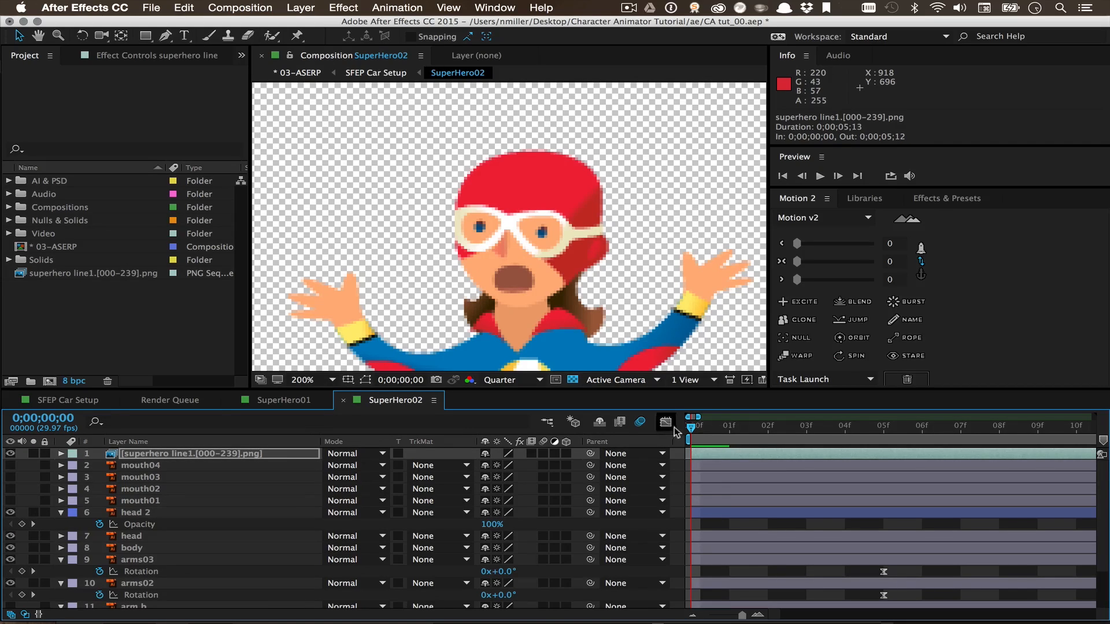
left_click(922, 426)
key("space")
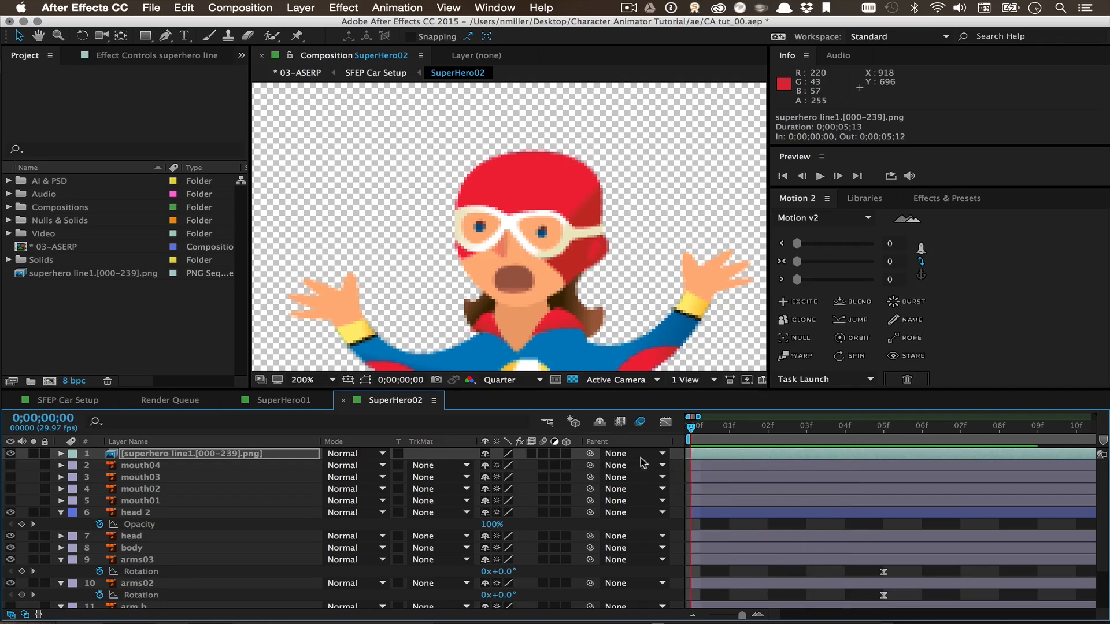
- Return to the SFEP Car Setup composition and play back the lip-synced superhero shots from 0:01:24:05
left_click(549, 423)
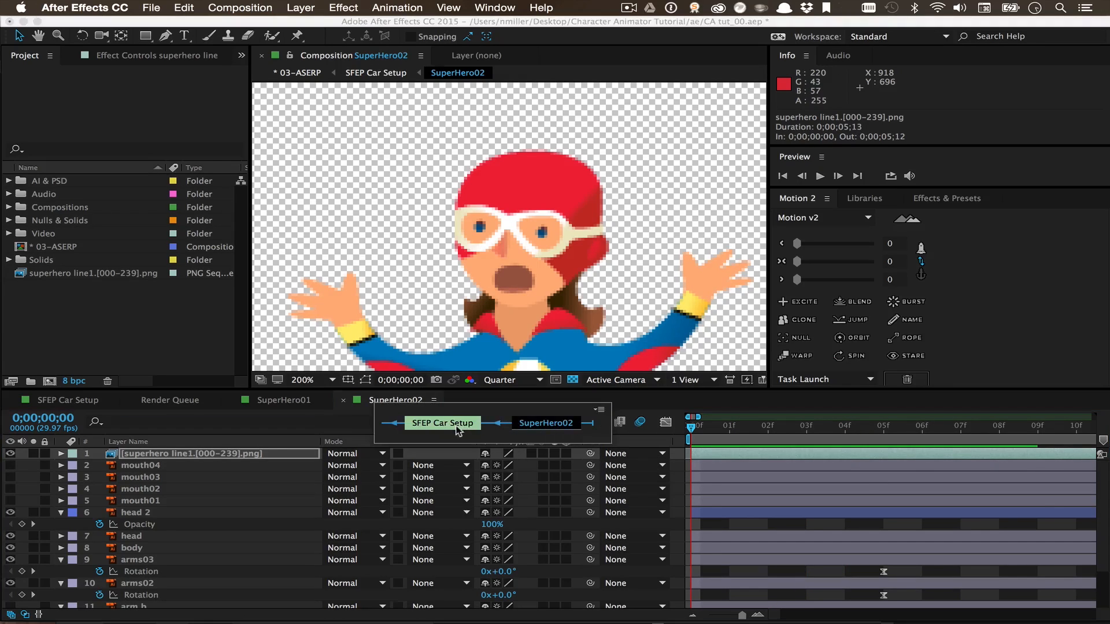
left_click(455, 426)
left_click_drag(957, 427, 474, 429)
key("space")
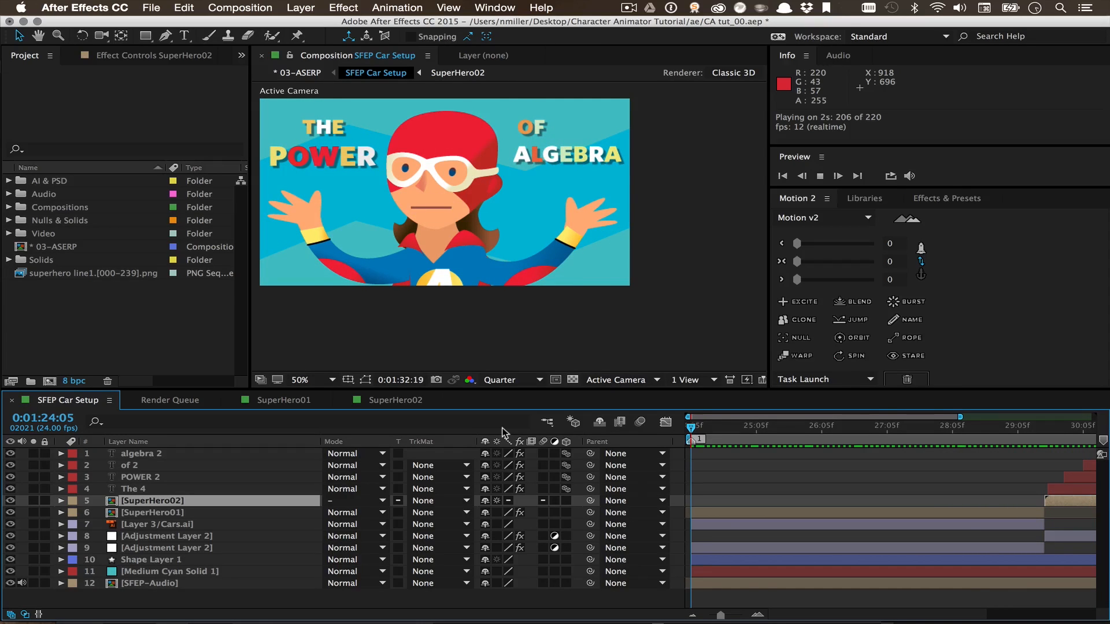
left_click(1012, 428)
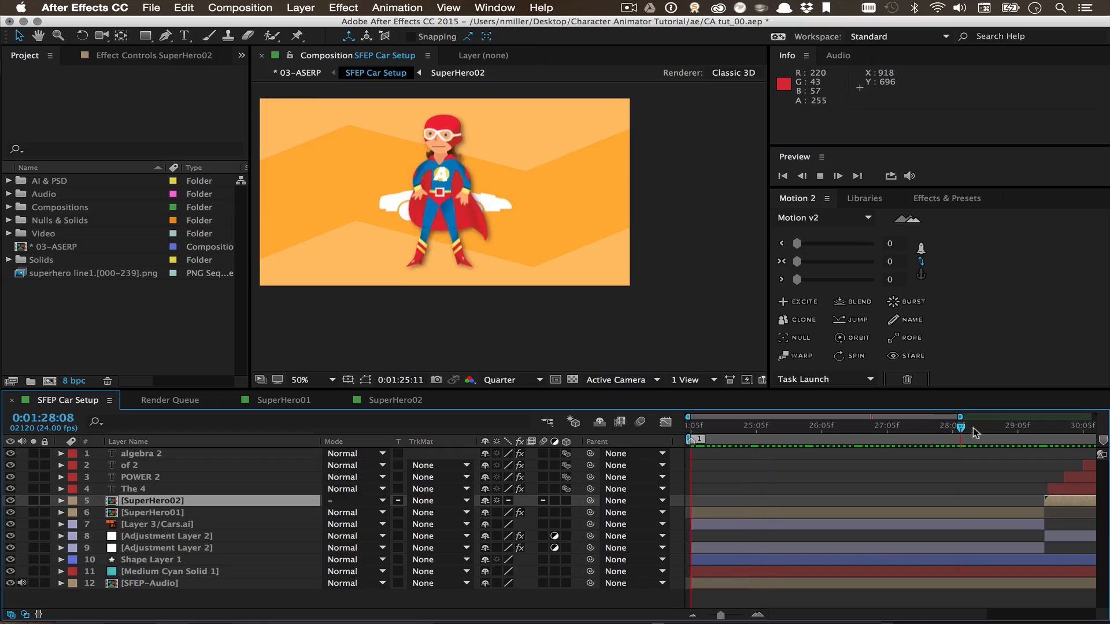
left_click_drag(1038, 435, 547, 426)
left_click_drag(724, 430, 551, 420)
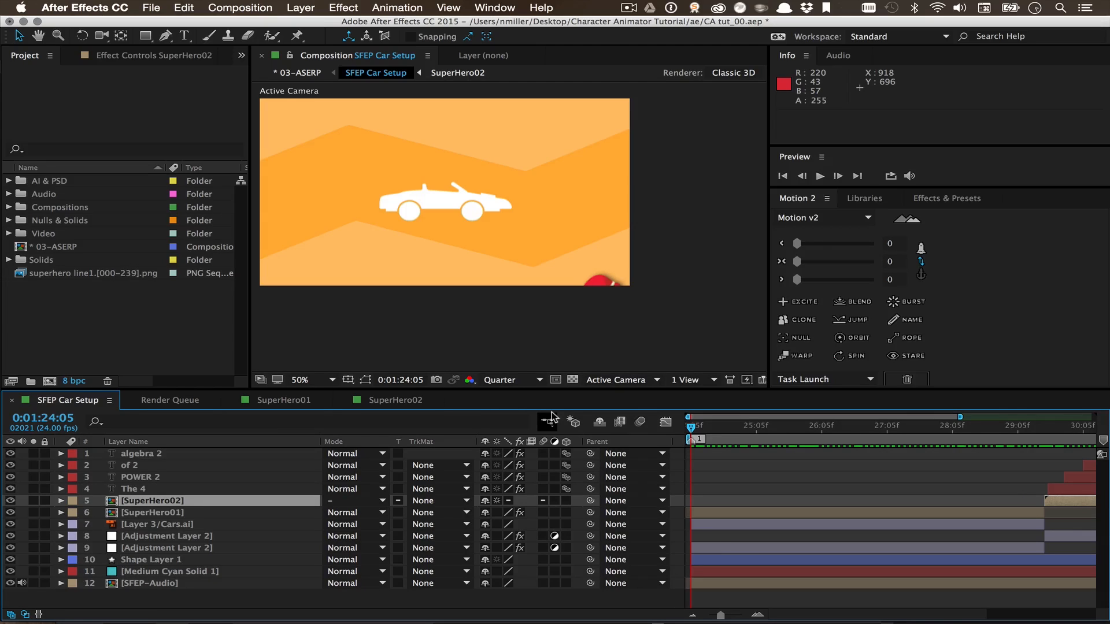
mouse_move(564, 613)
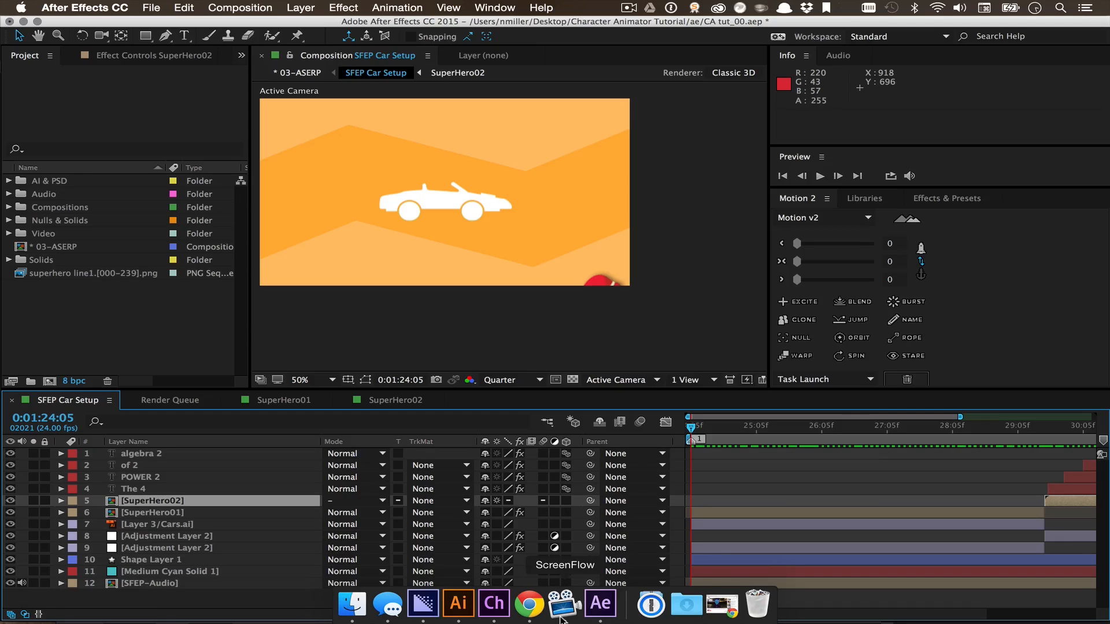
left_click(600, 560)
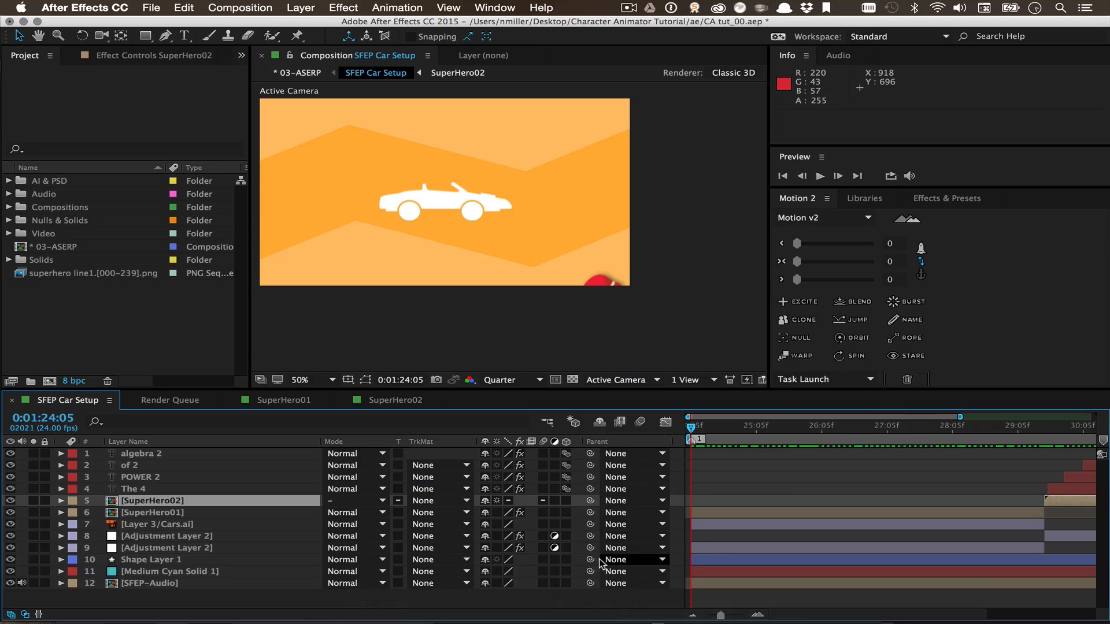